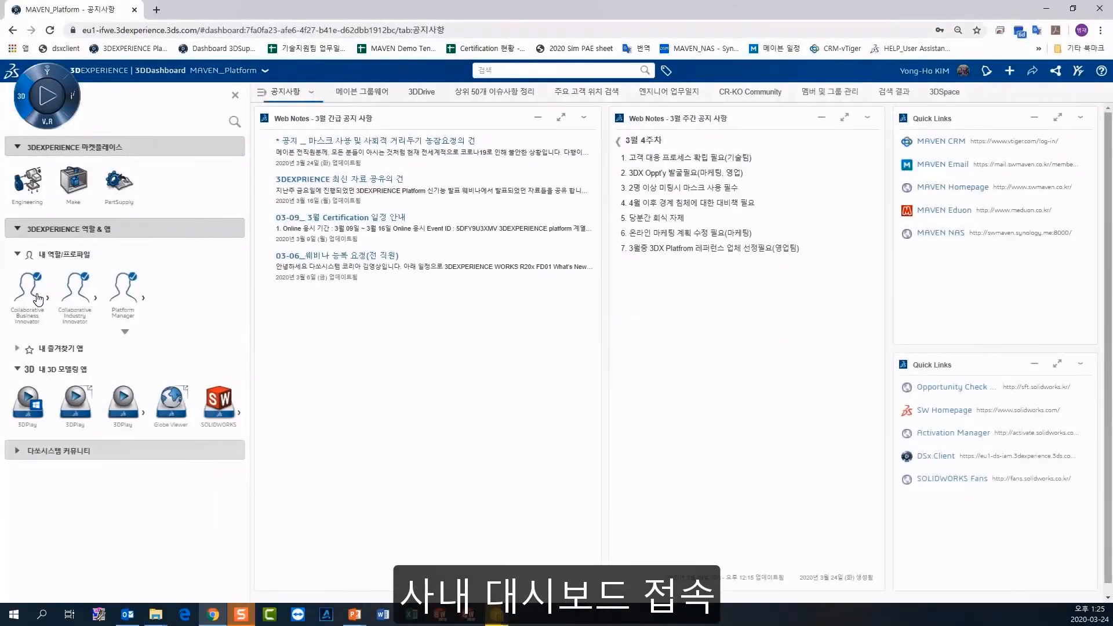
- Show the apps available to the Collaborative Business Innovator role and close the compass panel
{"action": "left_click", "coordinate": [38, 299]}
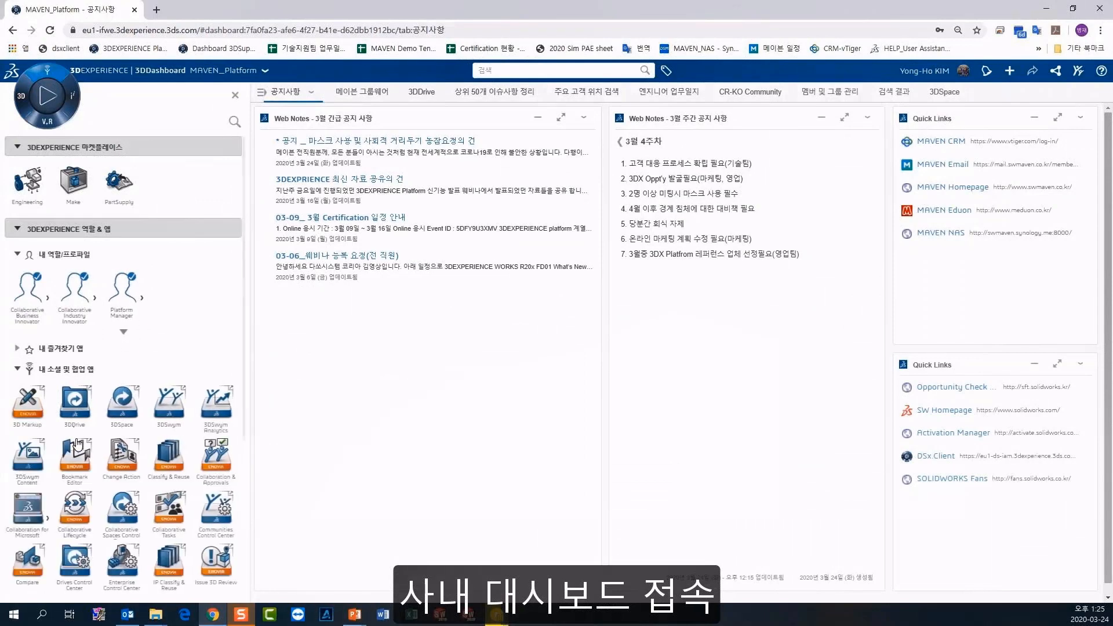
{"action": "left_click", "coordinate": [76, 100]}
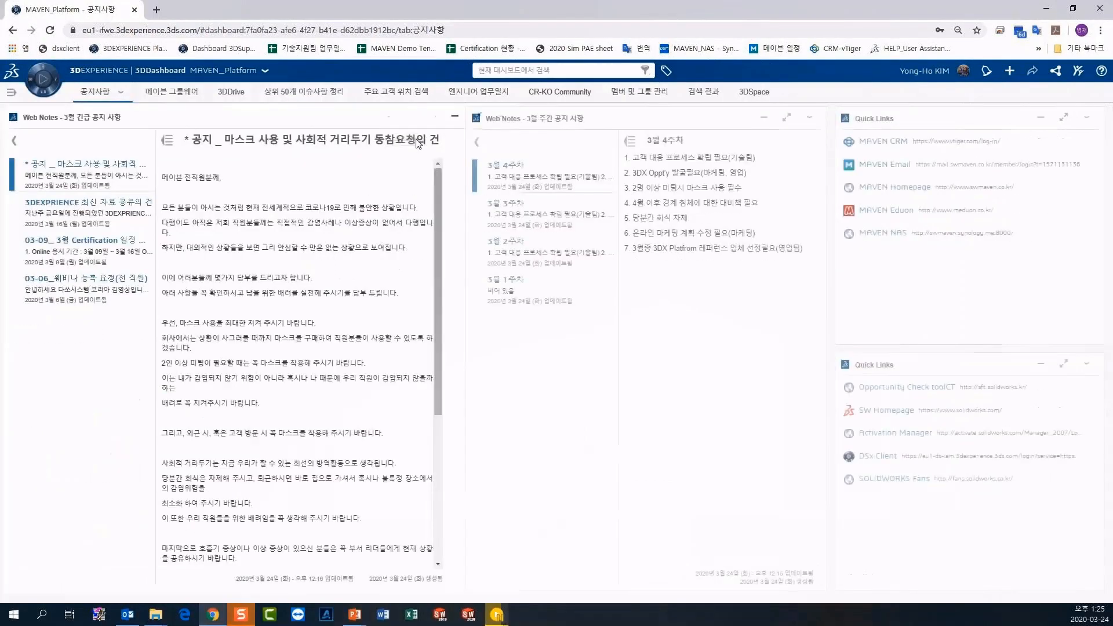
- Read the mask and social-distancing notice in the enlarged urgent notices widget, restore the widget and check the March week 4 (3월 4주차) notice
{"action": "left_click", "coordinate": [414, 118]}
{"action": "scroll", "coordinate": [446, 290], "scroll_direction": "down", "scroll_amount": 3}
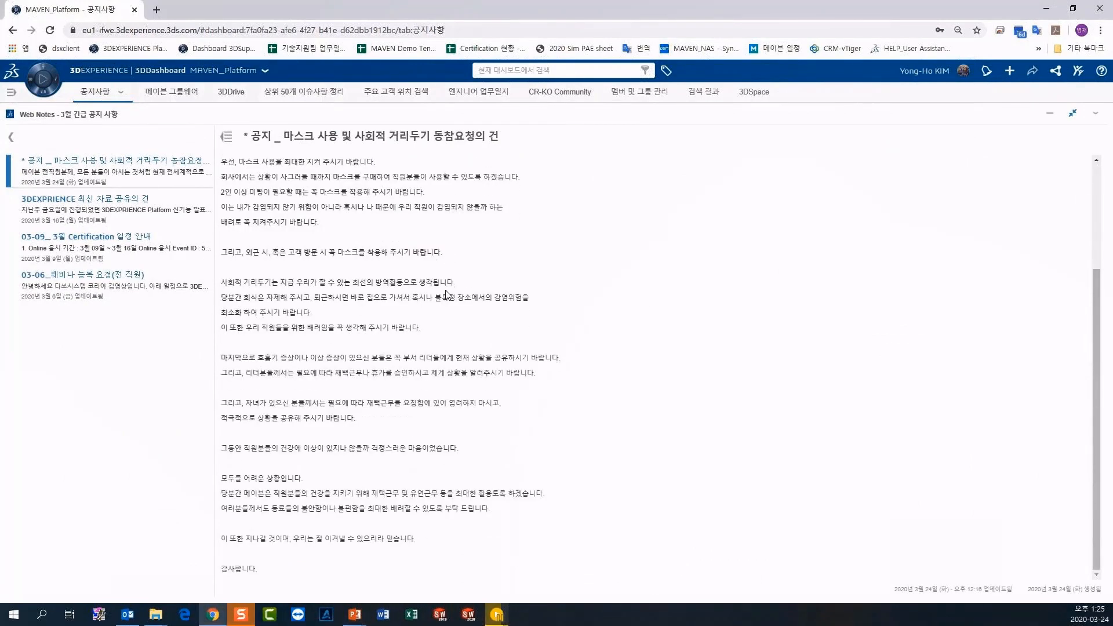
{"action": "scroll", "coordinate": [447, 290], "scroll_direction": "up", "scroll_amount": 3}
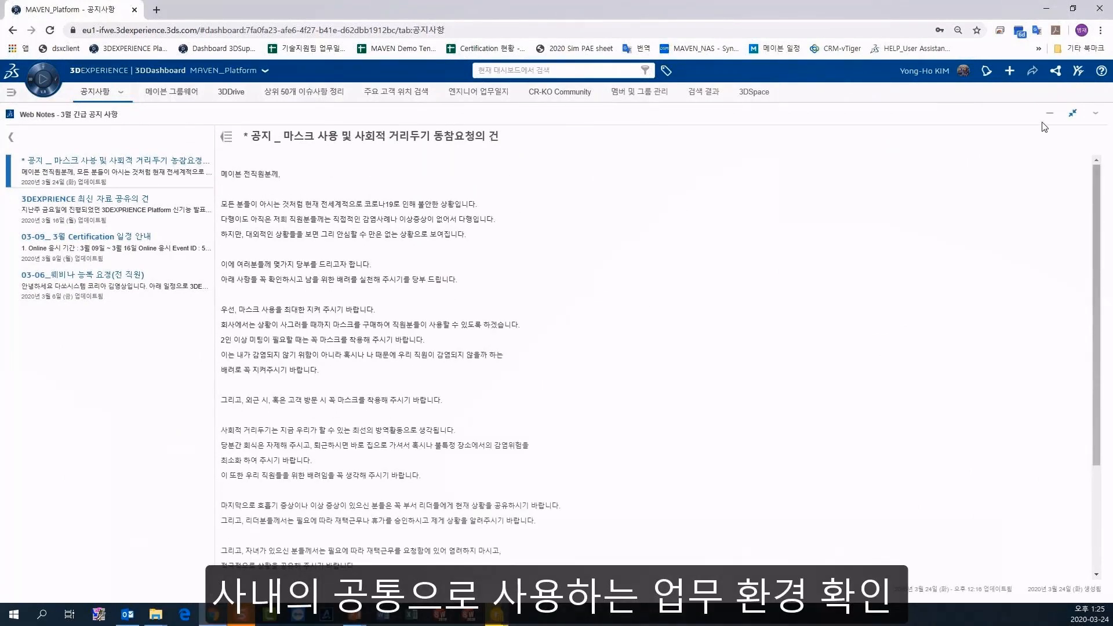
{"action": "left_click", "coordinate": [1073, 114]}
{"action": "left_click", "coordinate": [553, 216]}
{"action": "left_click", "coordinate": [555, 188]}
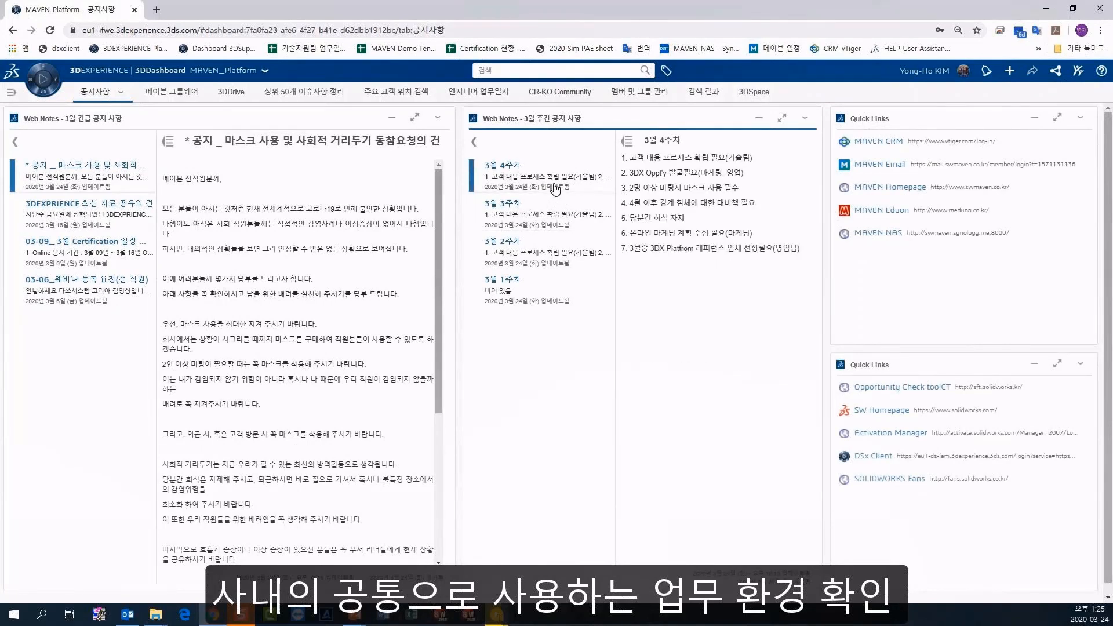
- Examine the March 2020 schedule calendar of the 메이븐 그룹웨어 groupware
{"action": "left_click", "coordinate": [169, 93]}
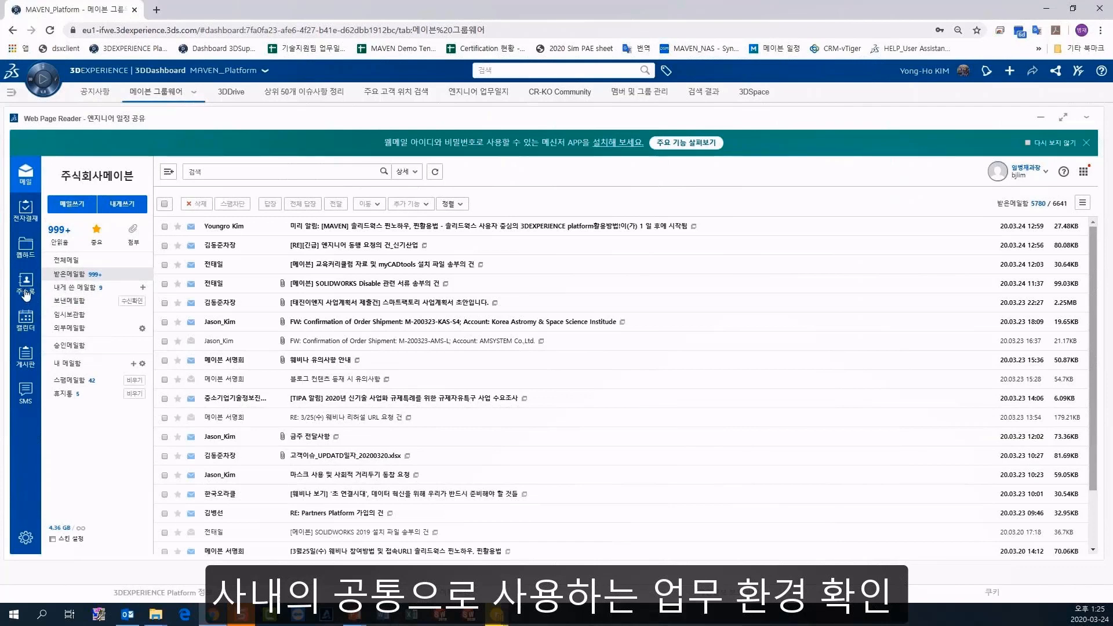
{"action": "left_click", "coordinate": [26, 319]}
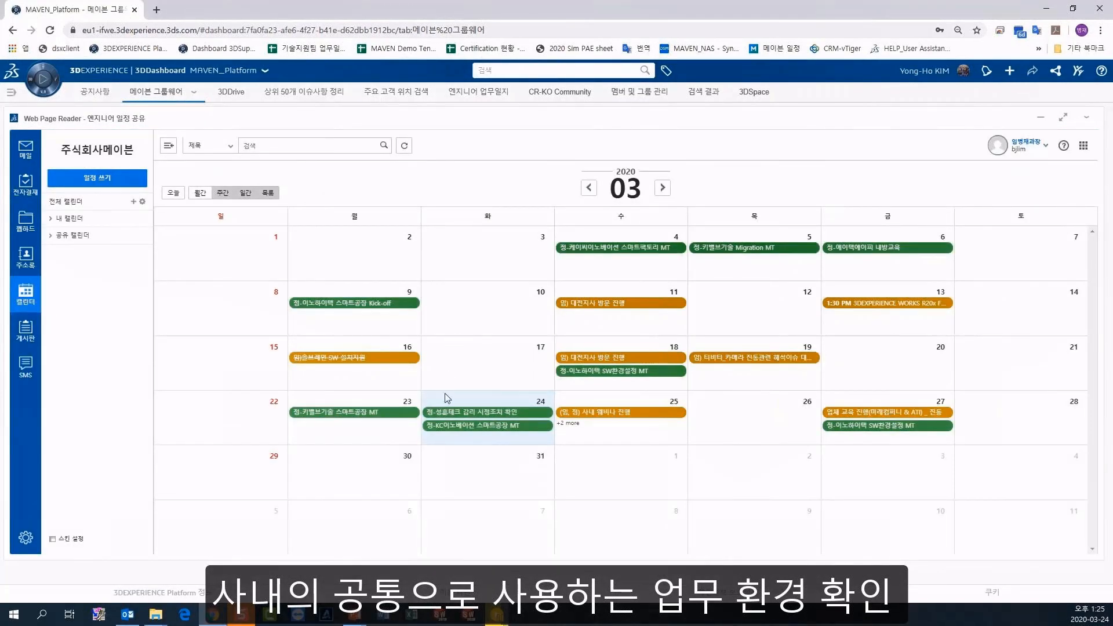
- Preview 메이븐회사소개서_ver2019_2.0_fin_PPT.pdf from the 3DDrive folder 2. Sales 폴더 in 3DPlay and page through it
{"action": "left_click", "coordinate": [251, 98]}
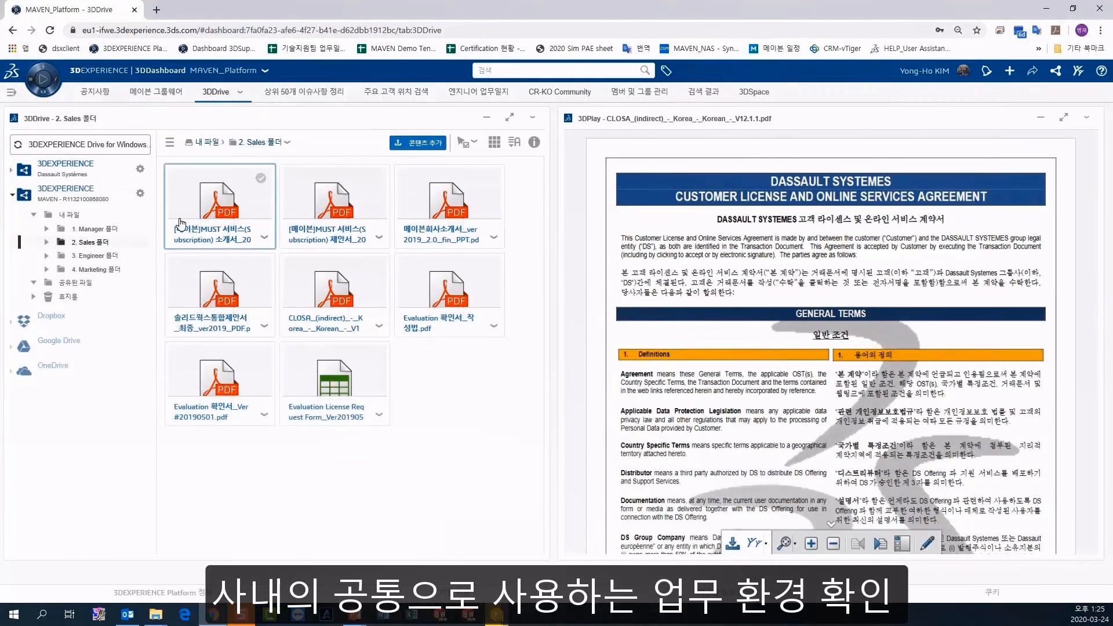
{"action": "left_click", "coordinate": [226, 214]}
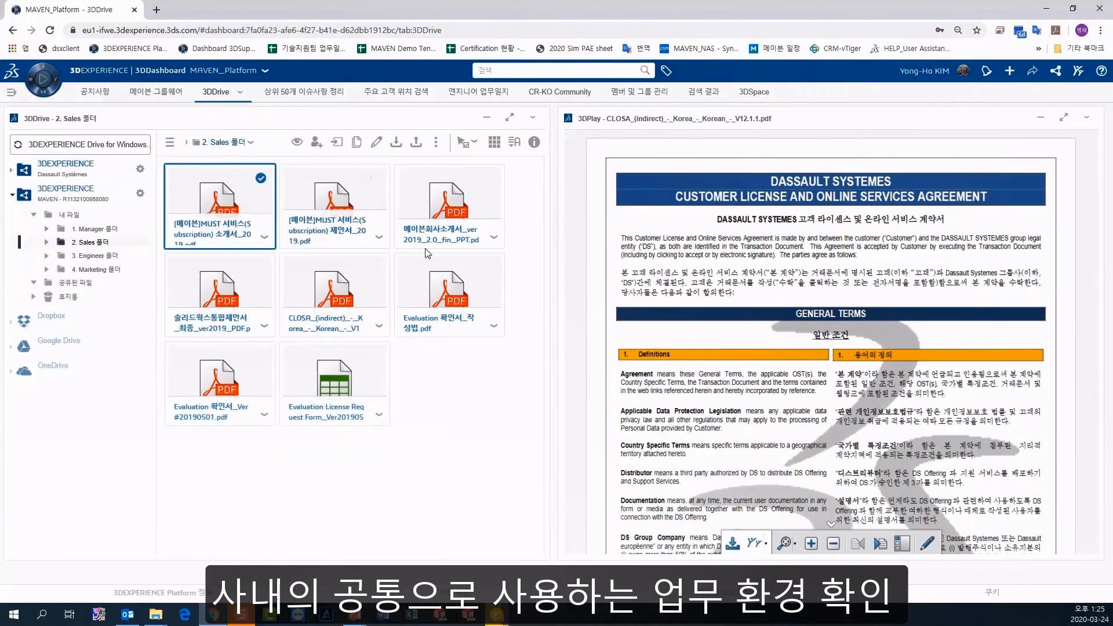
{"action": "left_click_drag", "start_coordinate": [444, 214], "coordinate": [638, 348]}
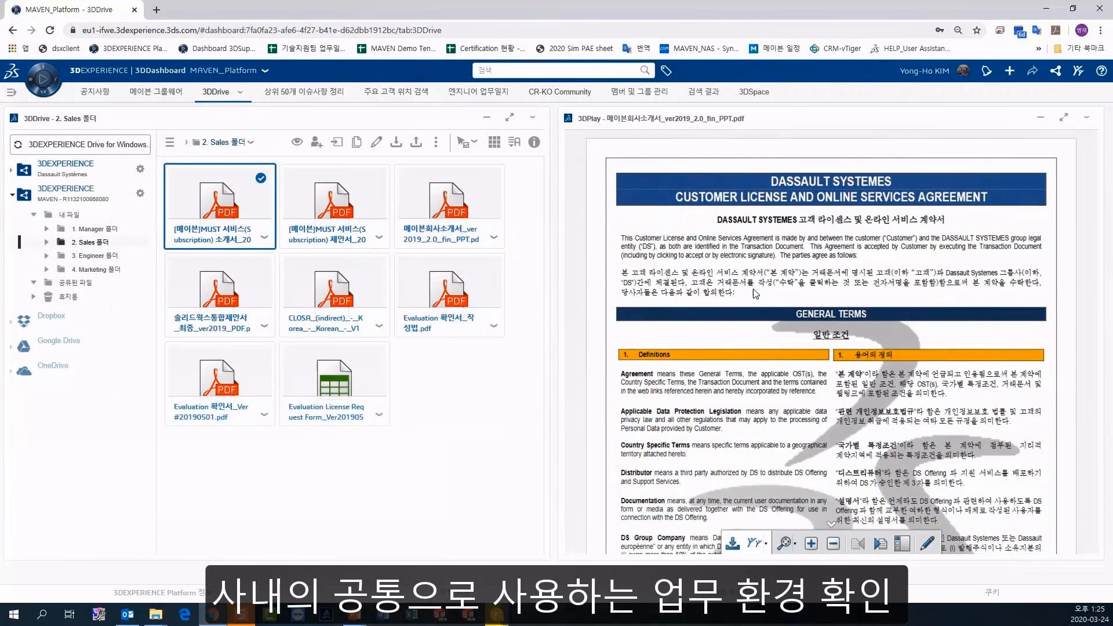
{"action": "scroll", "coordinate": [848, 313], "scroll_direction": "down", "scroll_amount": 10}
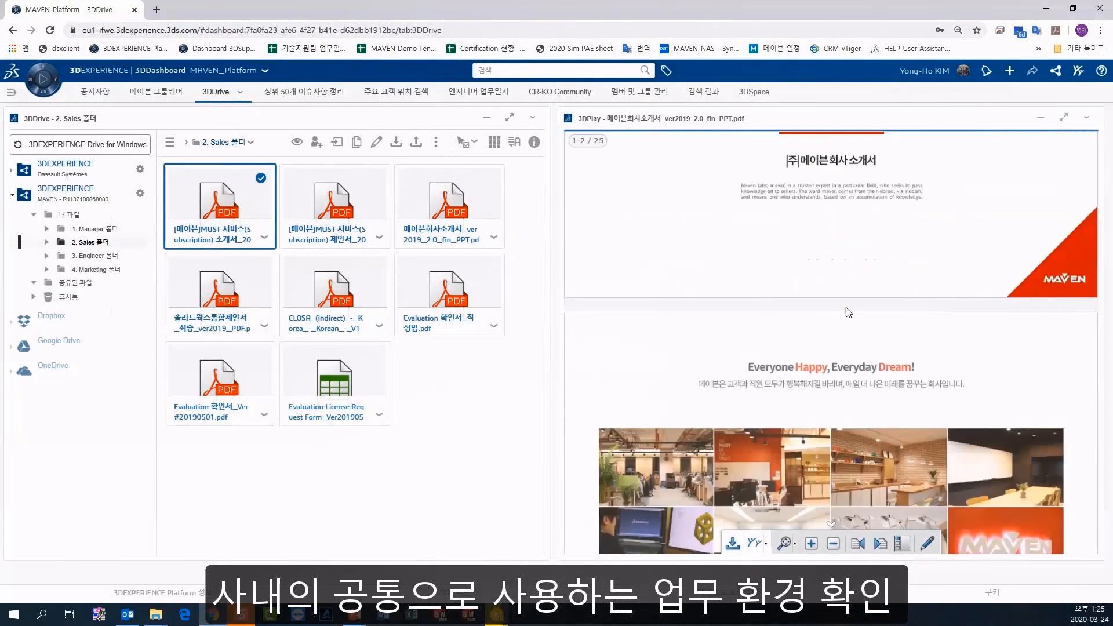
{"action": "left_click", "coordinate": [879, 546]}
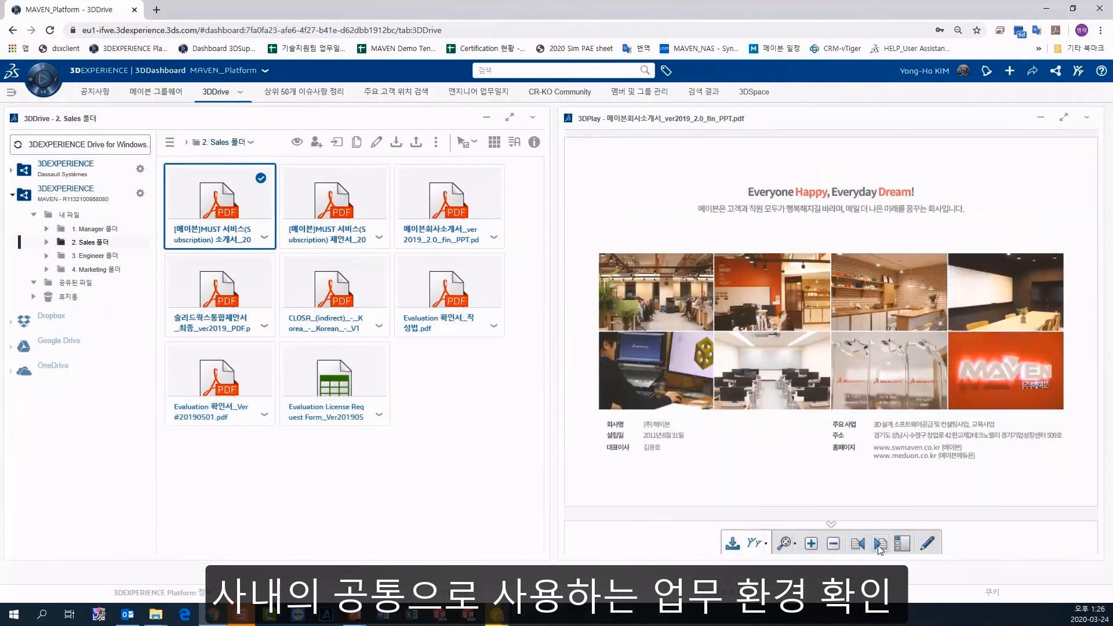
{"action": "left_click", "coordinate": [880, 544]}
{"action": "left_click", "coordinate": [879, 544]}
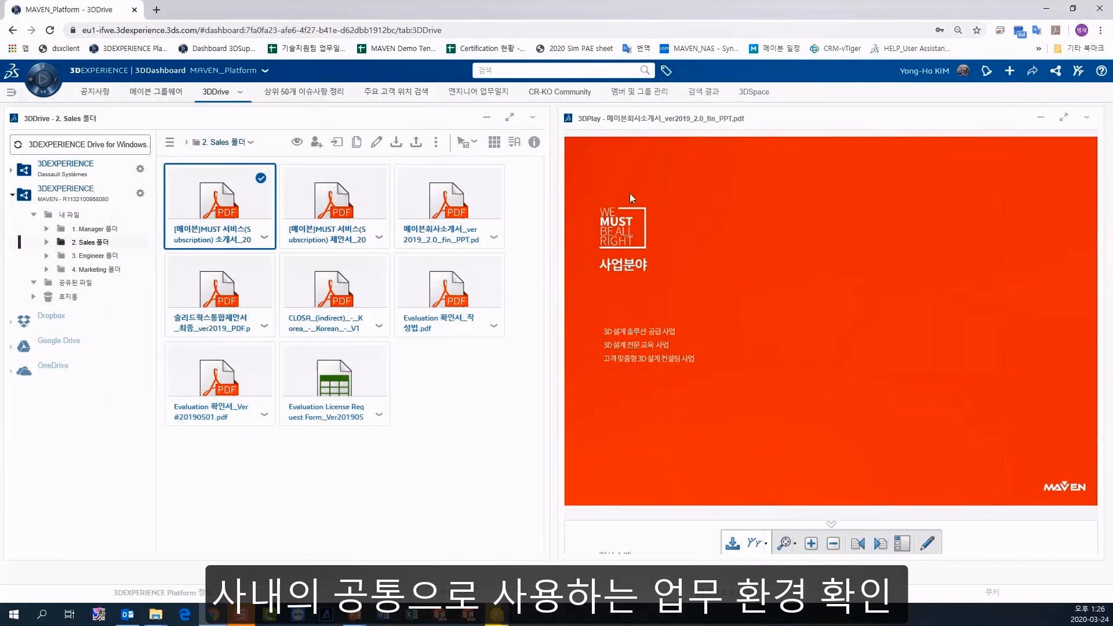
- Examine the saved customer locations on the 주요 고객 위치 검색 map
{"action": "left_click", "coordinate": [381, 95]}
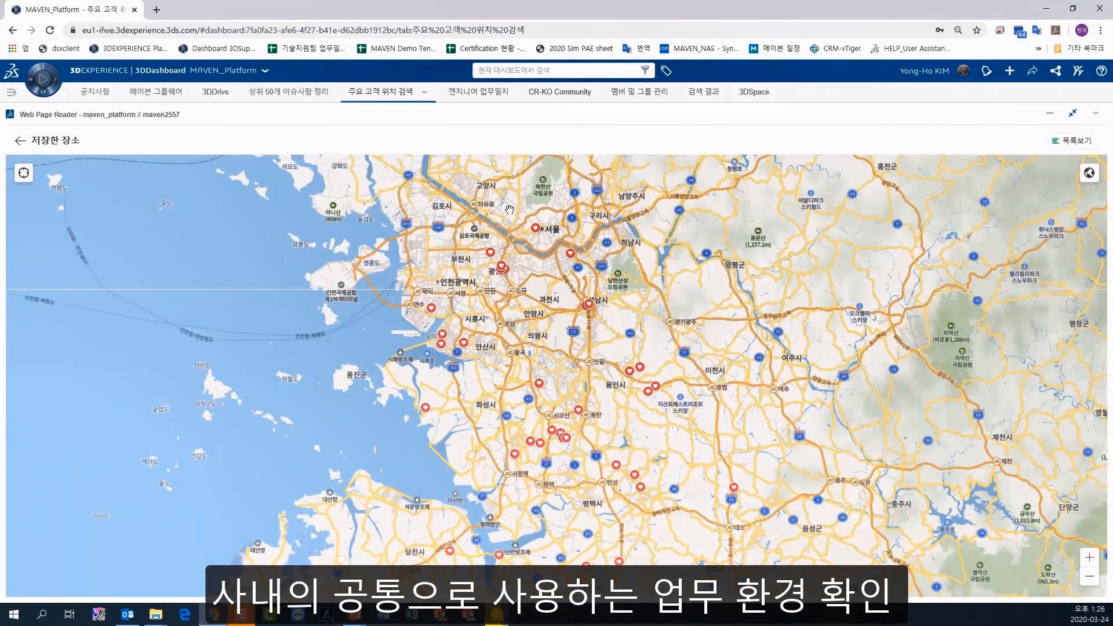
{"action": "scroll", "coordinate": [548, 343], "scroll_direction": "up", "scroll_amount": 5}
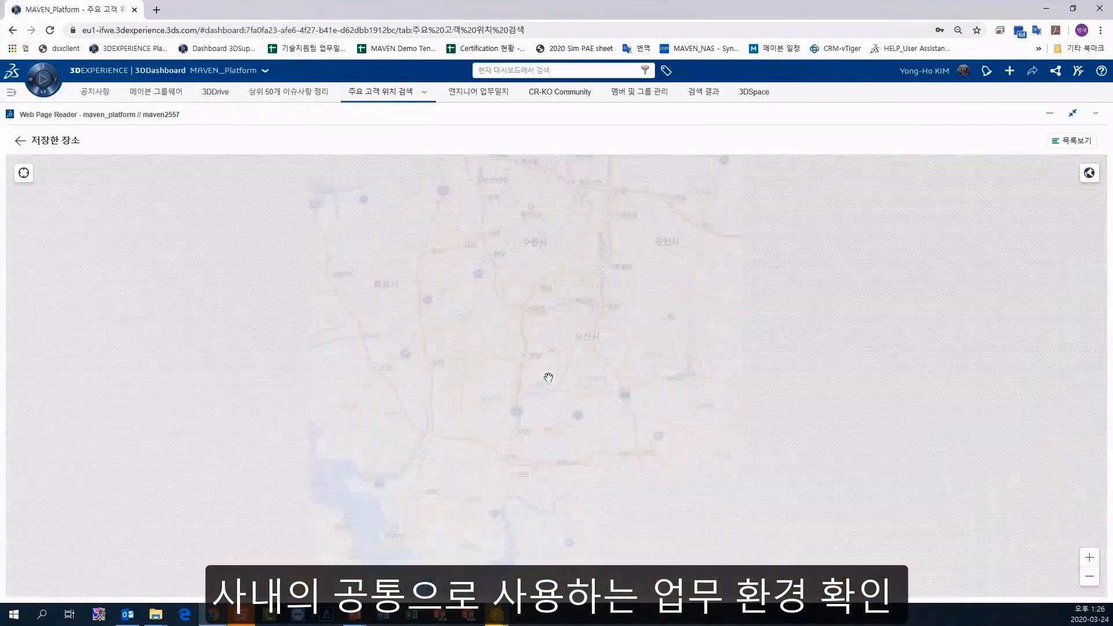
{"action": "scroll", "coordinate": [548, 377], "scroll_direction": "down", "scroll_amount": 4}
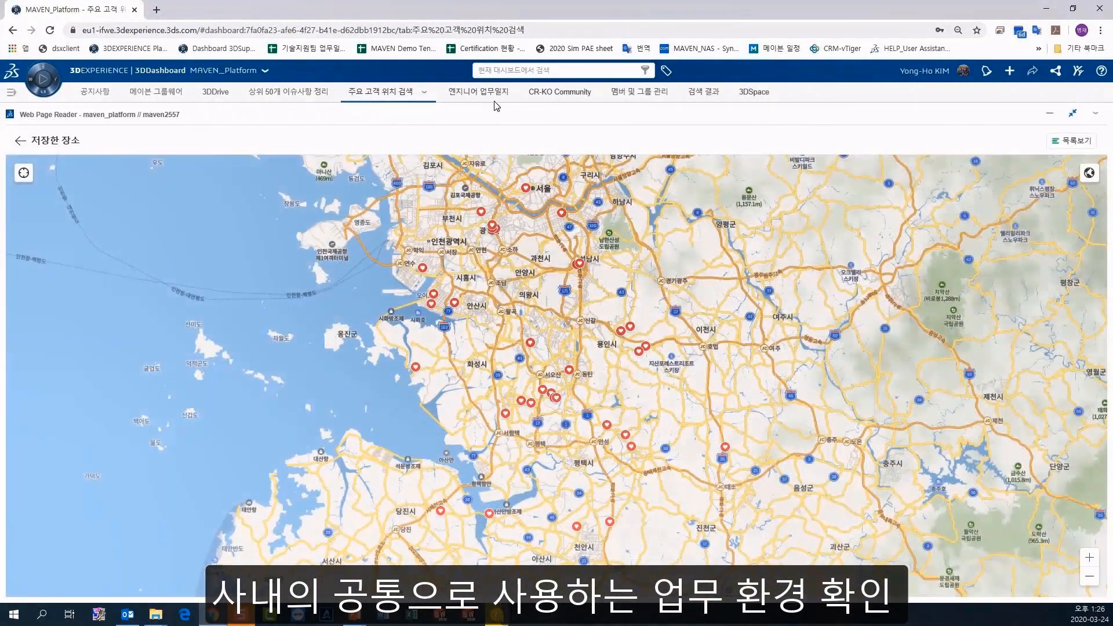
- Review one engineer's daily entries in the 기술지원팀 업무일지_2020년 03월 work log spreadsheet
{"action": "left_click", "coordinate": [493, 98]}
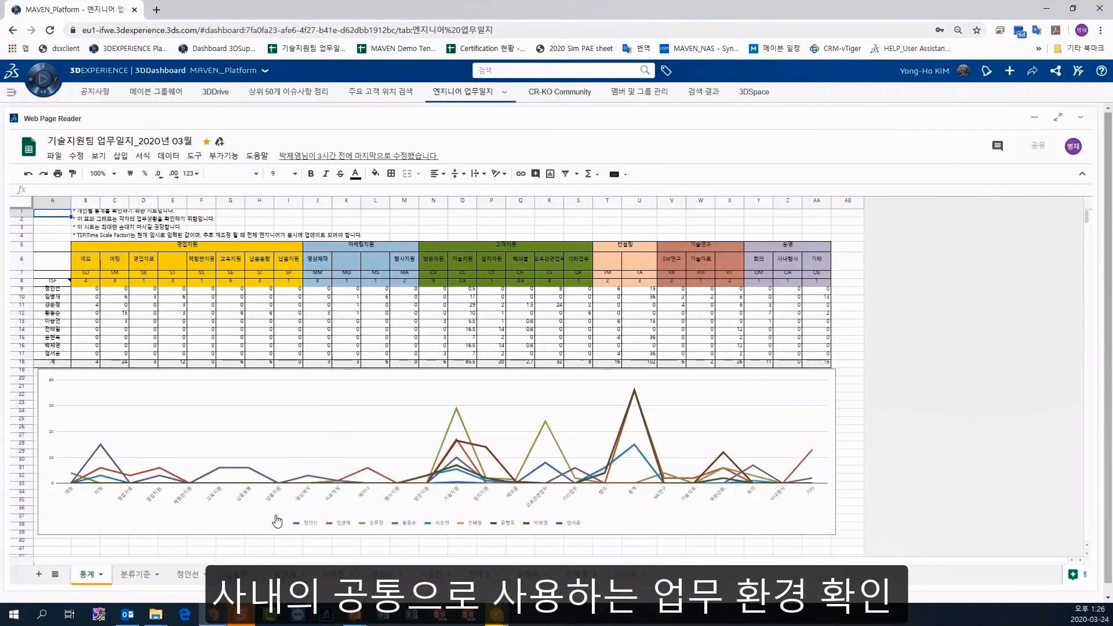
{"action": "left_click", "coordinate": [283, 574]}
{"action": "scroll", "coordinate": [278, 438], "scroll_direction": "down", "scroll_amount": 5}
{"action": "scroll", "coordinate": [278, 439], "scroll_direction": "up", "scroll_amount": 2}
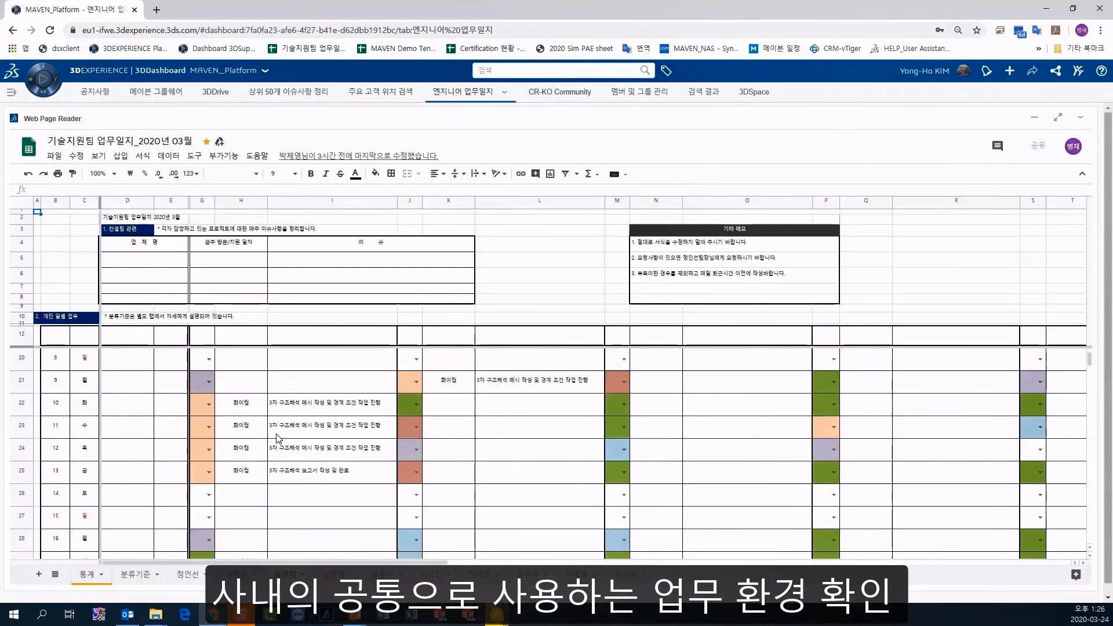
{"action": "scroll", "coordinate": [278, 439], "scroll_direction": "up", "scroll_amount": 3}
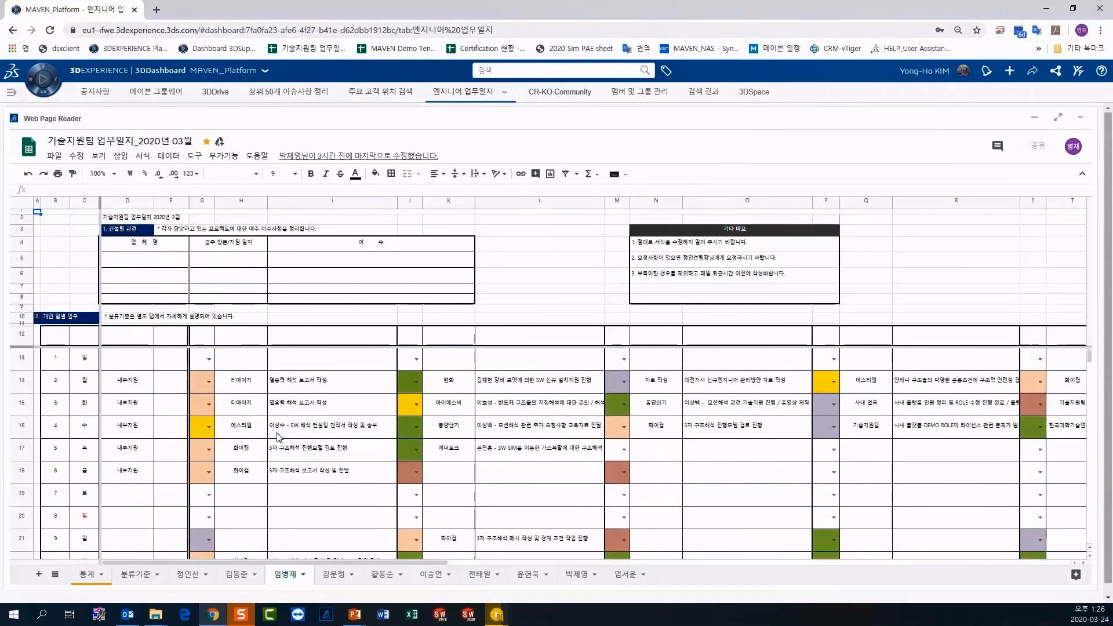
- Browse the recent posts of the Customer Role Experience (KR) Community
{"action": "left_click", "coordinate": [575, 96]}
{"action": "scroll", "coordinate": [504, 298], "scroll_direction": "down", "scroll_amount": 6}
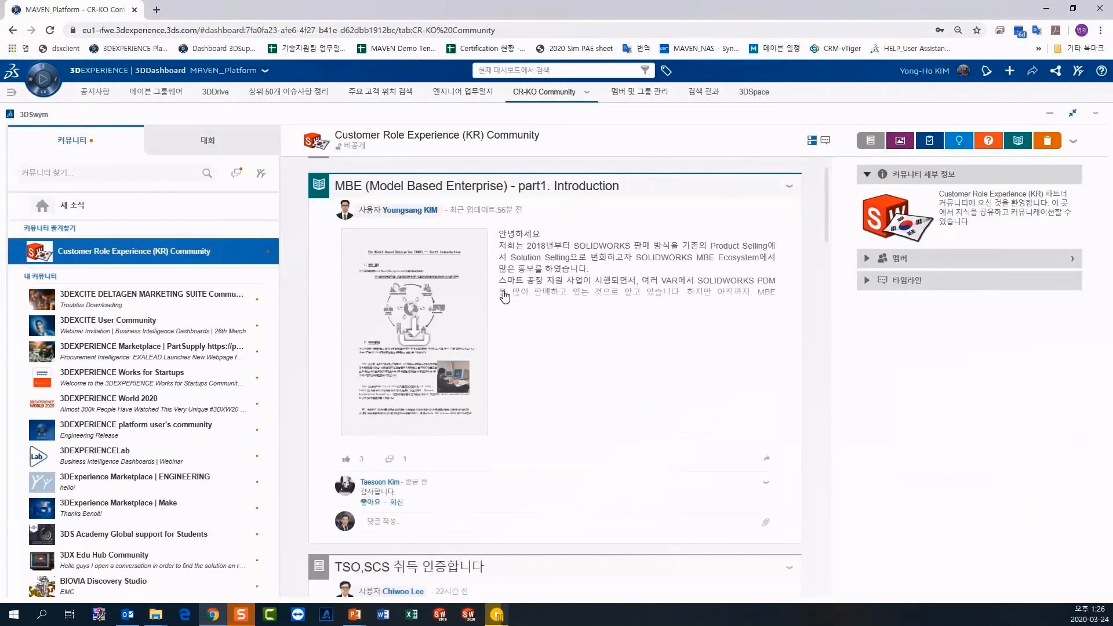
{"action": "scroll", "coordinate": [505, 298], "scroll_direction": "up", "scroll_amount": 5}
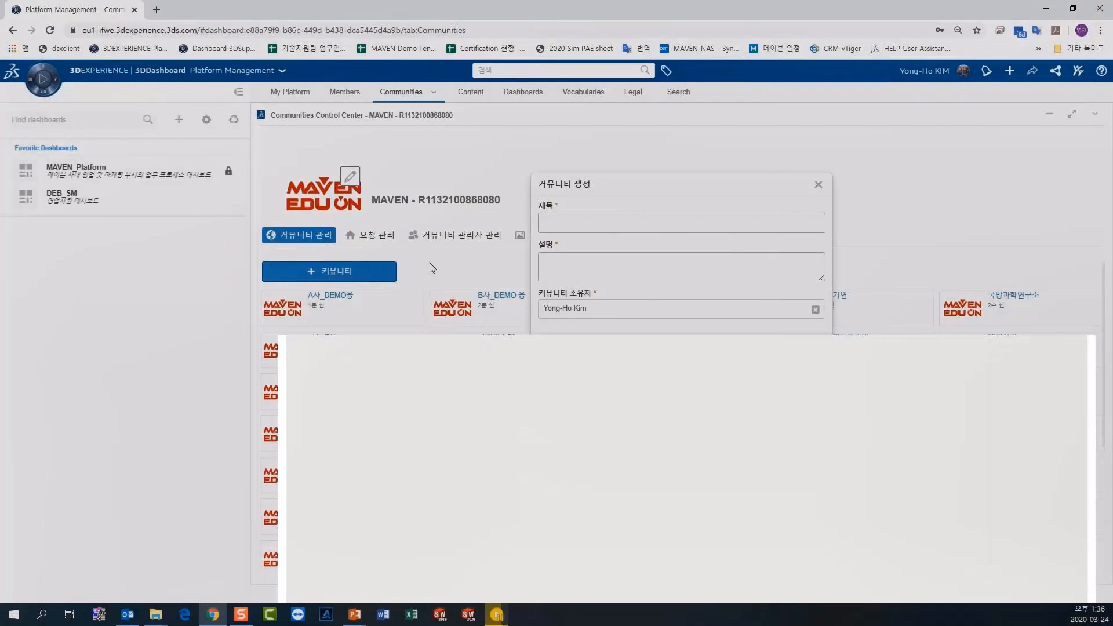
- Create a community titled 신규 업체 (기존 구매 고객) with the description 스펙 사항 검토(B사)
{"action": "left_click", "coordinate": [561, 223]}
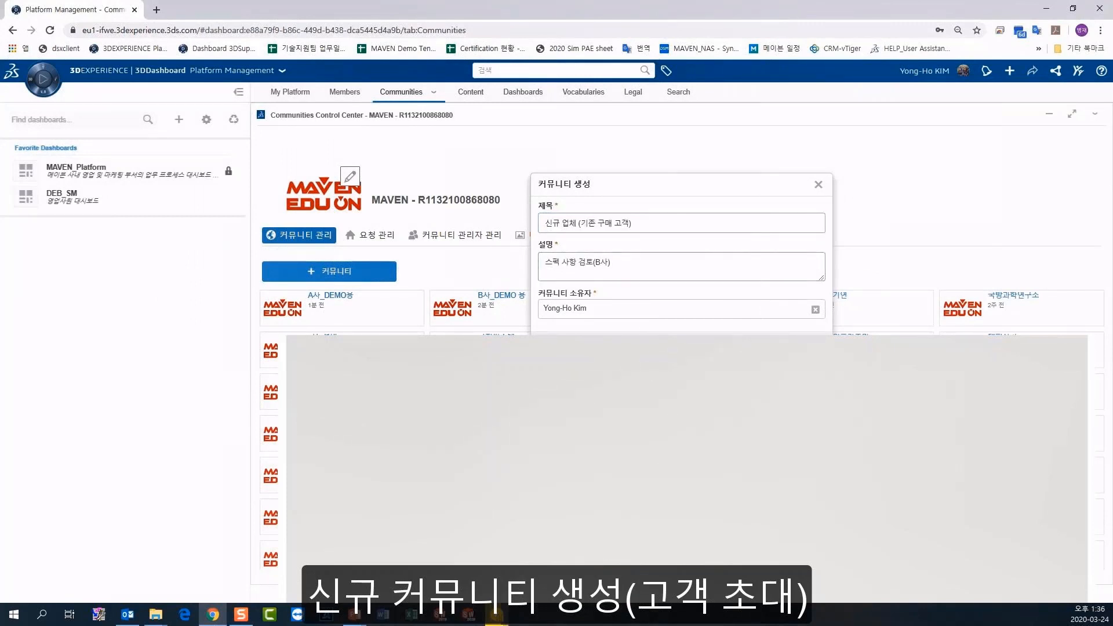
{"action": "left_click", "coordinate": [485, 487]}
- Turn off surveys for the new community, allow participants to write questions and ideas, and apply the settings
{"action": "scroll", "coordinate": [661, 494], "scroll_direction": "down", "scroll_amount": 3}
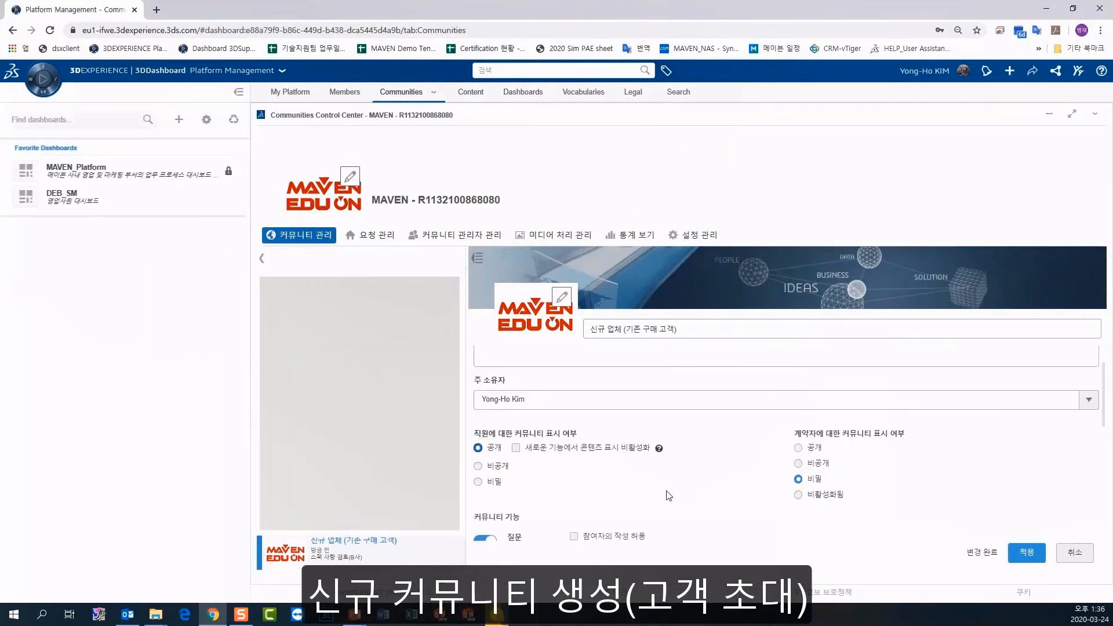
{"action": "left_click", "coordinate": [486, 456]}
{"action": "left_click", "coordinate": [574, 397]}
{"action": "left_click", "coordinate": [574, 425]}
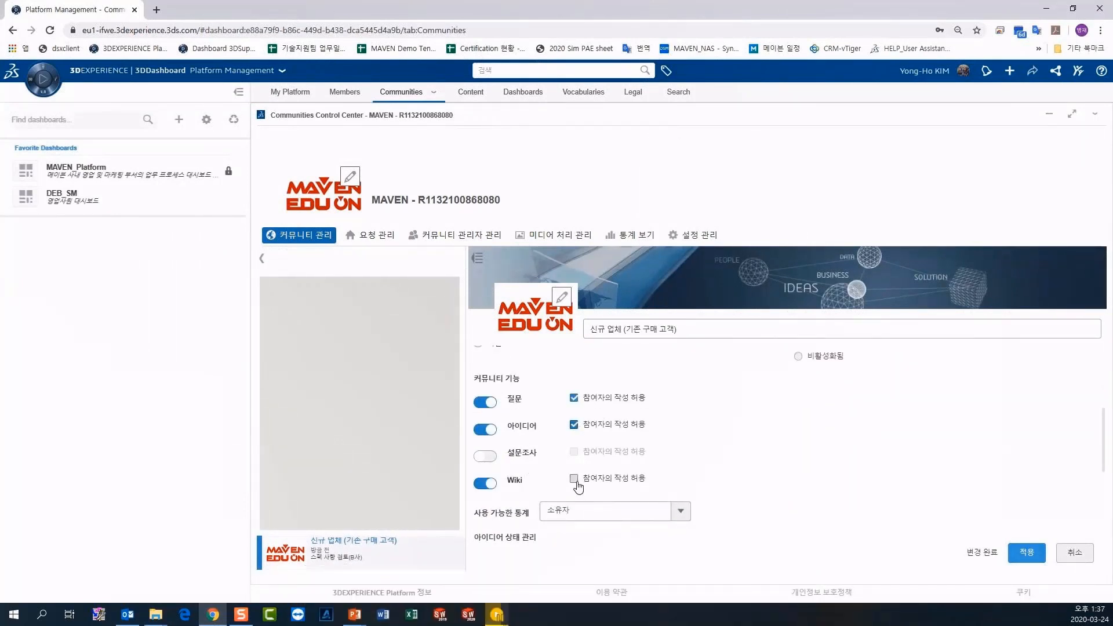
{"action": "left_click", "coordinate": [1024, 552]}
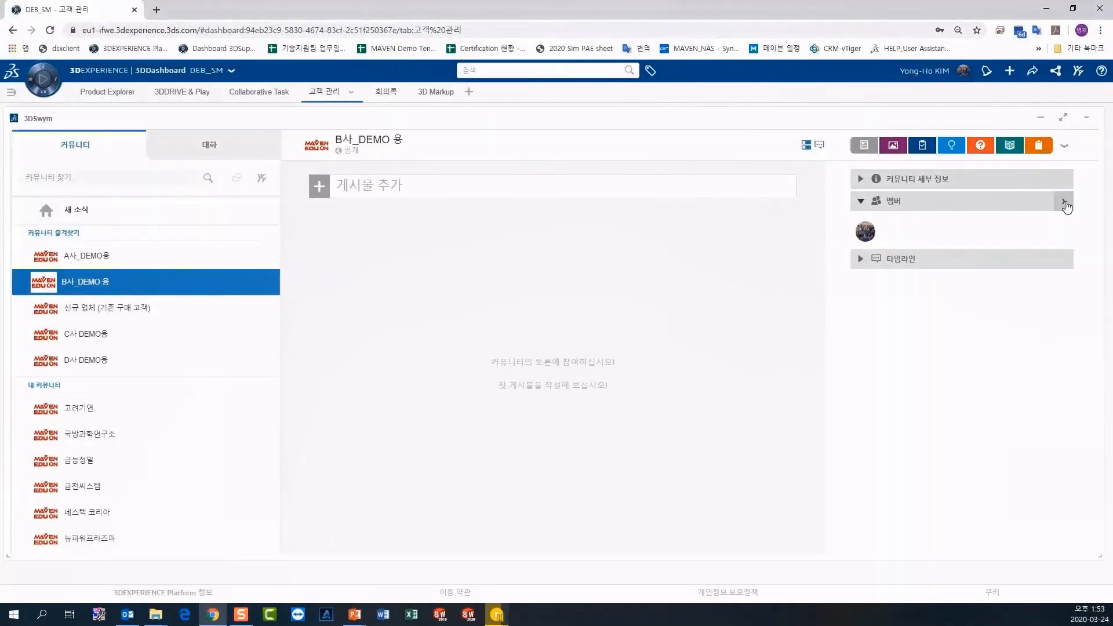
- Add two in-house colleagues as participants (참여자) to the B사_DEMO 용 community
{"action": "left_click", "coordinate": [1065, 203]}
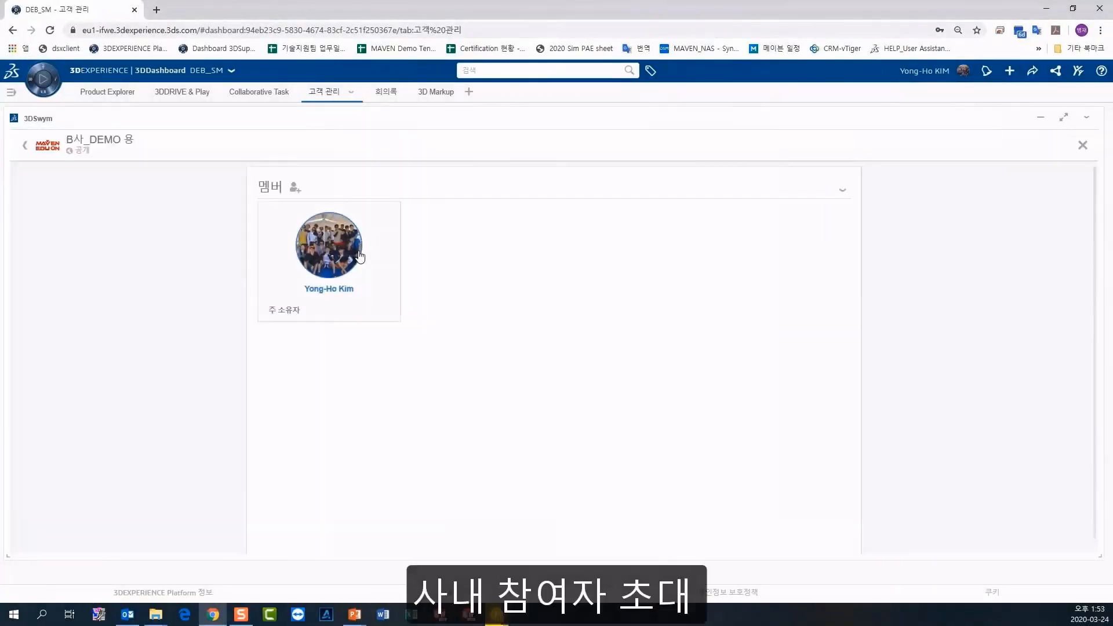
{"action": "left_click", "coordinate": [295, 188]}
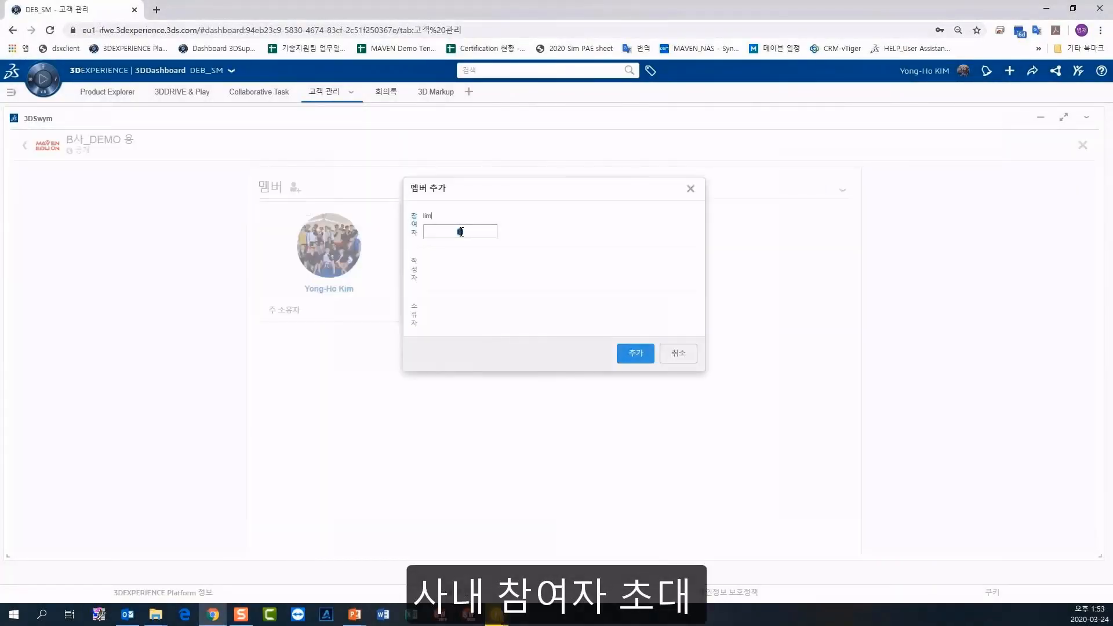
{"action": "left_click", "coordinate": [461, 232]}
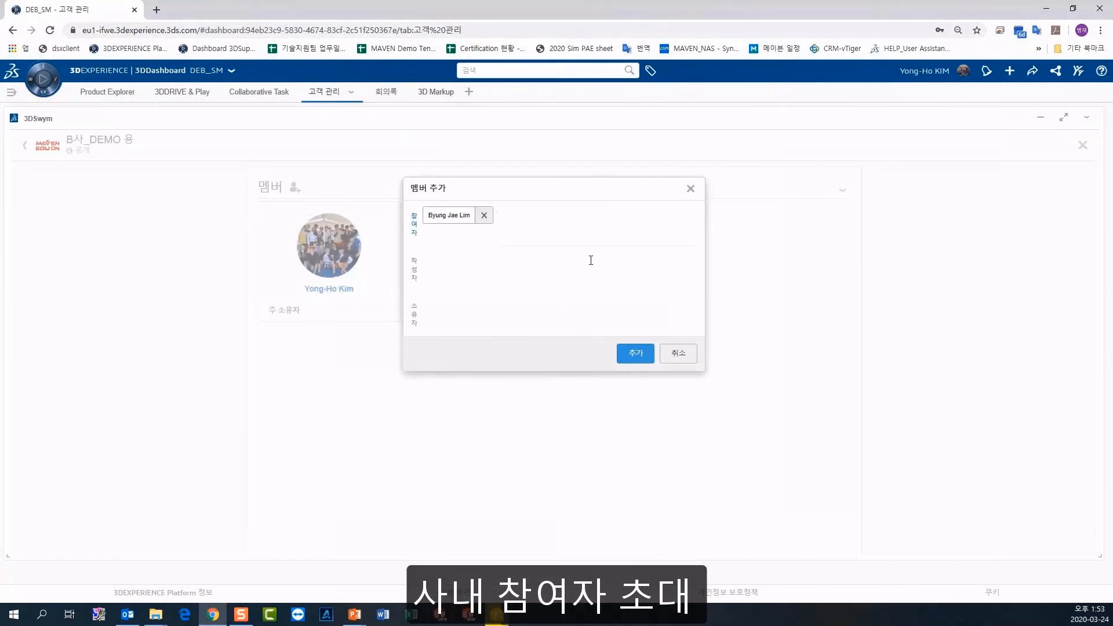
{"action": "type", "text": "lee"}
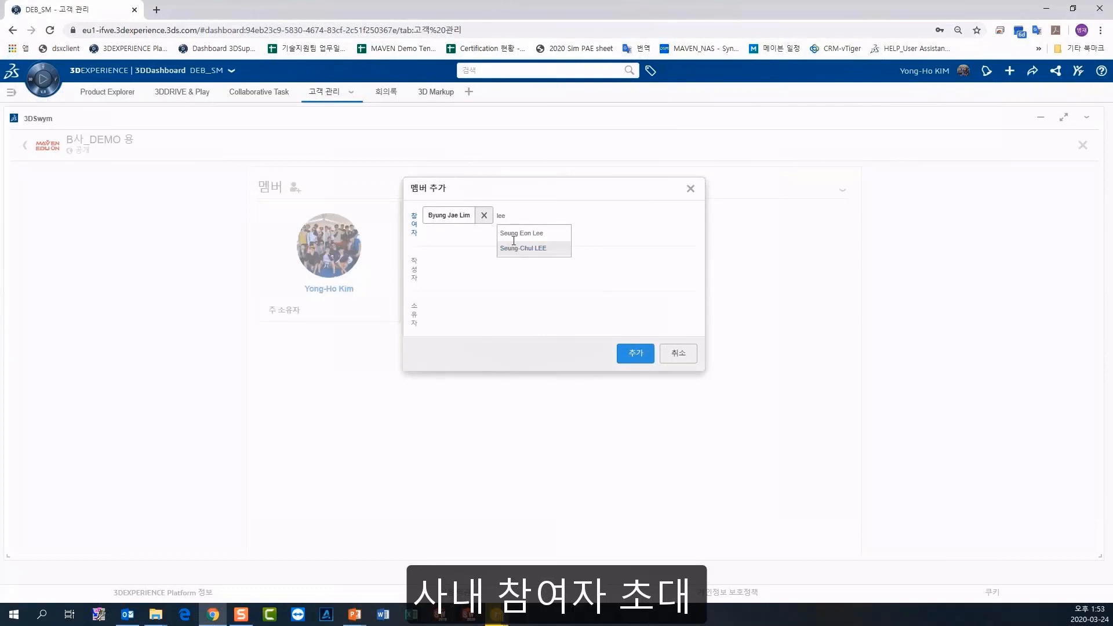
{"action": "left_click", "coordinate": [528, 233]}
{"action": "left_click", "coordinate": [636, 354]}
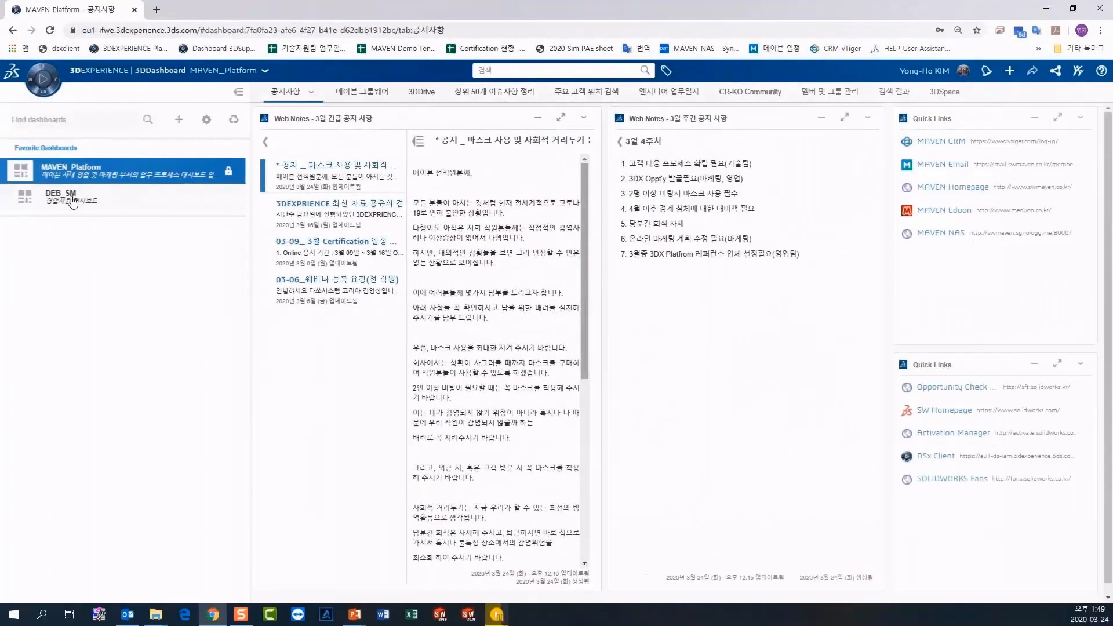
- Open the DEB_SM dashboard and collapse the list of dashboards
{"action": "left_click", "coordinate": [69, 197]}
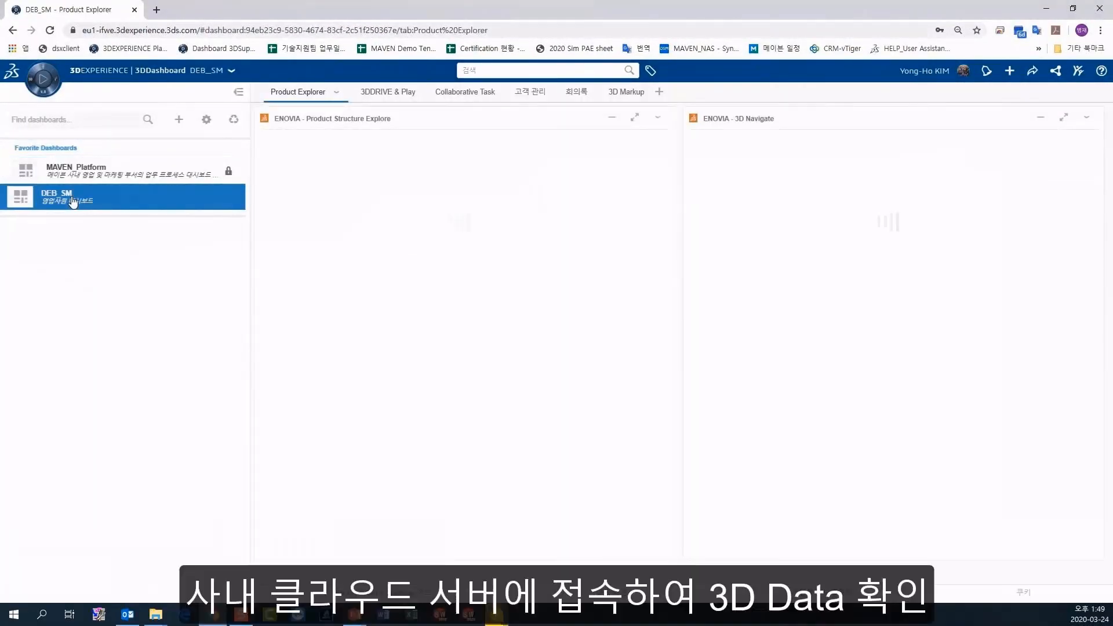
{"action": "left_click", "coordinate": [239, 93]}
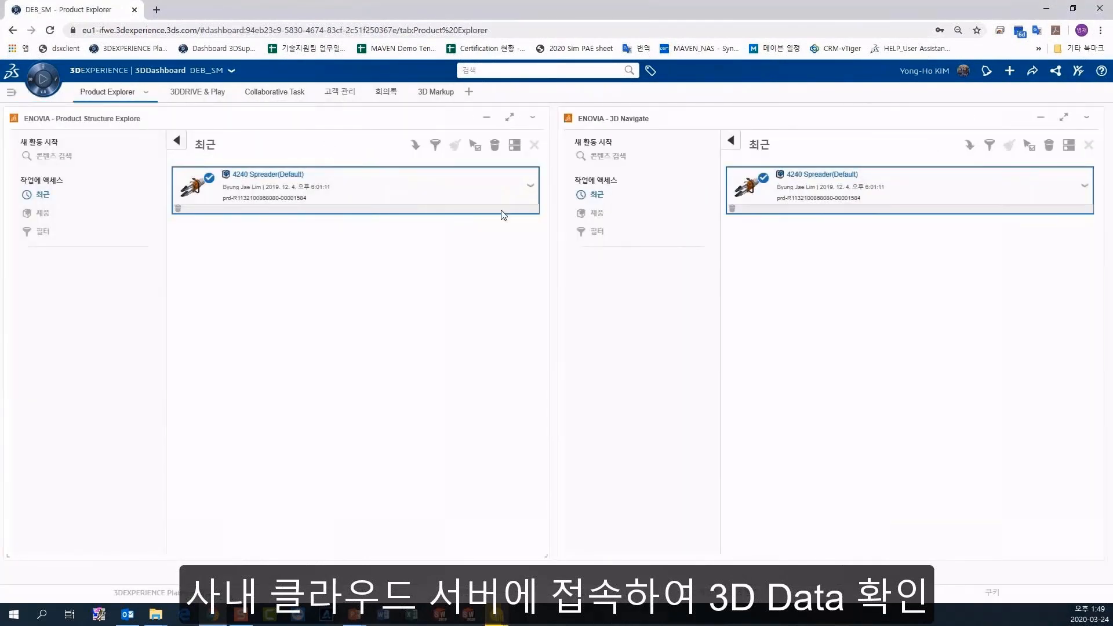
- Search for 4240, filter the results to Physical Product, and load 4240 Spreader(Default) into the Product Structure Explore widget
{"action": "left_click", "coordinate": [502, 73]}
{"action": "type", "text": "4240"}
{"action": "key", "text": "Return"}
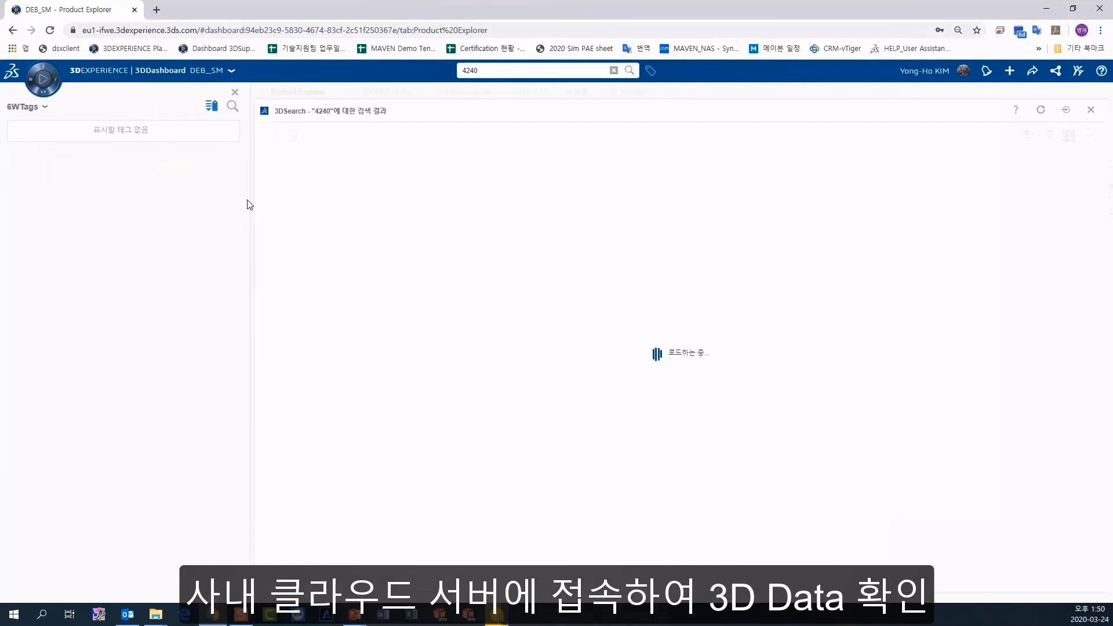
{"action": "left_click", "coordinate": [54, 214]}
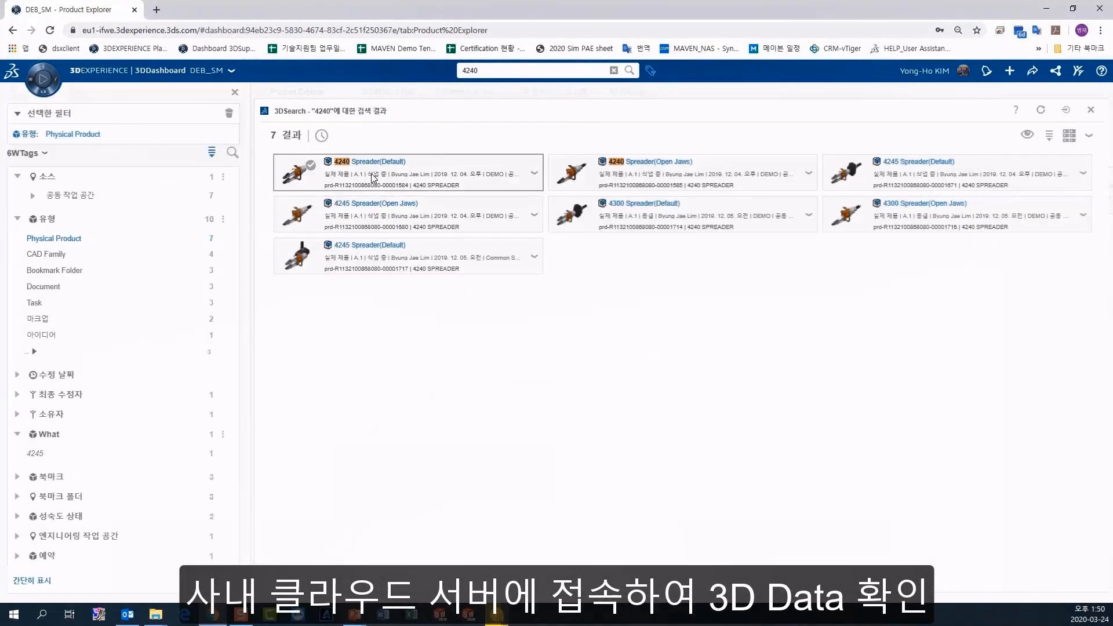
{"action": "left_click", "coordinate": [378, 176]}
{"action": "left_click_drag", "start_coordinate": [462, 177], "coordinate": [276, 340]}
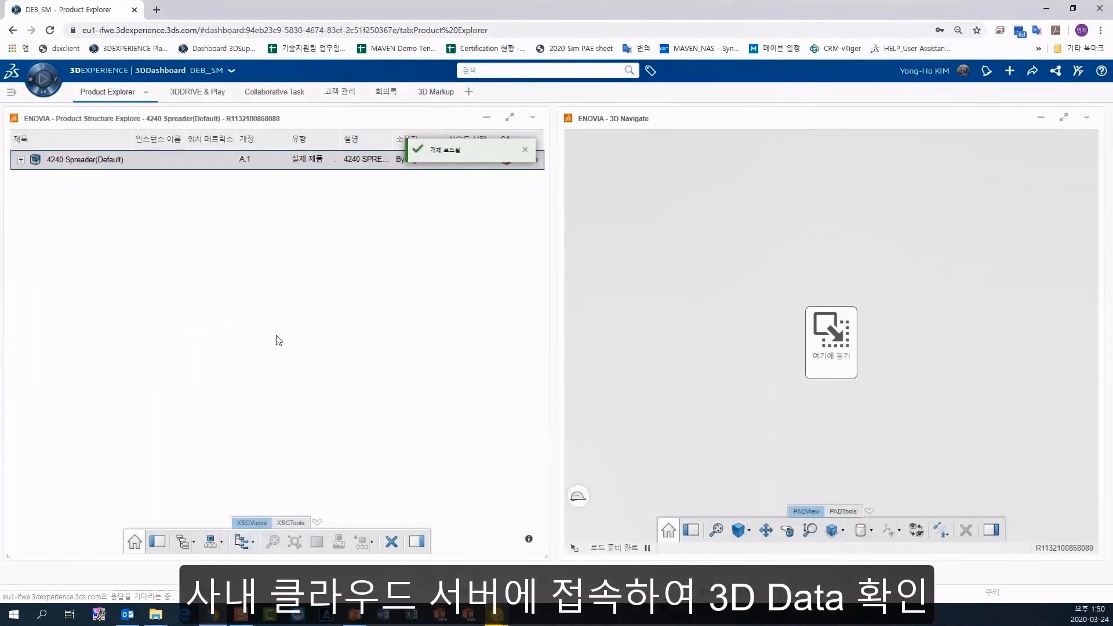
- Expand the 4240 Spreader(Default) structure and examine its components, its 3D model and the available 3D Navigate tools
{"action": "left_click", "coordinate": [22, 160]}
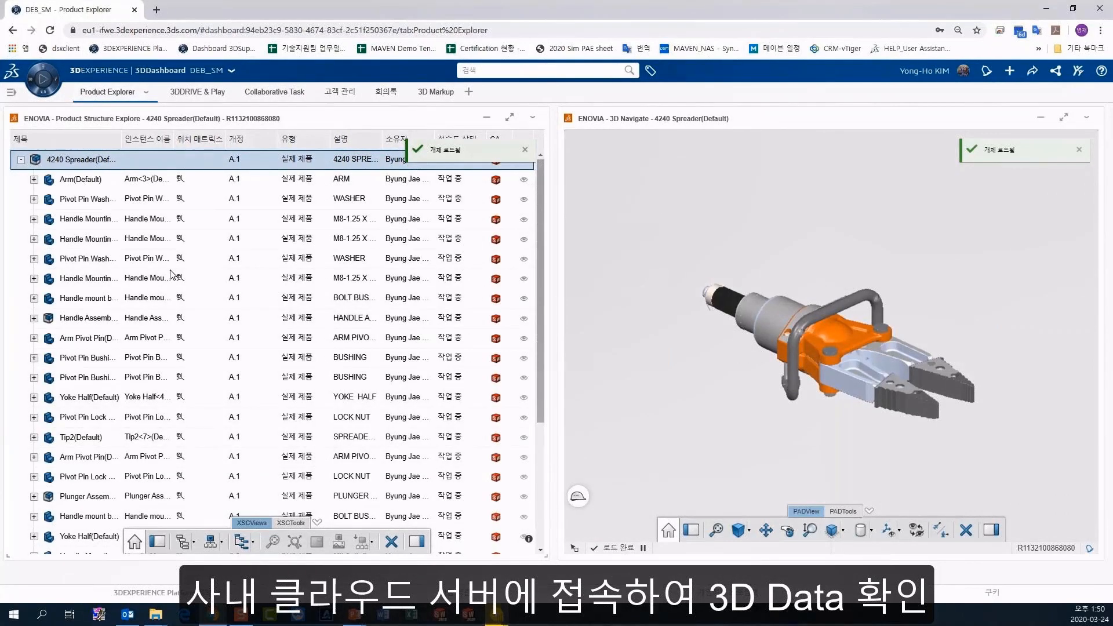
{"action": "scroll", "coordinate": [174, 278], "scroll_direction": "down", "scroll_amount": 3}
{"action": "scroll", "coordinate": [188, 305], "scroll_direction": "up", "scroll_amount": 3}
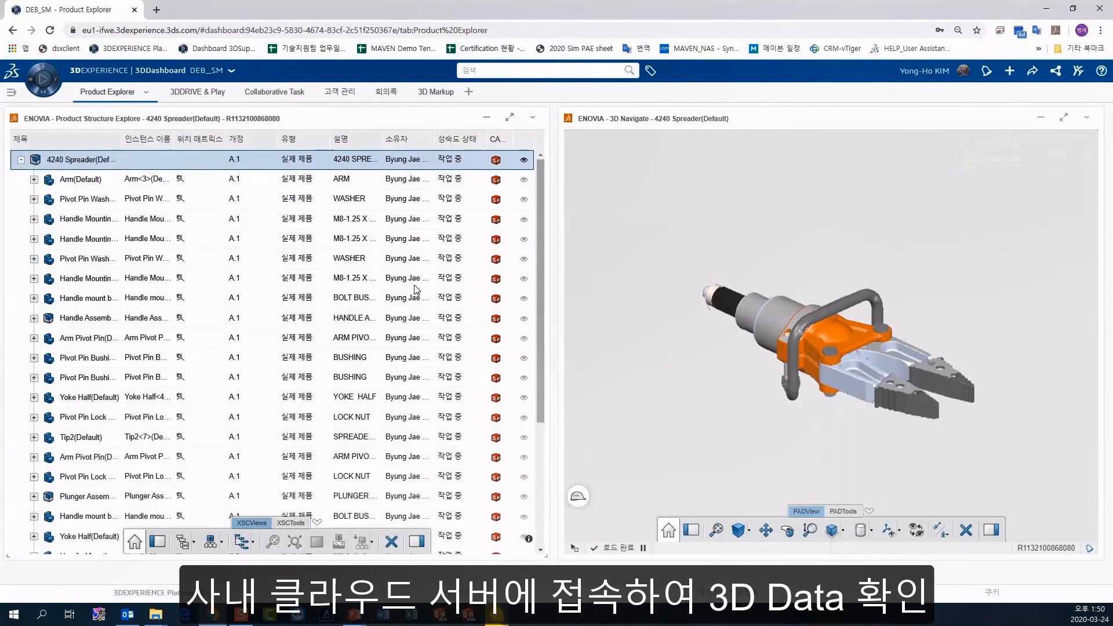
{"action": "mouse_move", "coordinate": [814, 426]}
{"action": "left_mouse_down"}
{"action": "mouse_move", "coordinate": [821, 263]}
{"action": "mouse_move", "coordinate": [824, 408]}
{"action": "left_mouse_up"}
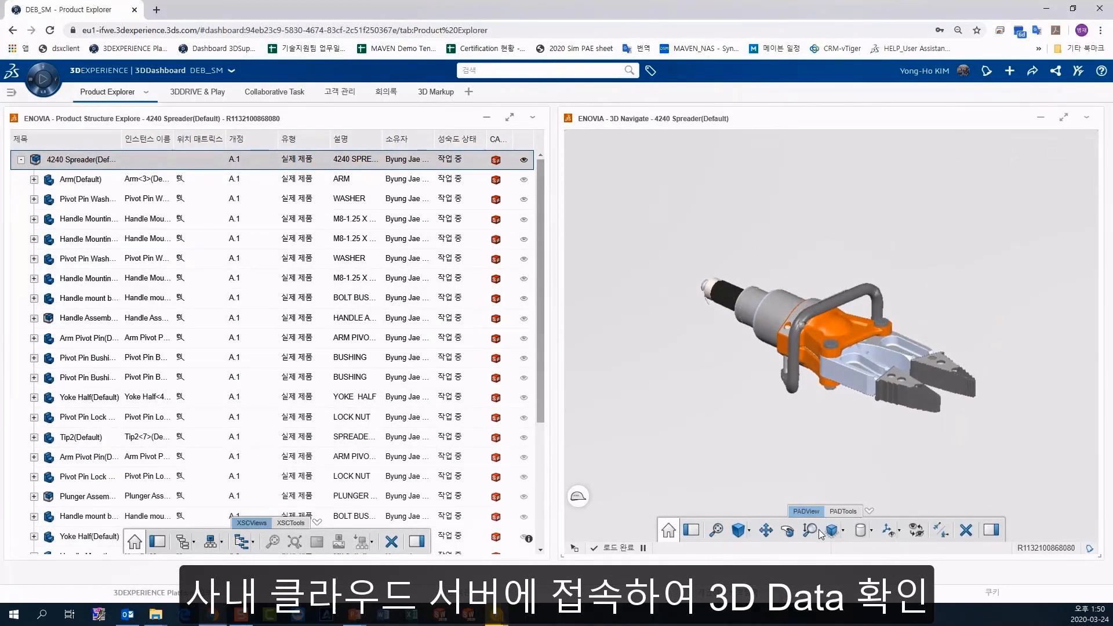
{"action": "left_click", "coordinate": [844, 513]}
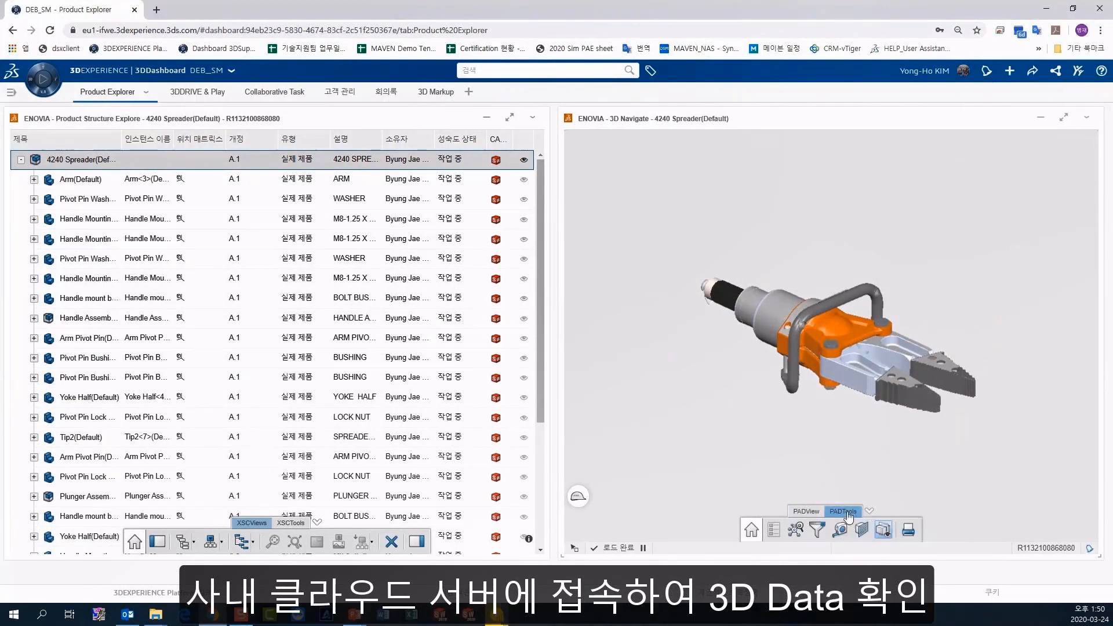
{"action": "left_click", "coordinate": [806, 511]}
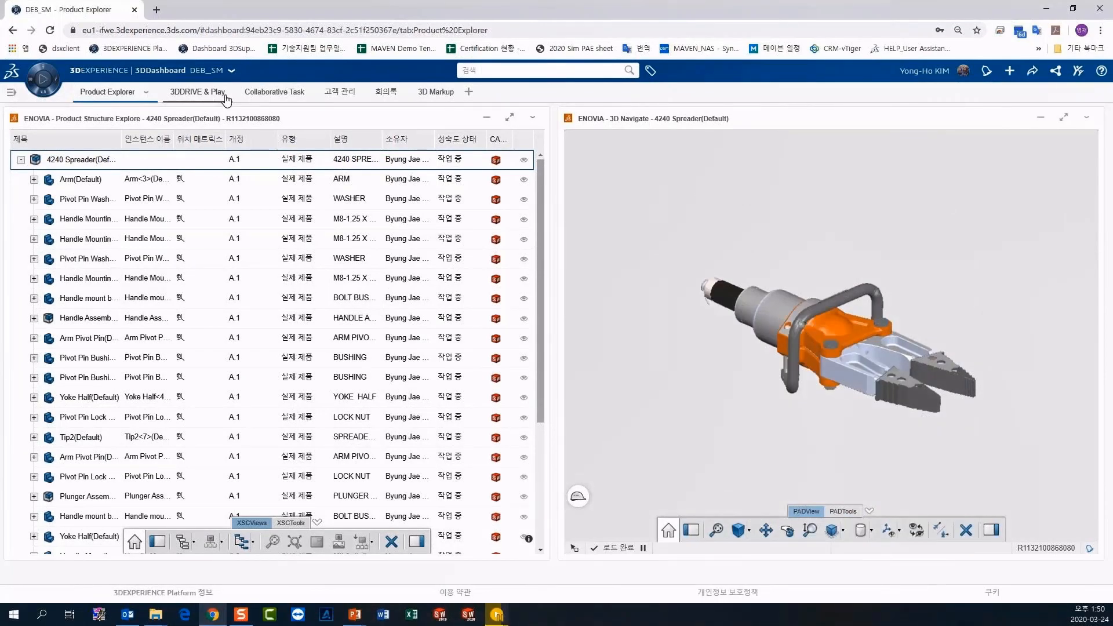
- Open Collaborative Task and review the details of the Issue Management route task and the 10월 Sales 업무 타겟 task
{"action": "left_click", "coordinate": [263, 93]}
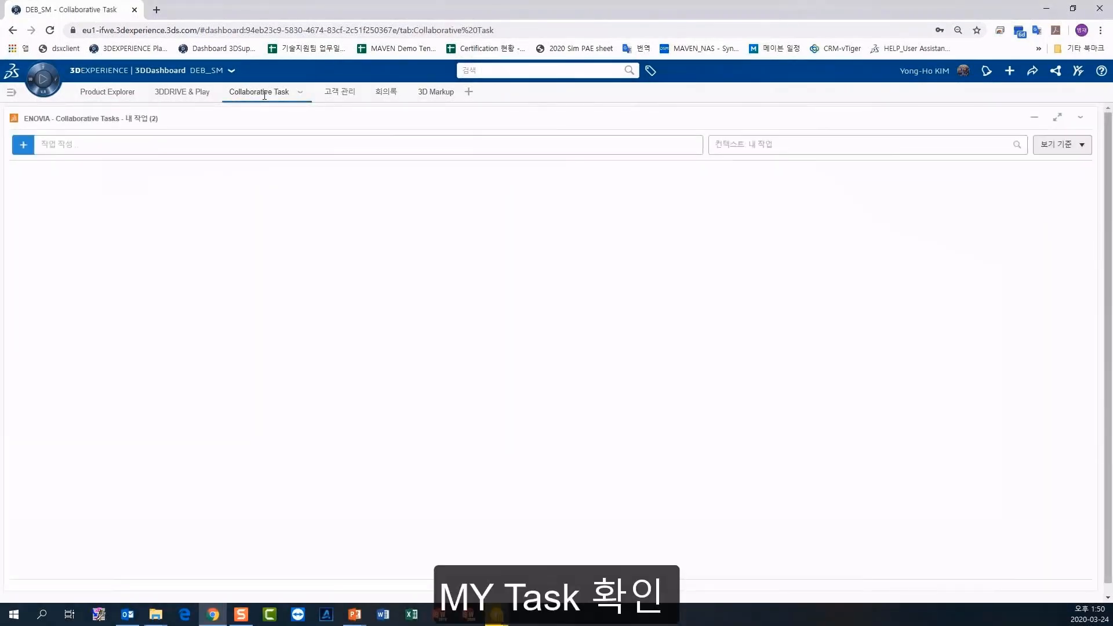
{"action": "left_click", "coordinate": [116, 206]}
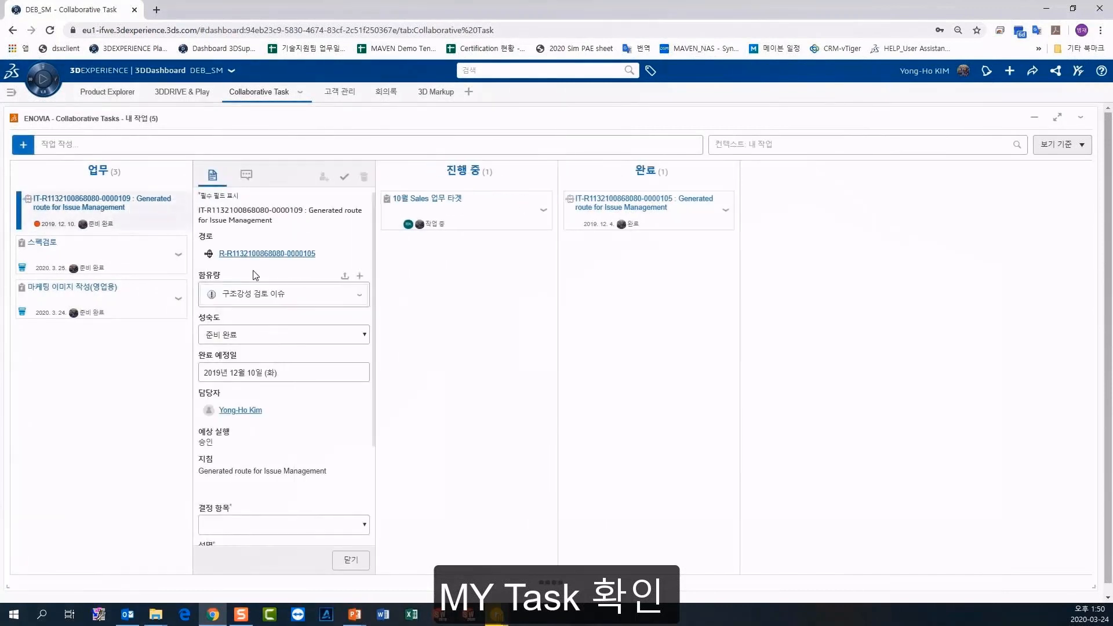
{"action": "scroll", "coordinate": [257, 433], "scroll_direction": "down", "scroll_amount": 2}
{"action": "scroll", "coordinate": [258, 433], "scroll_direction": "up", "scroll_amount": 2}
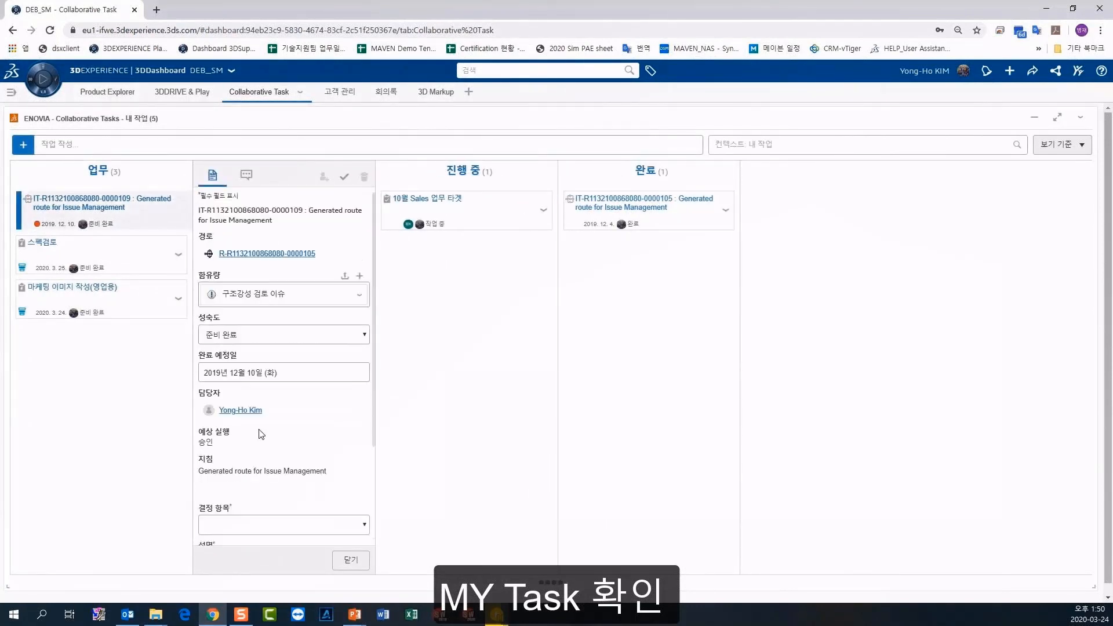
{"action": "left_click", "coordinate": [495, 218]}
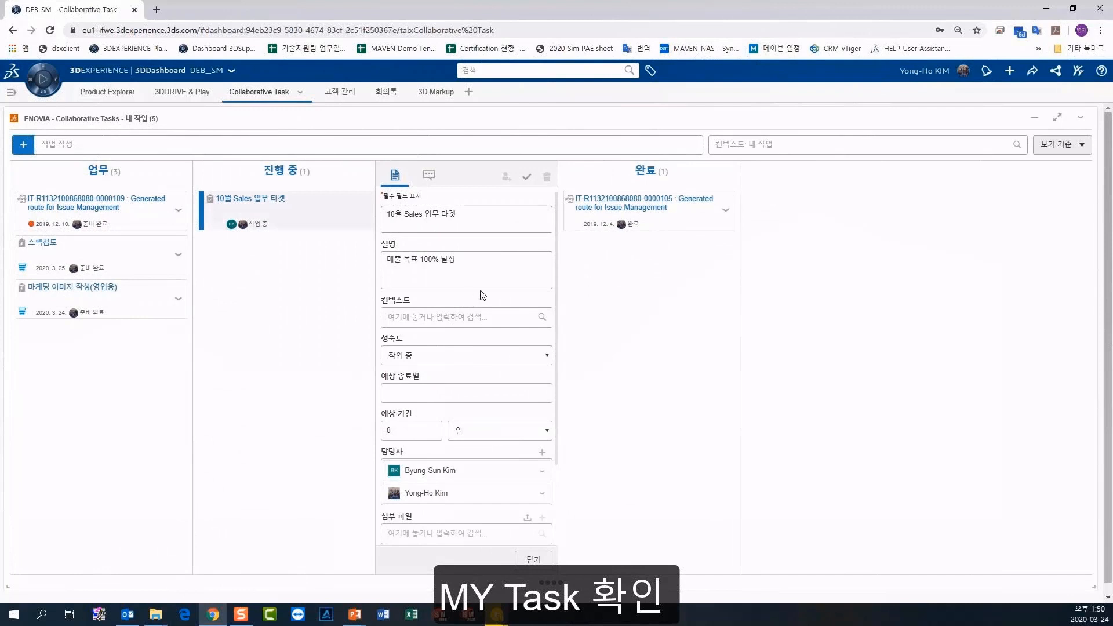
{"action": "scroll", "coordinate": [484, 310], "scroll_direction": "down", "scroll_amount": 2}
{"action": "scroll", "coordinate": [480, 311], "scroll_direction": "up", "scroll_amount": 2}
- View the tasks under 내 소유 grouped by due date (완료 예정일), and return to the status (상태) grouping
{"action": "left_click", "coordinate": [1073, 145]}
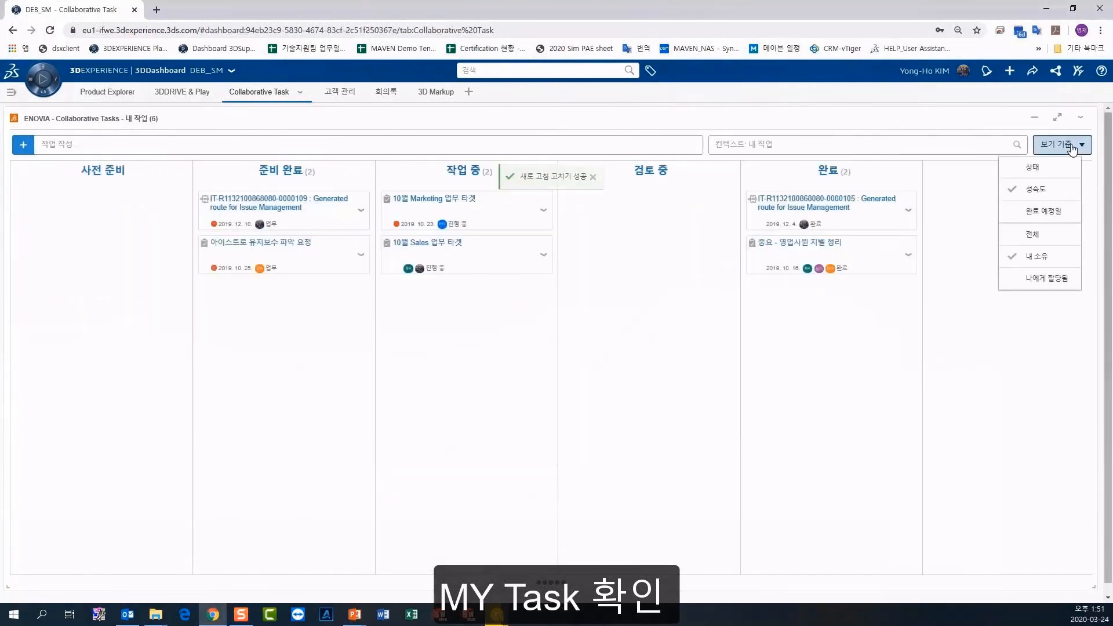
{"action": "left_click", "coordinate": [1063, 212]}
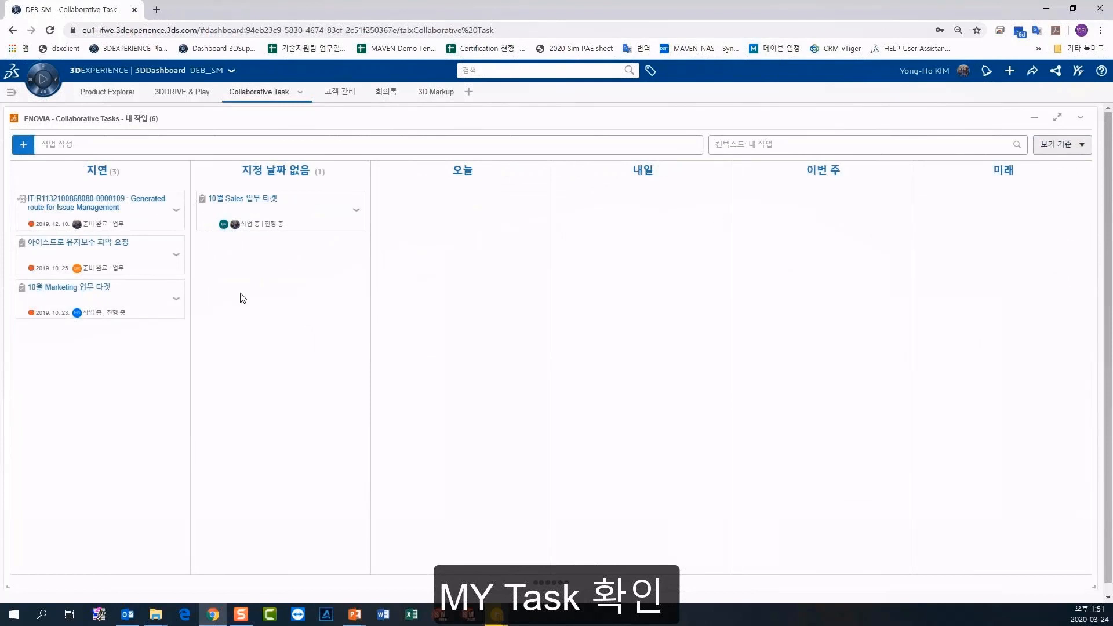
{"action": "left_click", "coordinate": [1079, 145]}
{"action": "left_click", "coordinate": [1067, 170]}
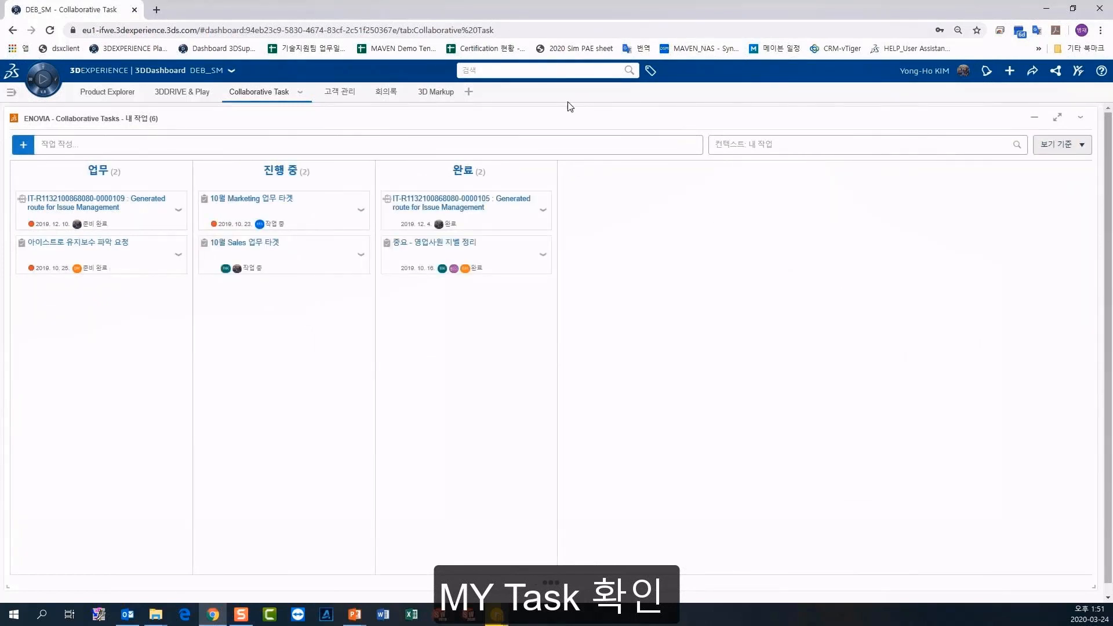
- In 고객 관리, post the comment "고객이 요청한 변경 사항입니다." with the marked-up spreader image on the 신규 구매 고객에 대한 미팅 idea
{"action": "left_click", "coordinate": [347, 93]}
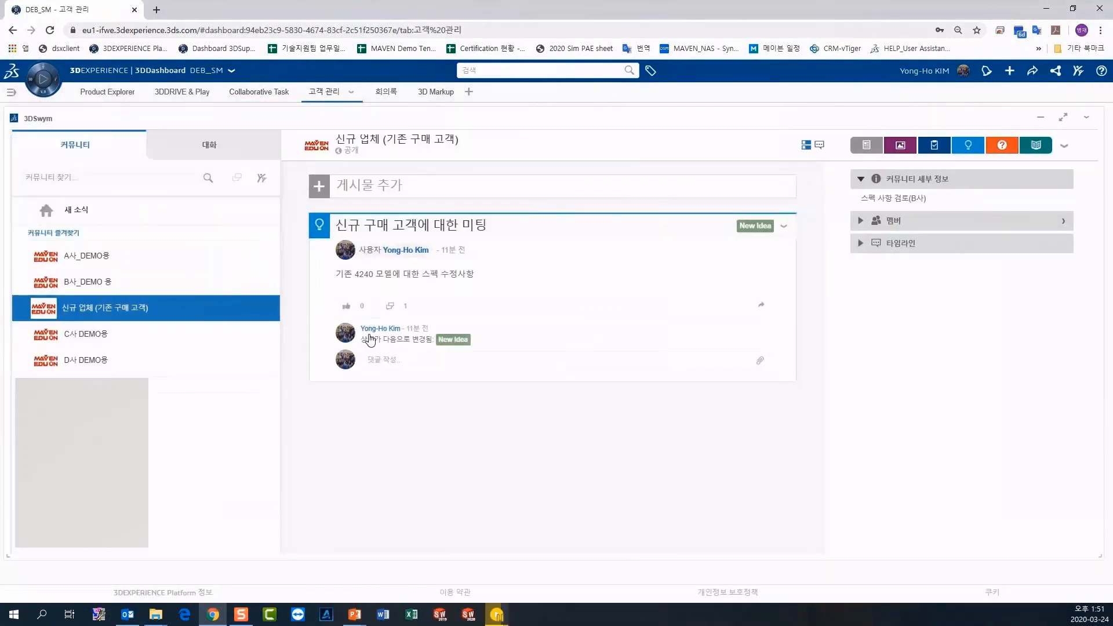
{"action": "left_click", "coordinate": [386, 364]}
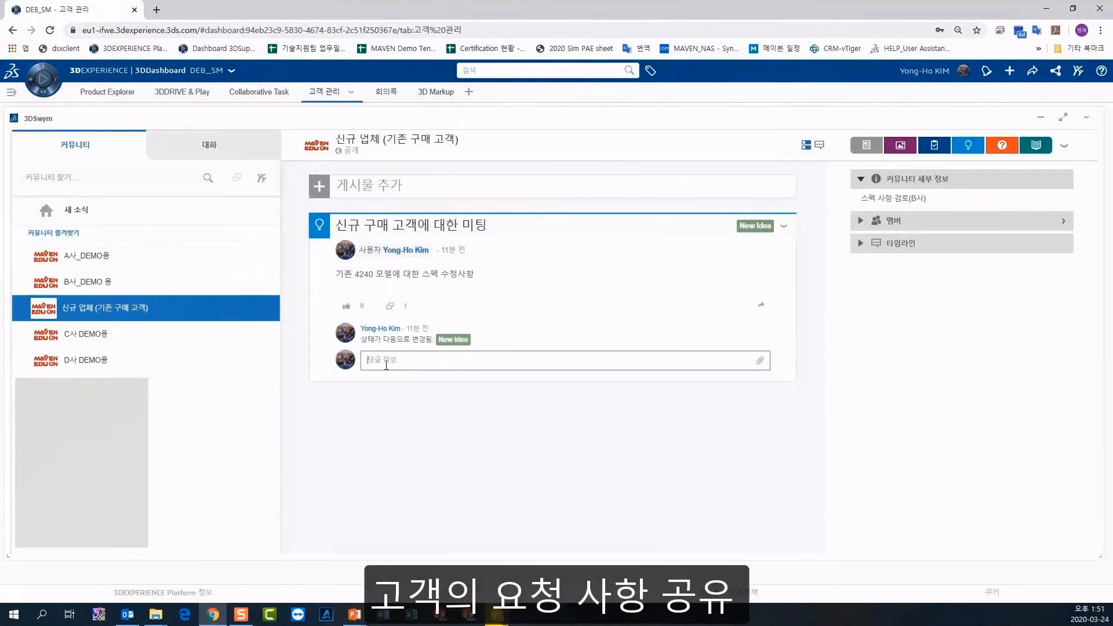
{"action": "type", "text": "고객의"}
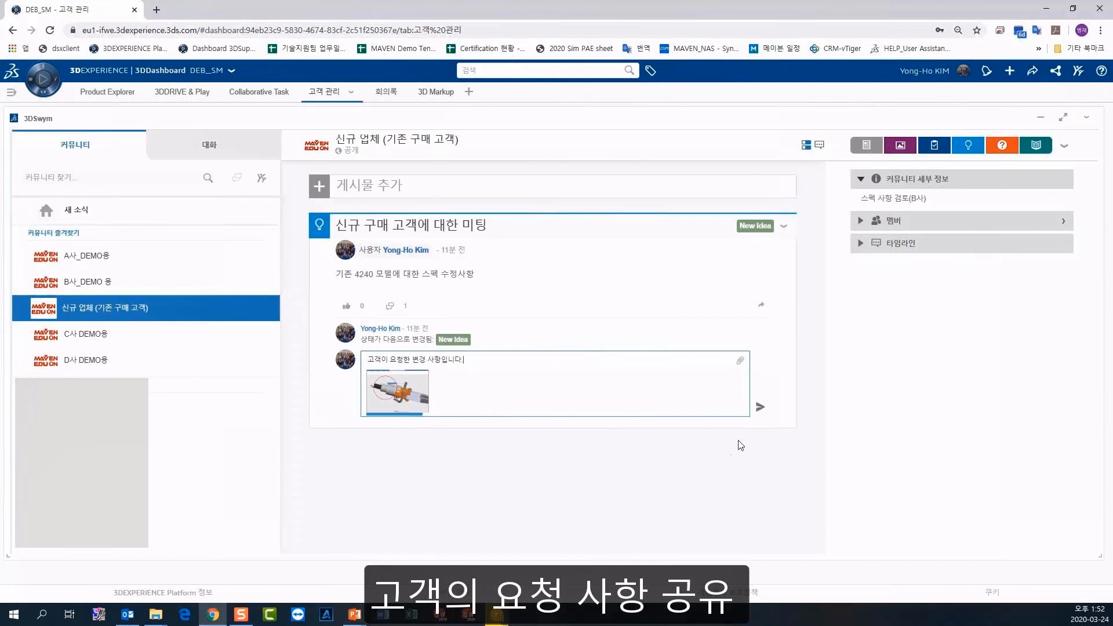
{"action": "left_click", "coordinate": [740, 445]}
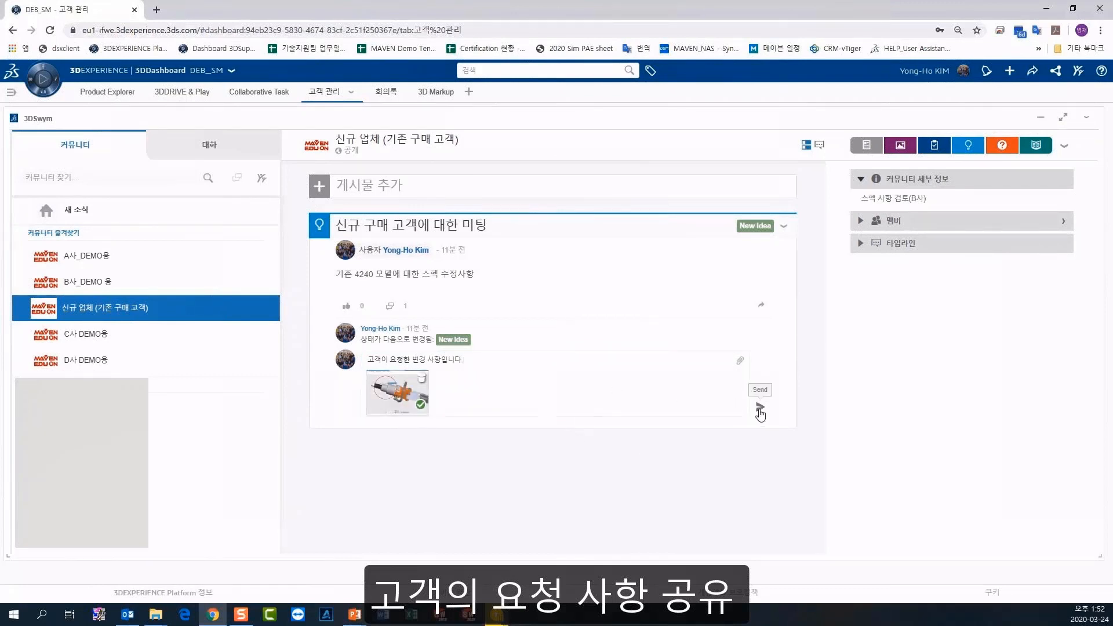
{"action": "left_click", "coordinate": [760, 409]}
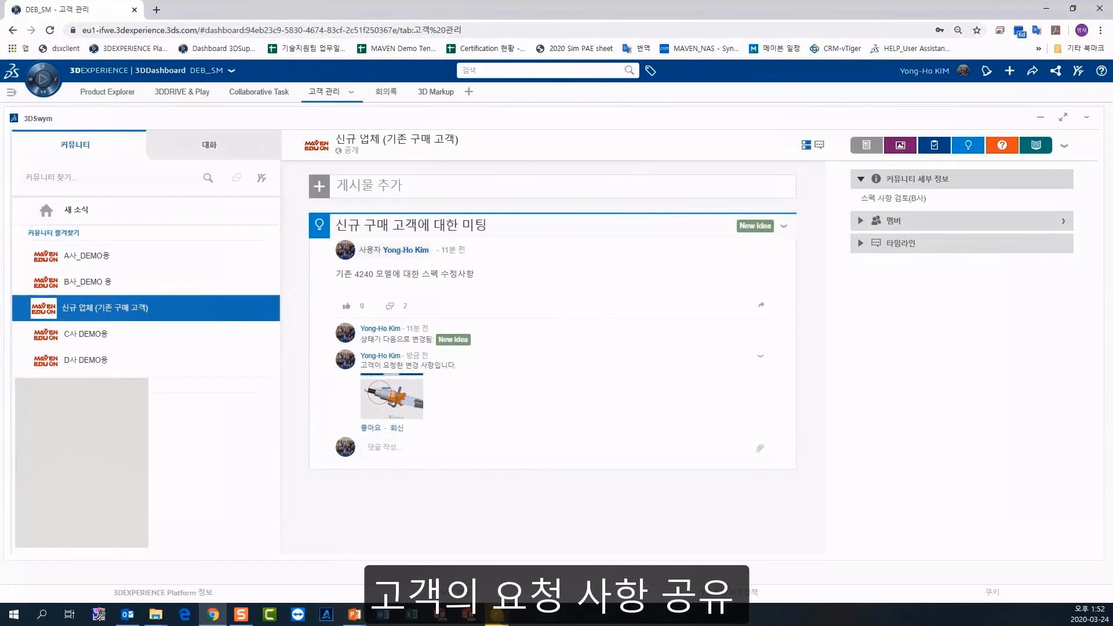
- Add a new web note in 회의록 and title it "업체 미팅 회의록 작성"
{"action": "left_click", "coordinate": [387, 92]}
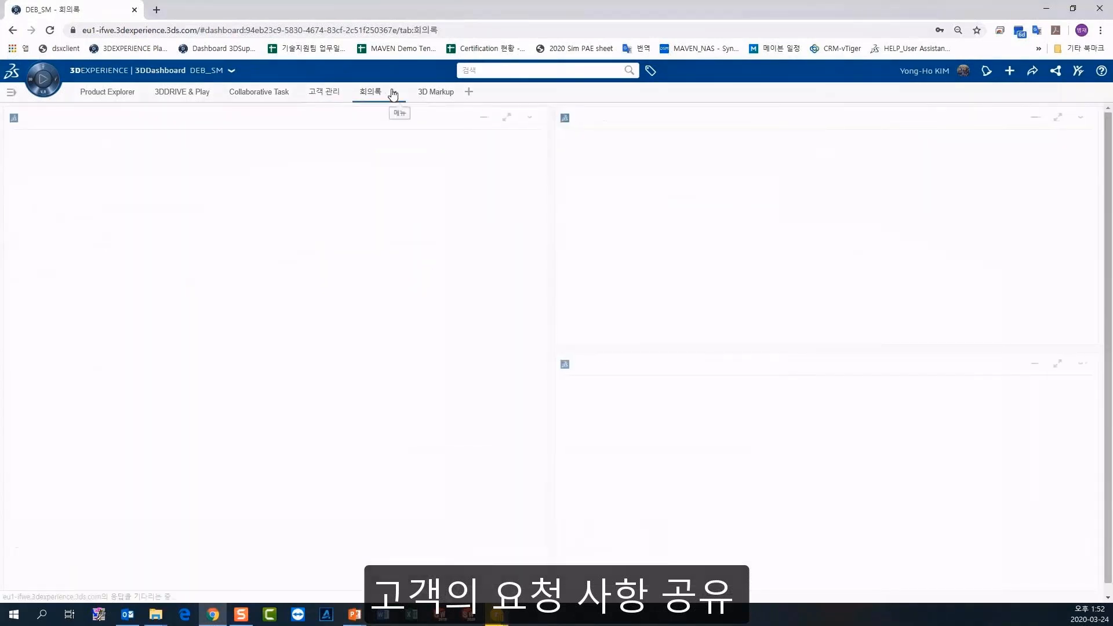
{"action": "left_click", "coordinate": [81, 143]}
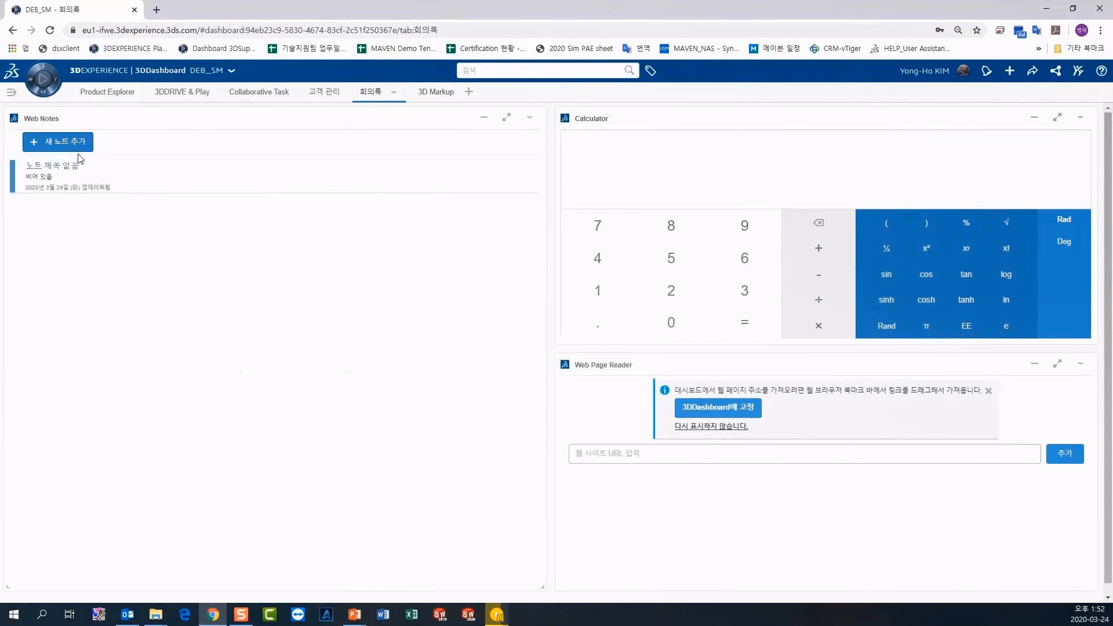
{"action": "left_click", "coordinate": [100, 176]}
{"action": "left_click", "coordinate": [252, 142]}
{"action": "triple_click", "coordinate": [246, 142]}
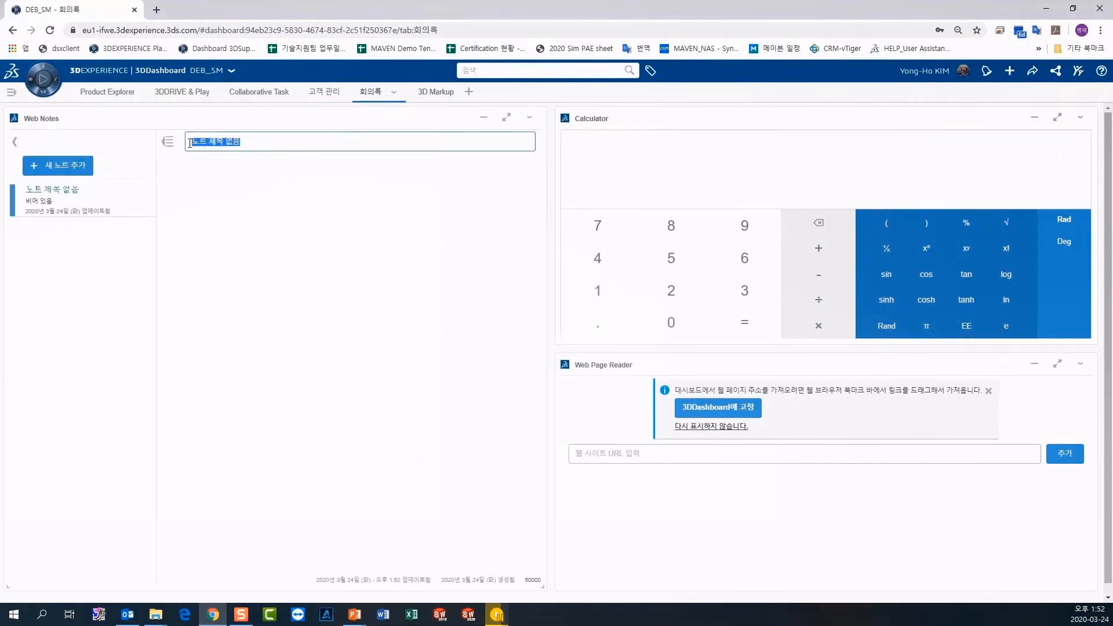
{"action": "type", "text": "에"}
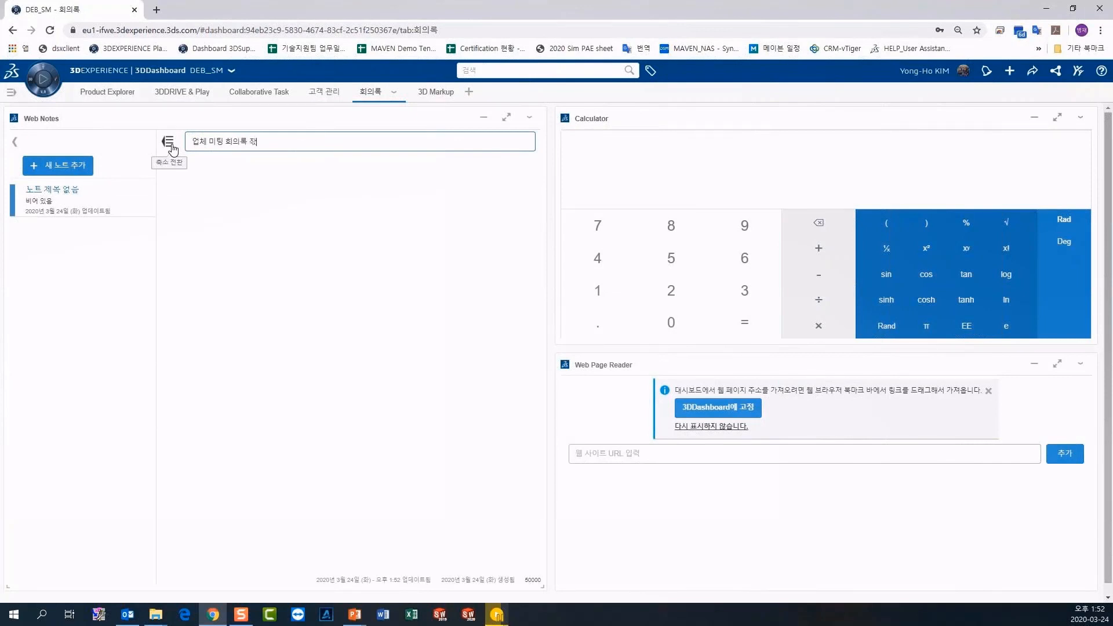
{"action": "type", "text": "체 미팅 회의록 작성"}
{"action": "key", "text": "Return"}
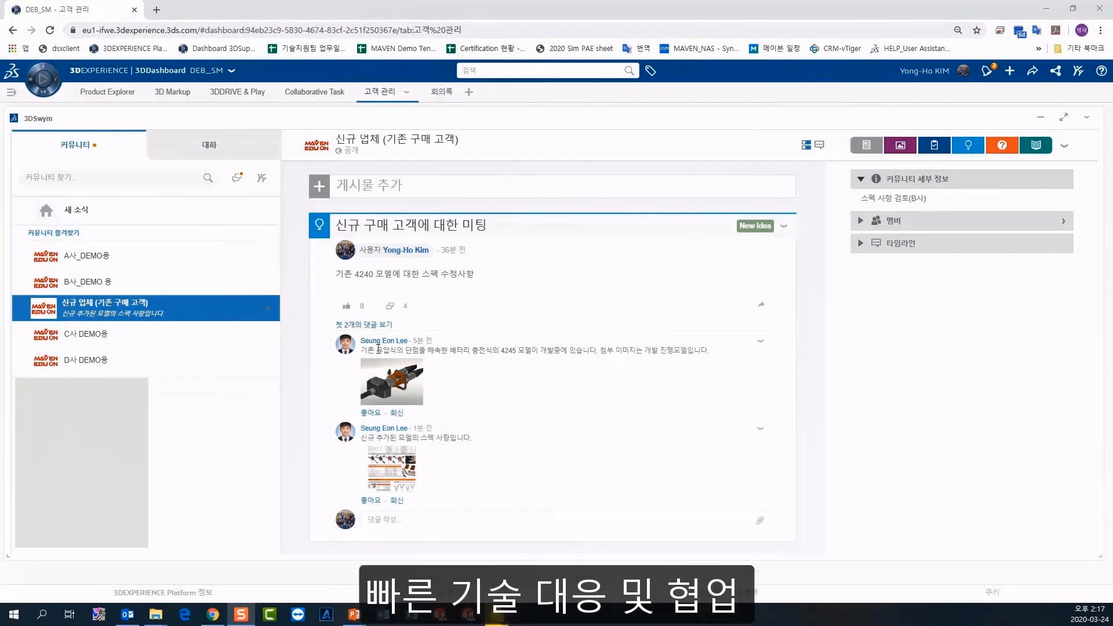
- Read the colleague's replies on the customer meeting idea, and examine the holmatro-rescue-tools-스펙 sheet and the 4245 컨셉 모델 image in the community gallery
{"action": "left_click_drag", "start_coordinate": [697, 352], "coordinate": [363, 360]}
{"action": "left_click_drag", "start_coordinate": [472, 439], "coordinate": [359, 445]}
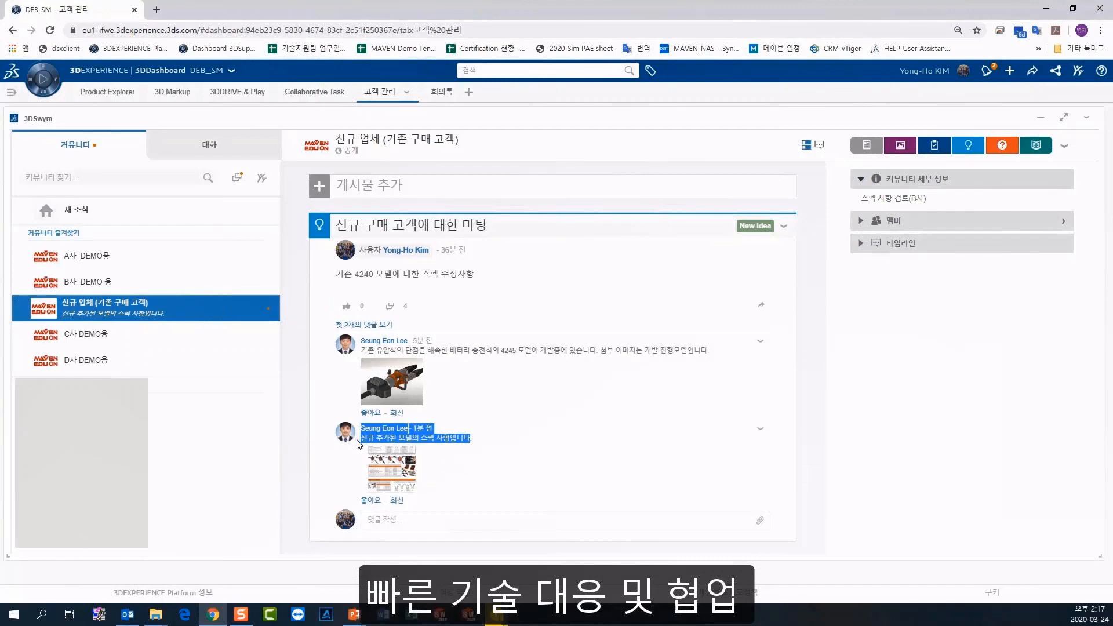
{"action": "left_click", "coordinate": [900, 145]}
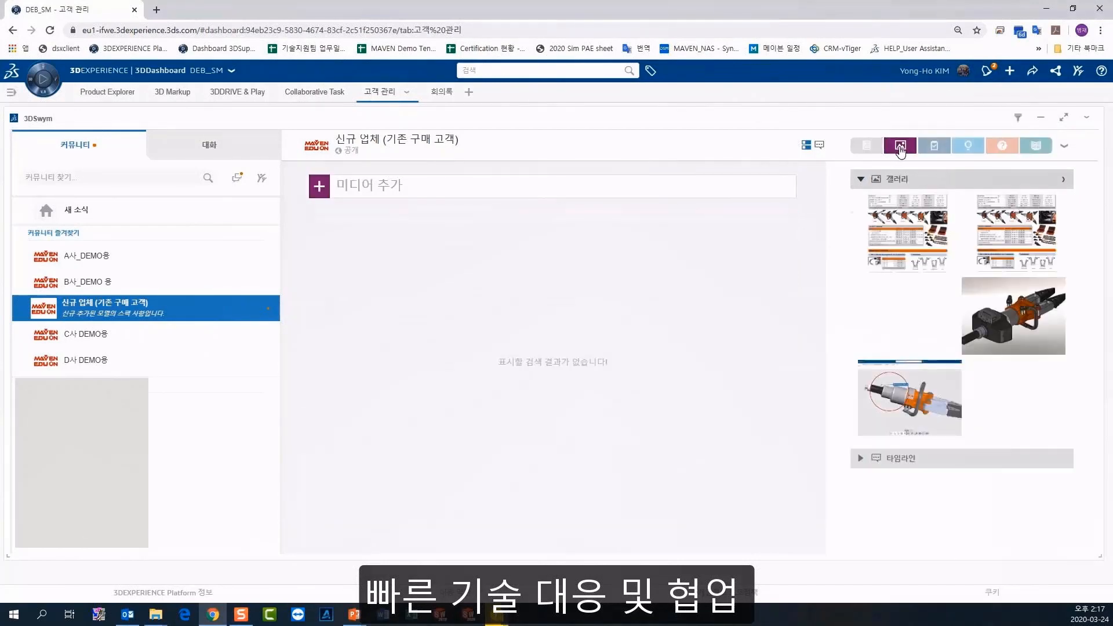
{"action": "left_click", "coordinate": [1002, 239]}
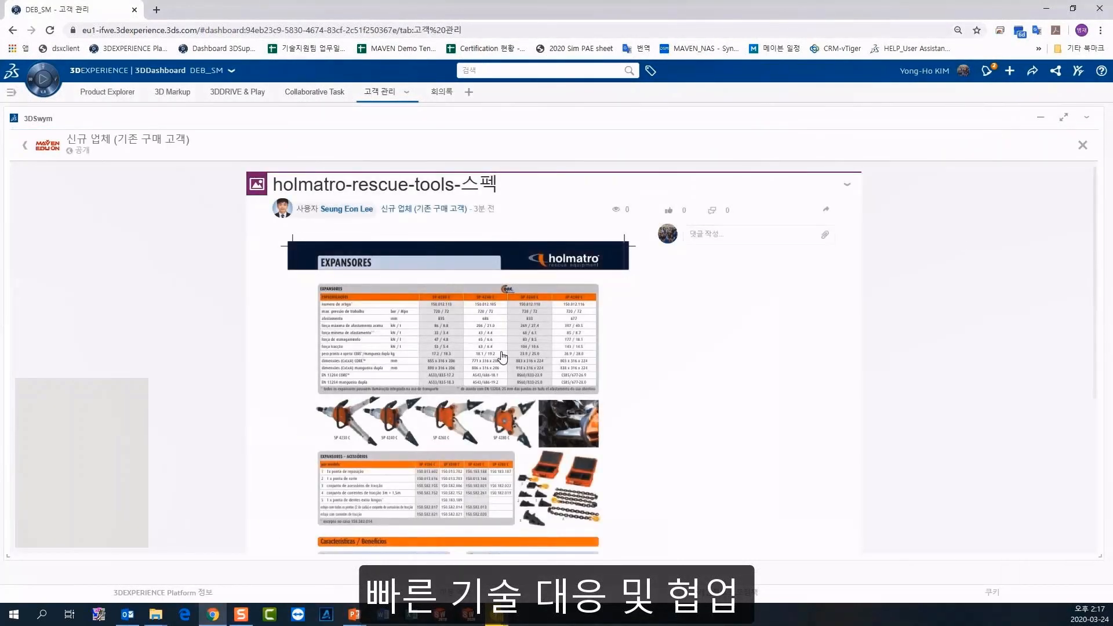
{"action": "scroll", "coordinate": [492, 413], "scroll_direction": "down", "scroll_amount": 5}
{"action": "scroll", "coordinate": [492, 413], "scroll_direction": "up", "scroll_amount": 5}
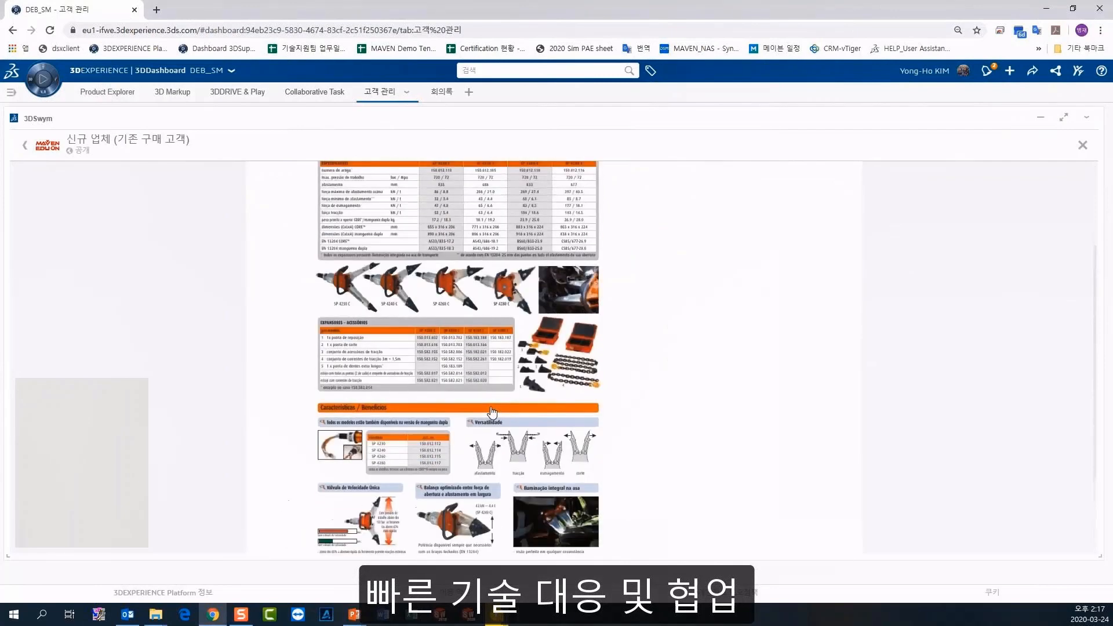
{"action": "left_click", "coordinate": [26, 146]}
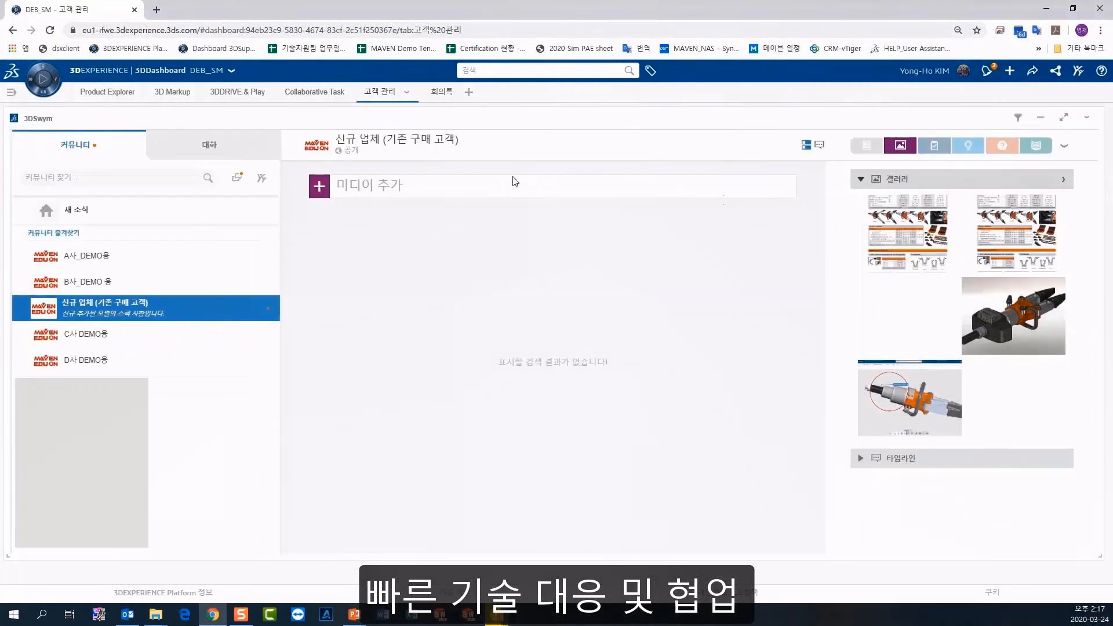
{"action": "left_click", "coordinate": [1016, 308]}
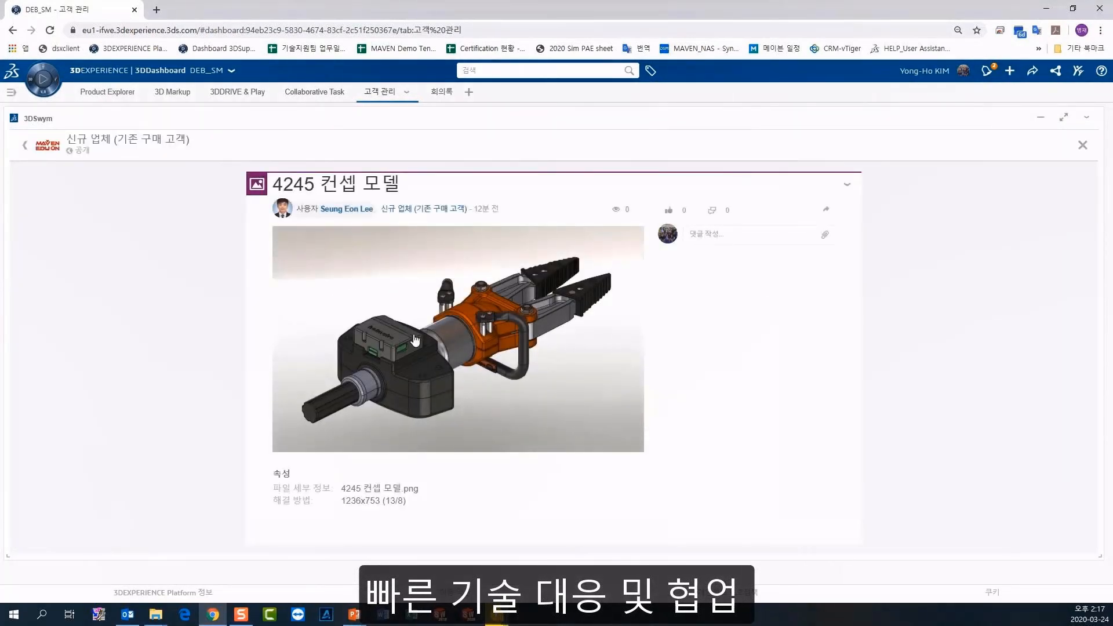
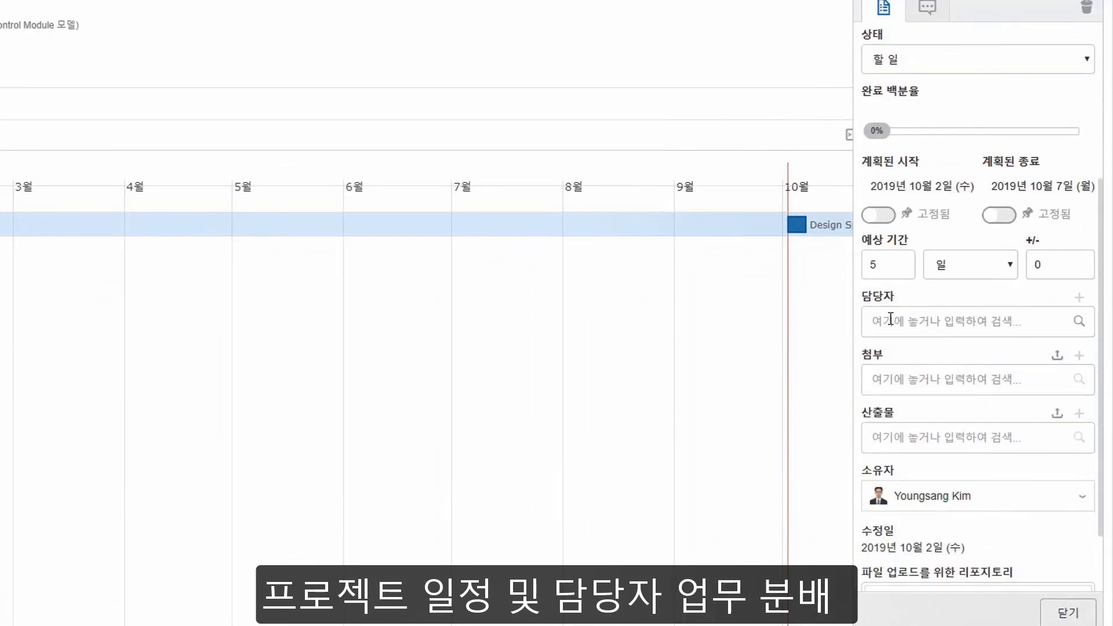
- Search for a colleague by name, assign them as 담당자 of the Design Spec. 결정 task, and save and close the task details
{"action": "type", "text": "lee"}
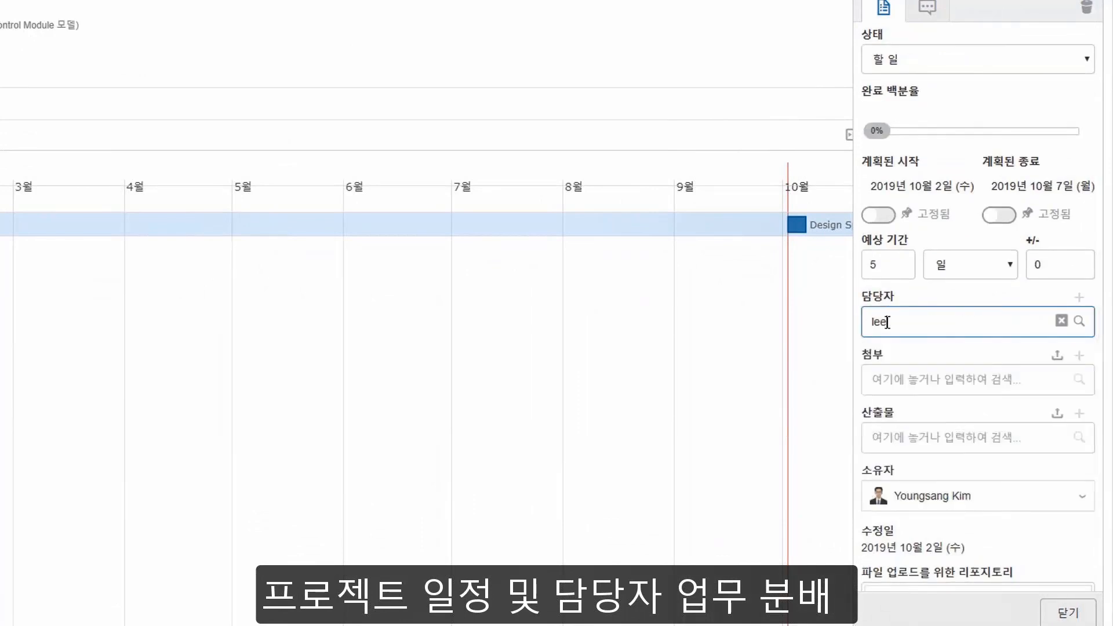
{"action": "type", "text": " seung"}
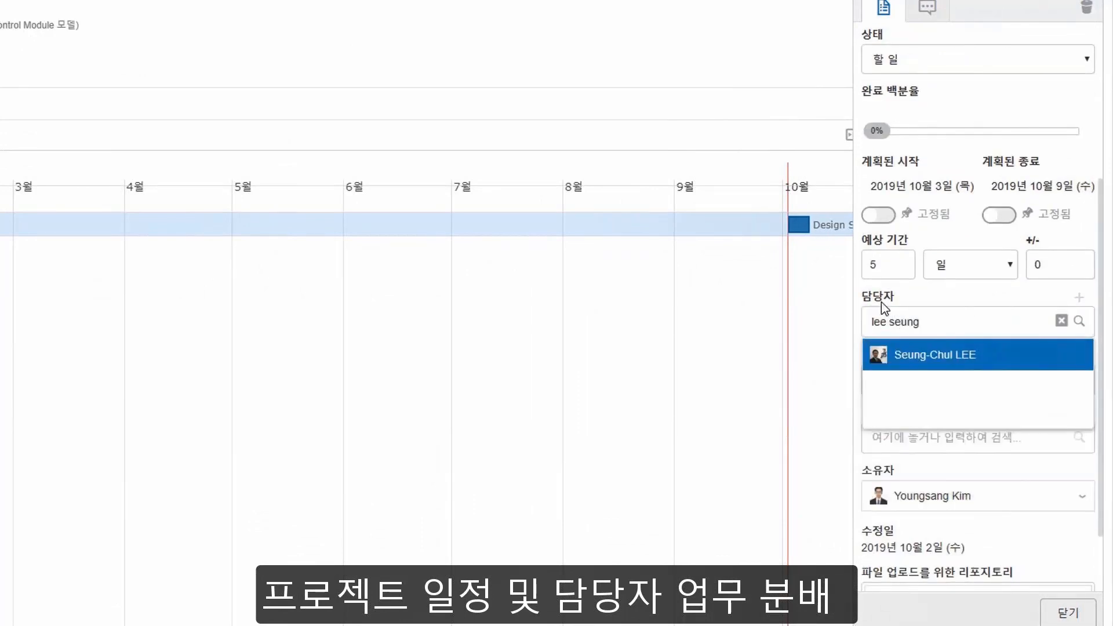
{"action": "left_click", "coordinate": [903, 352]}
{"action": "scroll", "coordinate": [937, 396], "scroll_direction": "down", "scroll_amount": 2}
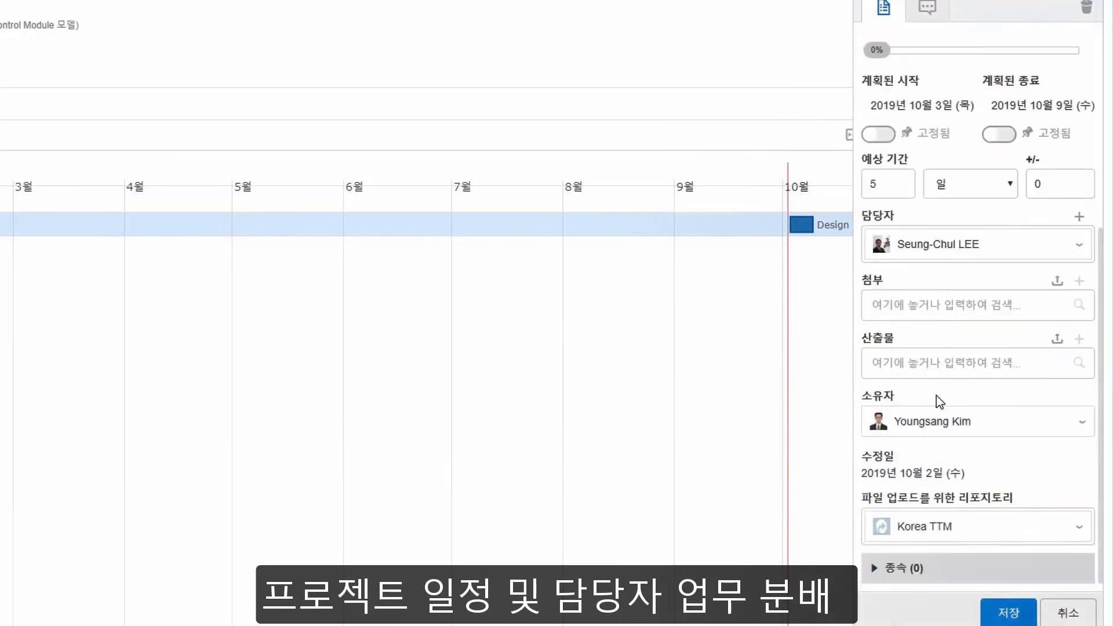
{"action": "left_click", "coordinate": [988, 614]}
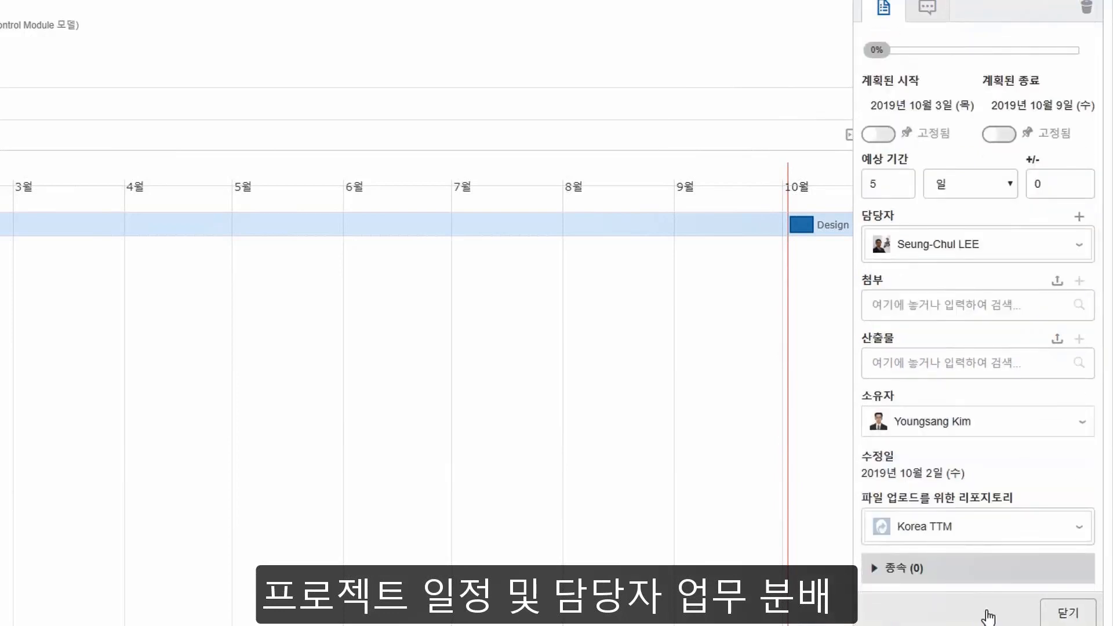
{"action": "left_click", "coordinate": [1069, 614]}
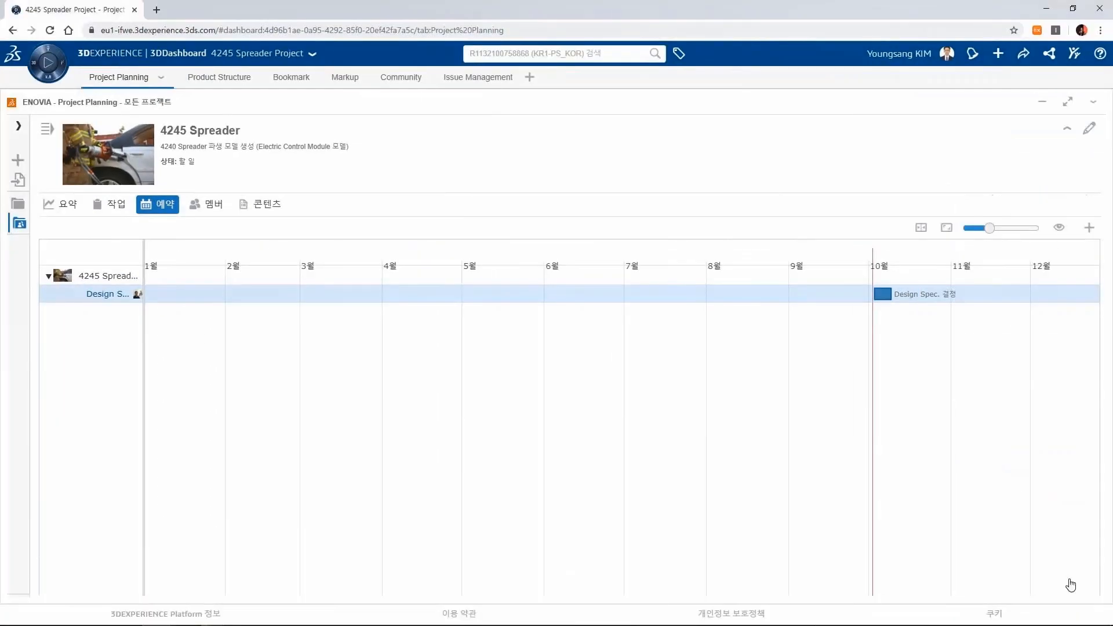
- Create a new task named "Concept Design 결정" with a 5-day duration in the 4245 Spreader schedule
{"action": "left_click", "coordinate": [1090, 229]}
{"action": "left_click", "coordinate": [1062, 320]}
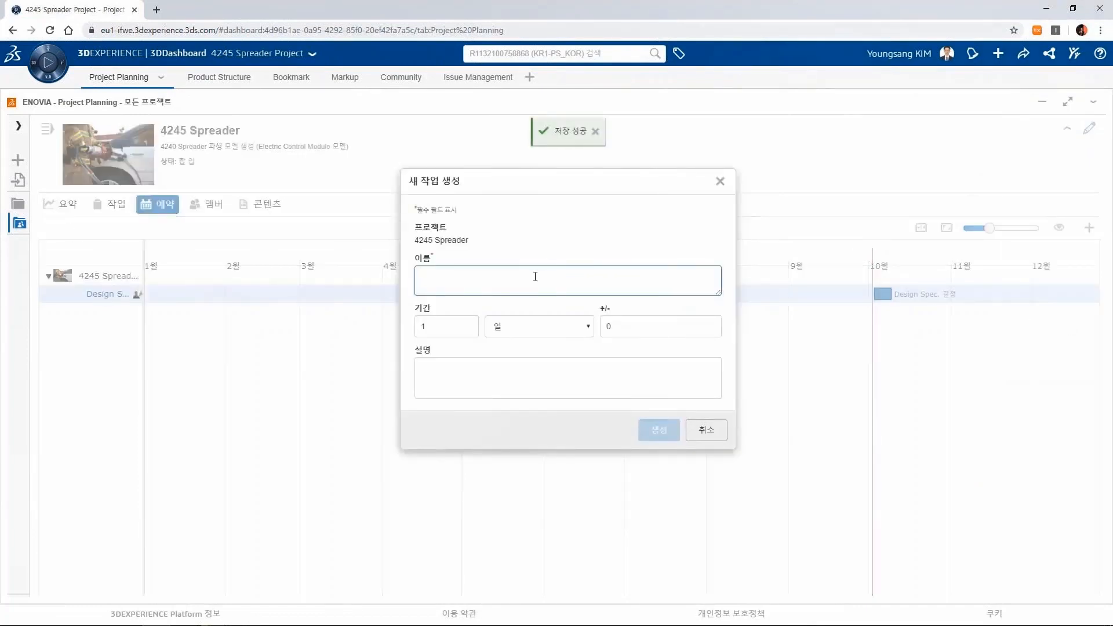
{"action": "type", "text": "Concept Design 결정"}
{"action": "key", "text": "Tab"}
{"action": "left_click", "coordinate": [462, 365]}
{"action": "left_click", "coordinate": [658, 429]}
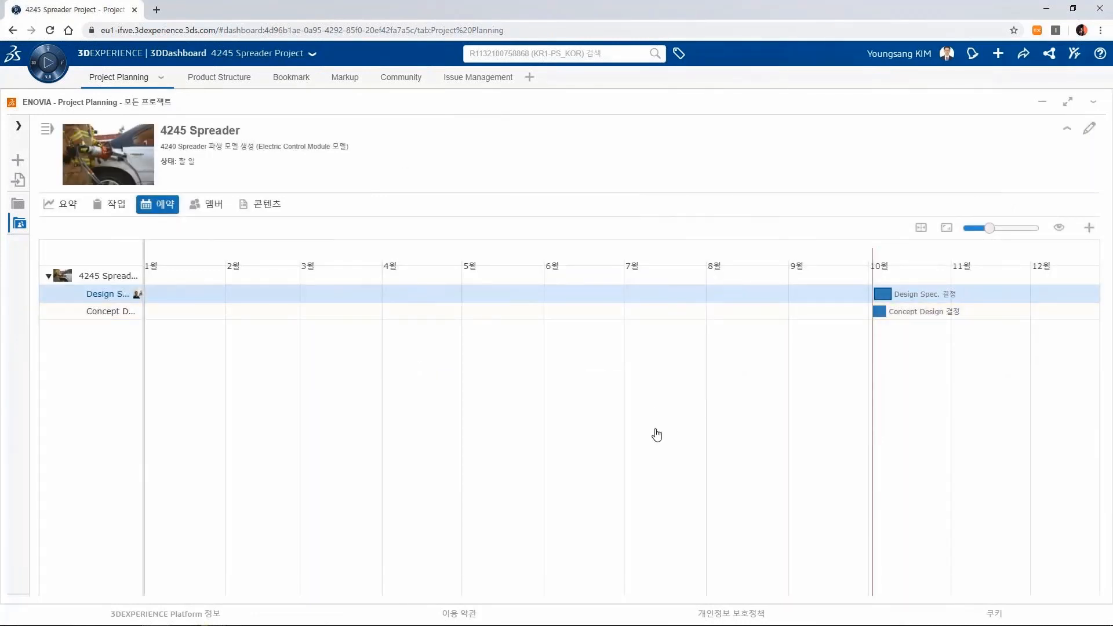
- Open the Concept Design 결정 task details, search colleagues by surname, and add one as the task's 담당자
{"action": "mouse_move", "coordinate": [879, 319]}
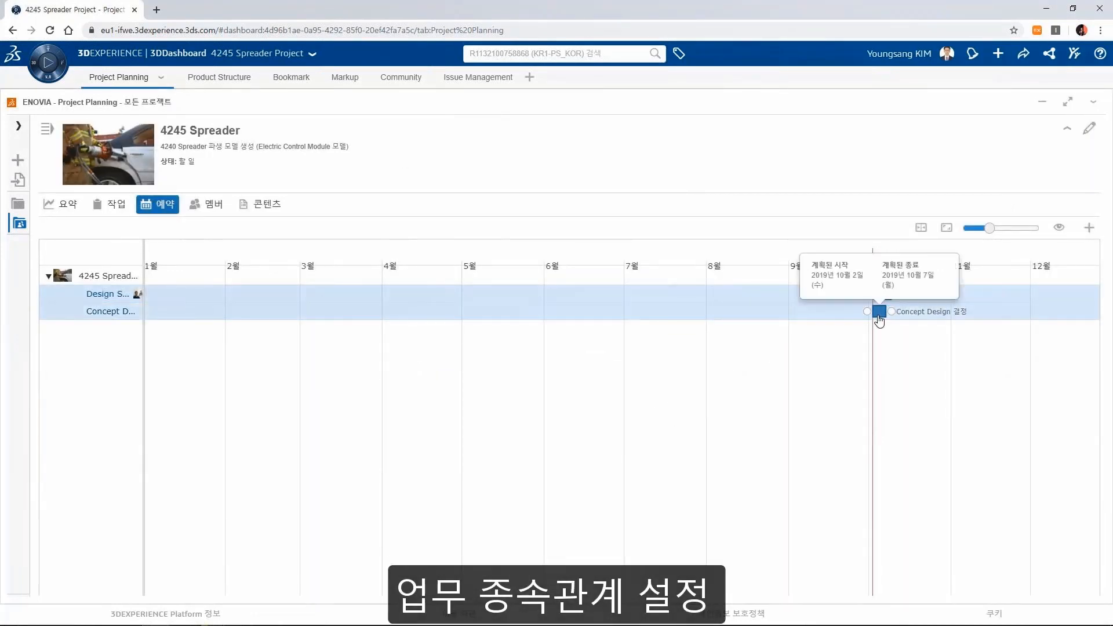
{"action": "left_click", "coordinate": [880, 315]}
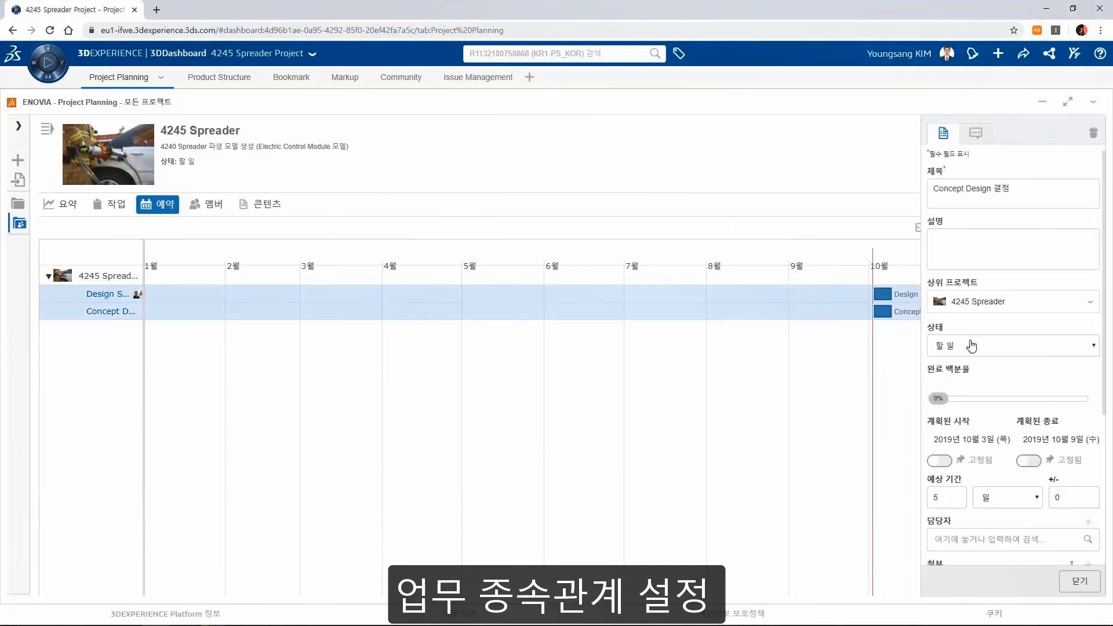
{"action": "scroll", "coordinate": [977, 359], "scroll_direction": "down", "scroll_amount": 3}
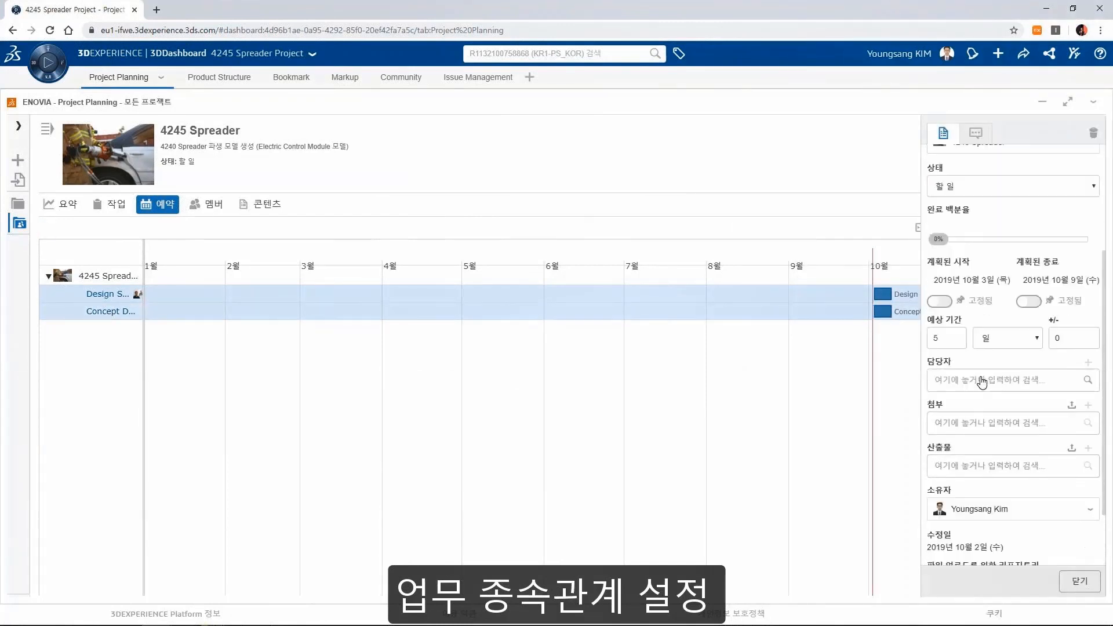
{"action": "scroll", "coordinate": [982, 382], "scroll_direction": "down", "scroll_amount": 1}
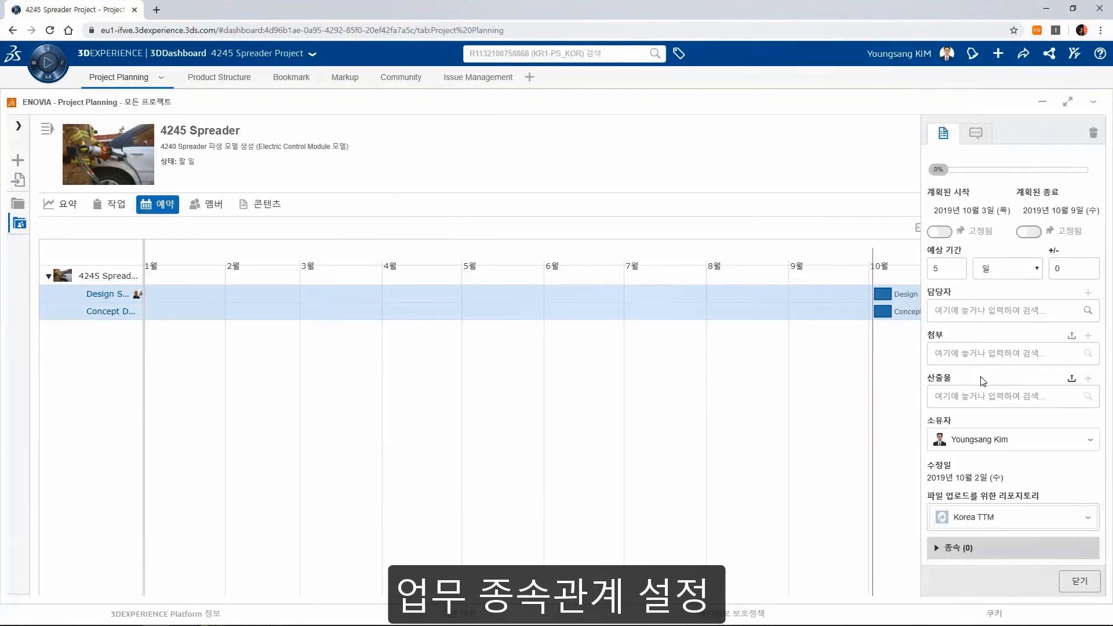
{"action": "left_click", "coordinate": [963, 313]}
{"action": "type", "text": "lee"}
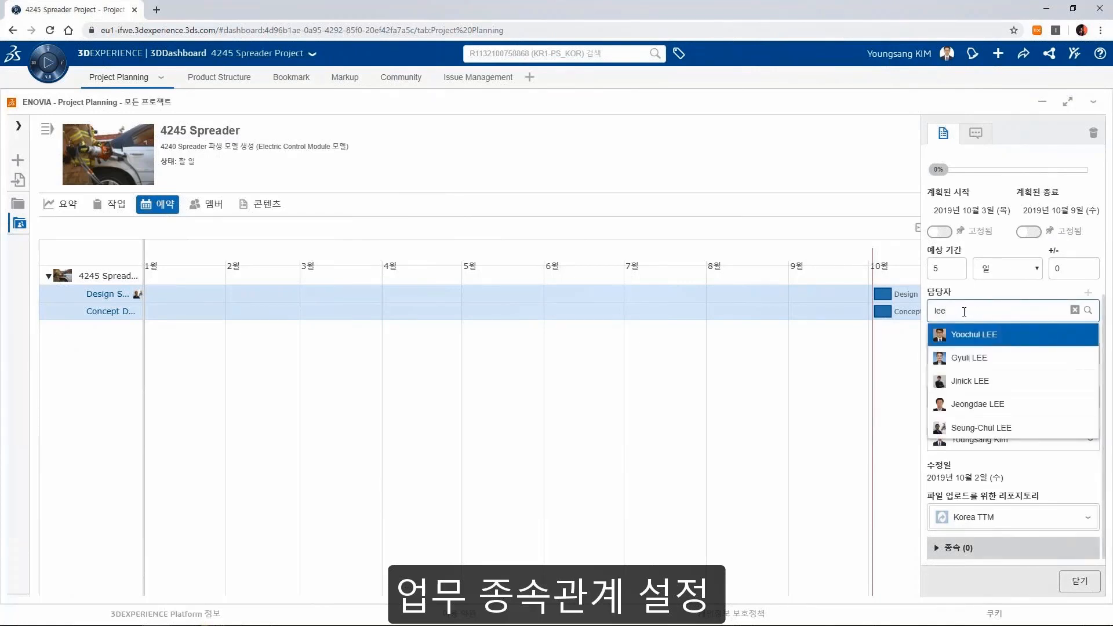
{"action": "left_click", "coordinate": [981, 427]}
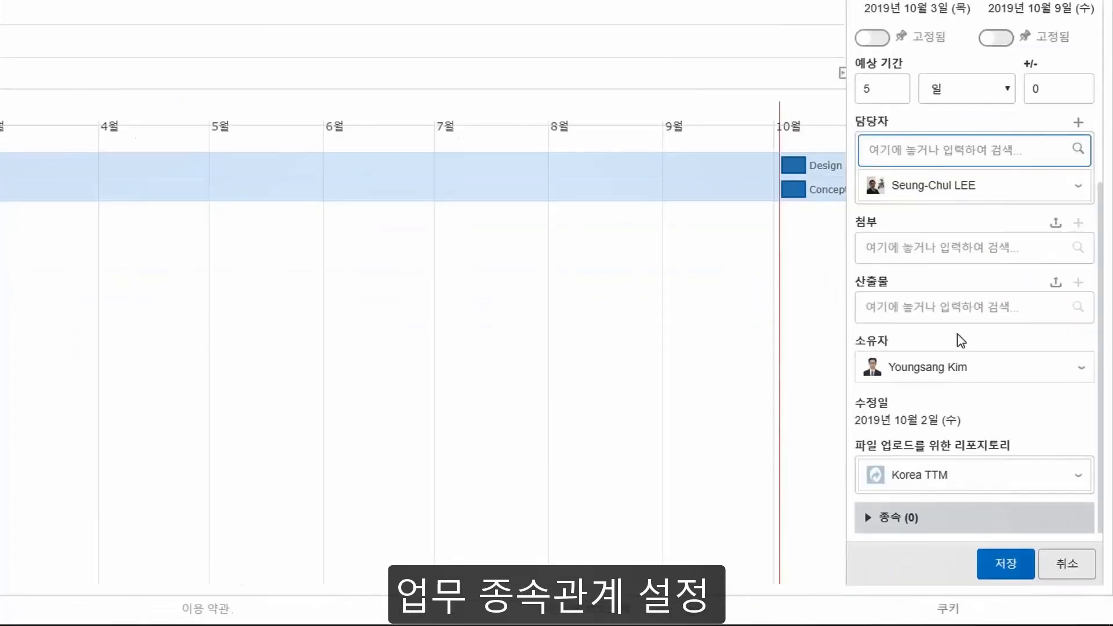
- Make Concept Design 결정 dependent on Design Spec. 결정, save and close the task details, and widen the schedule's task name column
{"action": "left_click", "coordinate": [943, 577]}
{"action": "left_click", "coordinate": [840, 414]}
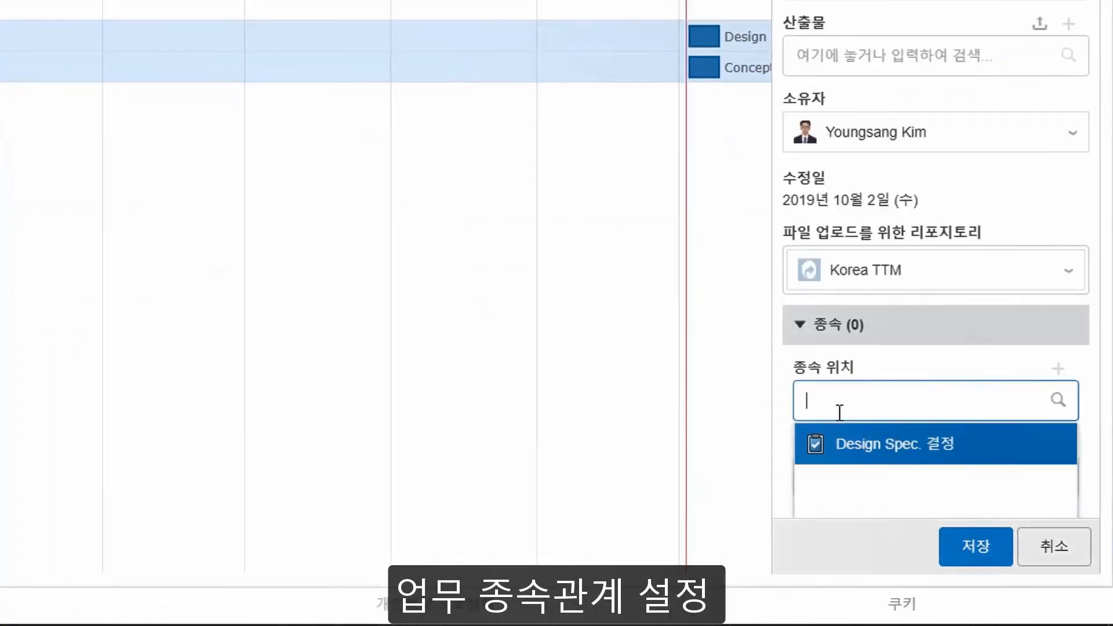
{"action": "left_click", "coordinate": [864, 450]}
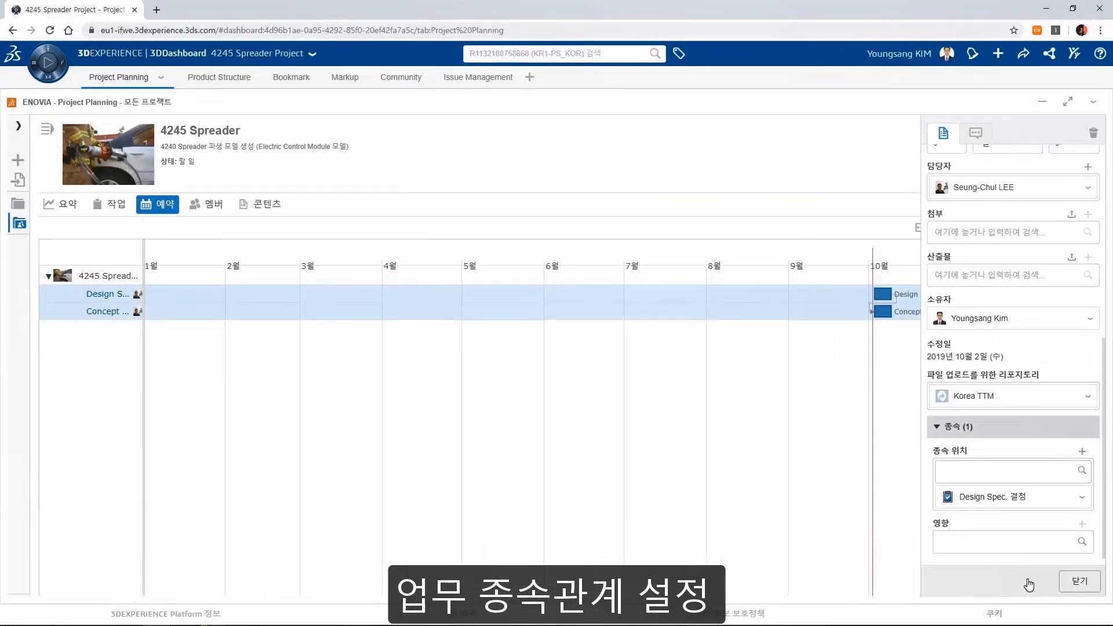
{"action": "left_click", "coordinate": [976, 547]}
{"action": "left_click", "coordinate": [1073, 584]}
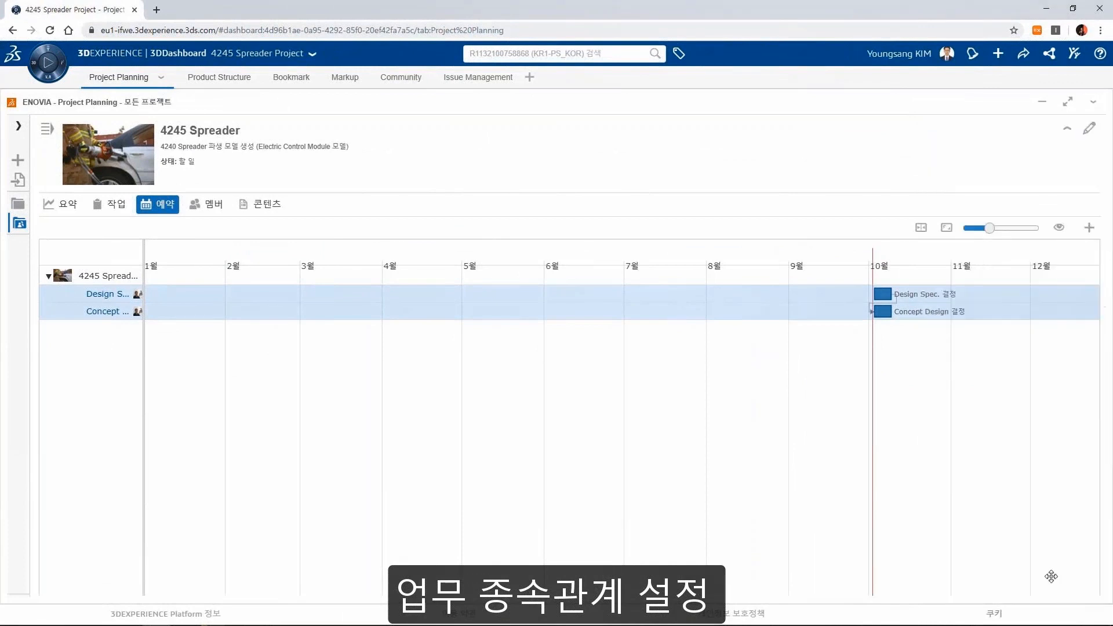
{"action": "left_click", "coordinate": [947, 229]}
{"action": "left_click_drag", "start_coordinate": [141, 259], "coordinate": [221, 259]}
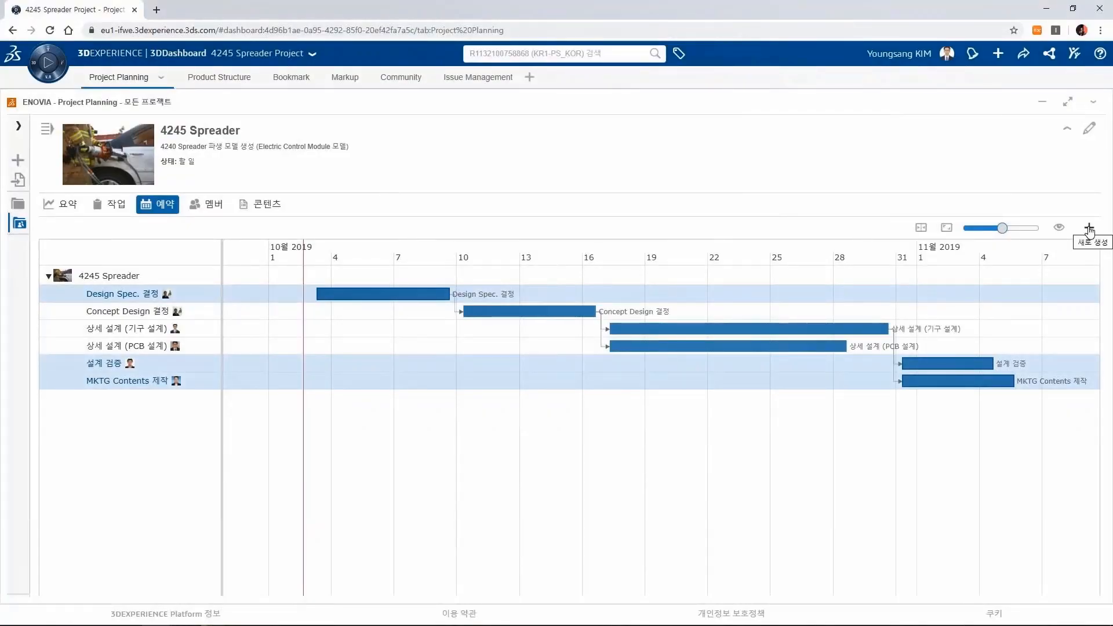
- Create a milestone named "Design Review" in the 4245 Spreader project with the suggested date 2019년 10월 14일
{"action": "left_click", "coordinate": [1088, 231]}
{"action": "left_click", "coordinate": [1058, 299]}
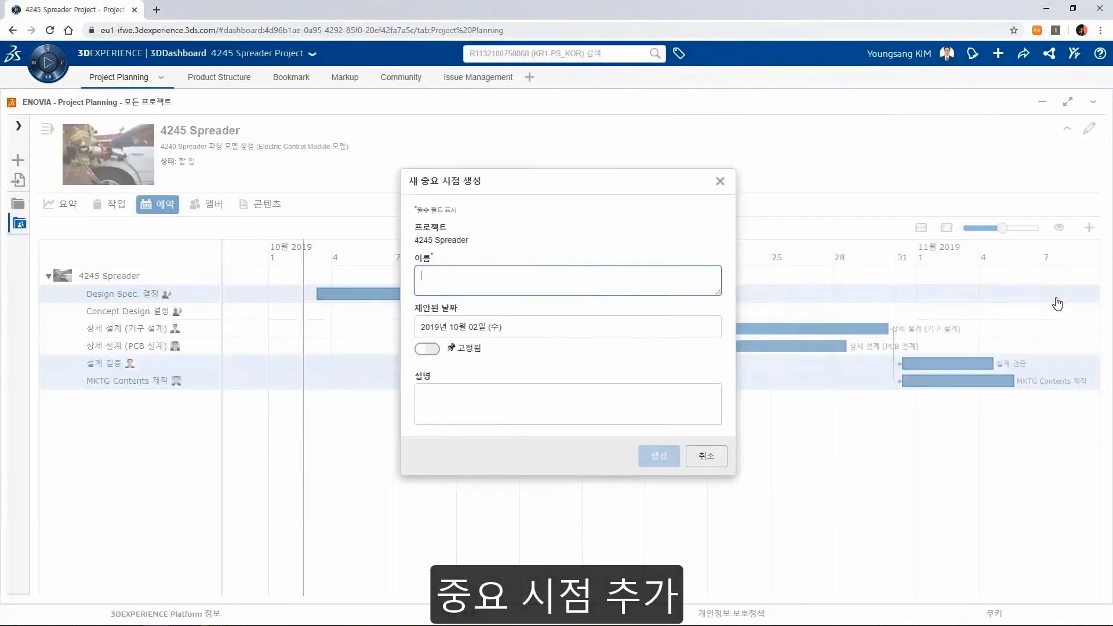
{"action": "type", "text": "Design Review"}
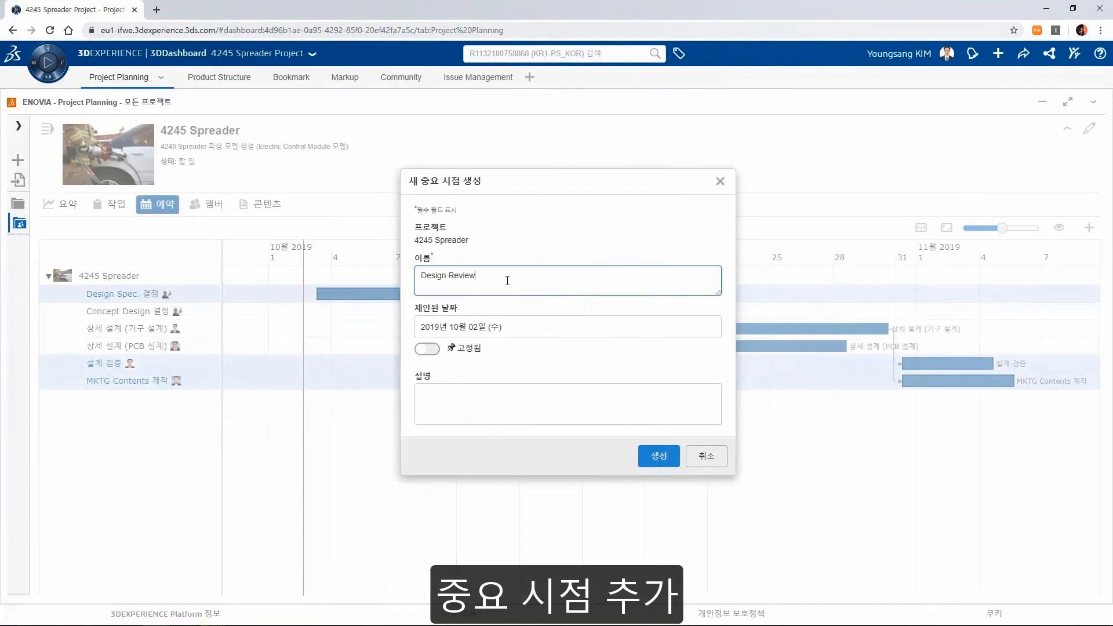
{"action": "left_click", "coordinate": [515, 325]}
{"action": "left_click", "coordinate": [465, 413]}
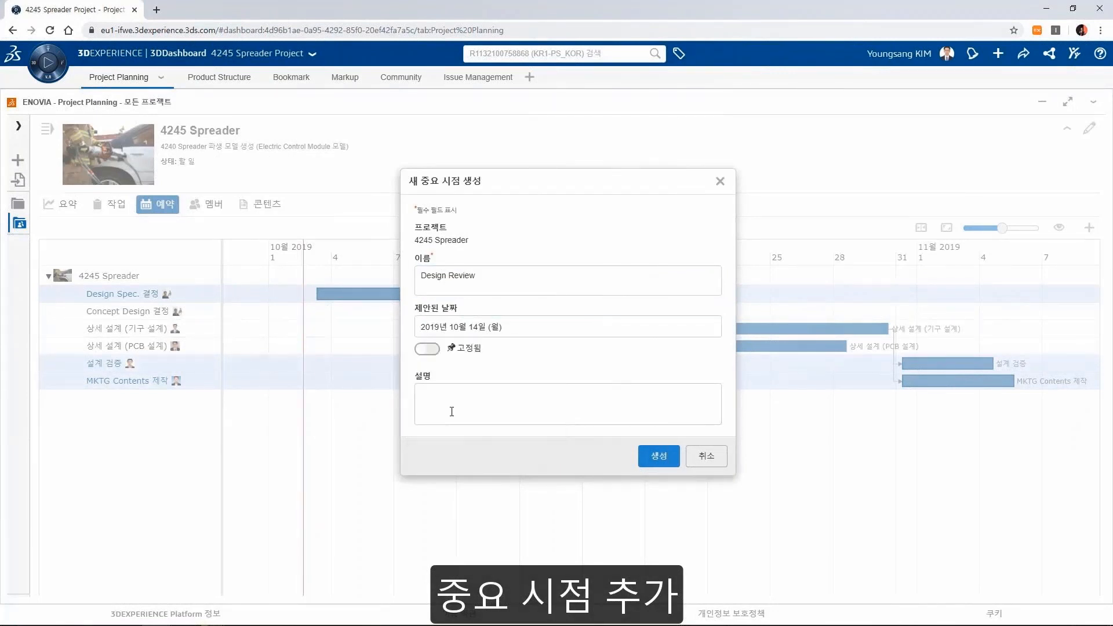
{"action": "left_click", "coordinate": [655, 454]}
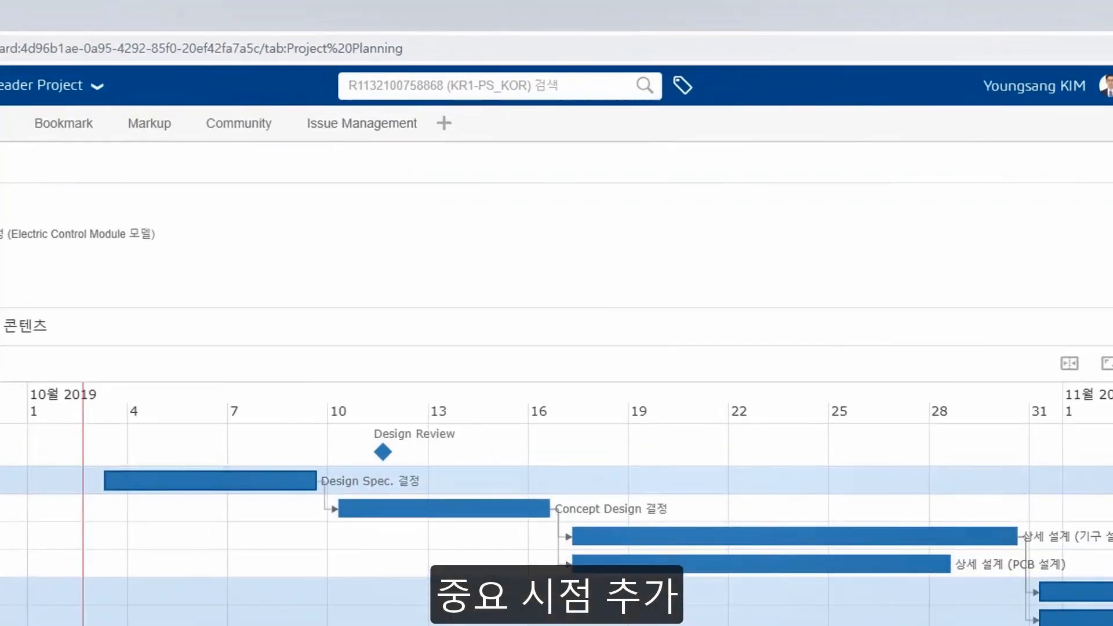
- Link the end of the Concept Design 결정 task to the Design Review milestone as a dependency
{"action": "mouse_move", "coordinate": [387, 456]}
{"action": "mouse_move", "coordinate": [548, 506]}
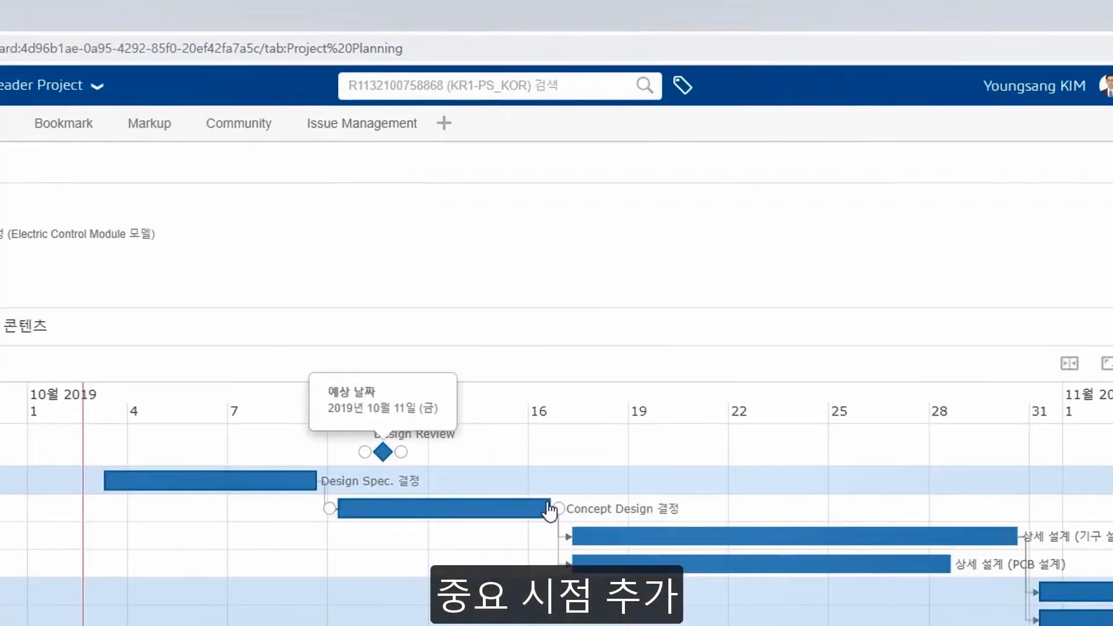
{"action": "left_click_drag", "start_coordinate": [558, 510], "coordinate": [370, 456]}
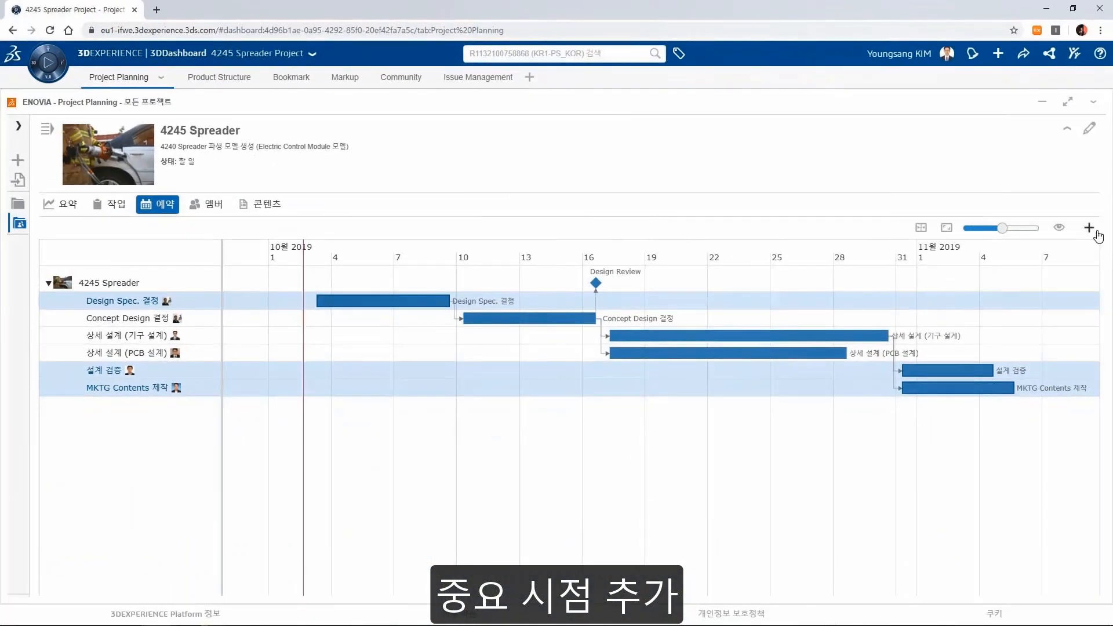
- Start adding another milestone, and examine the 4245 Spreader project's members and attached content
{"action": "left_click", "coordinate": [1089, 228]}
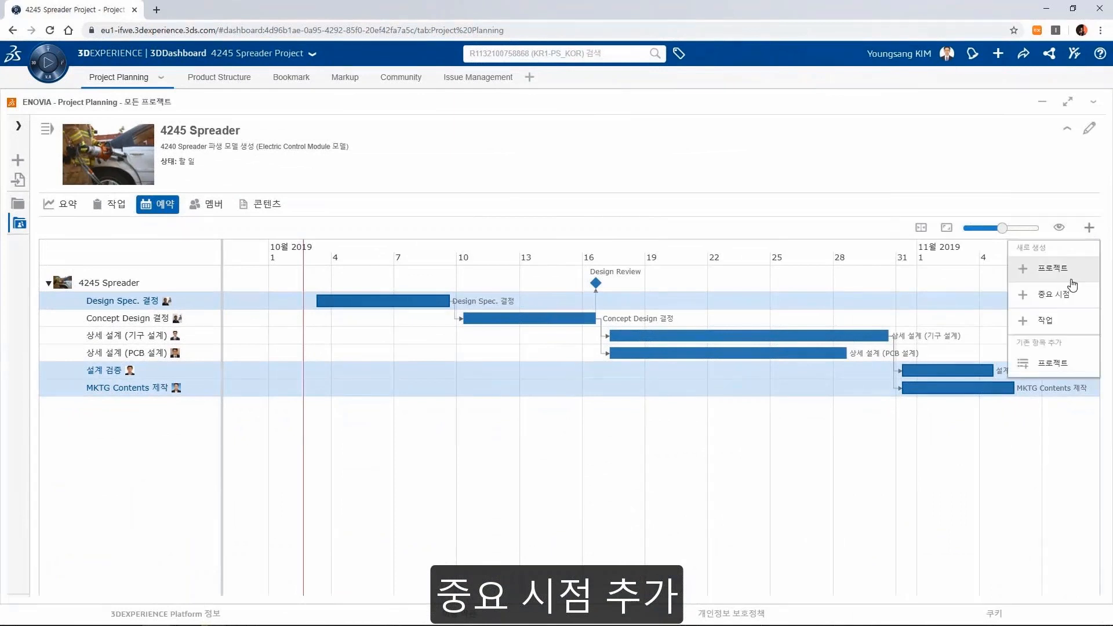
{"action": "left_click", "coordinate": [1043, 296]}
{"action": "left_click", "coordinate": [206, 204]}
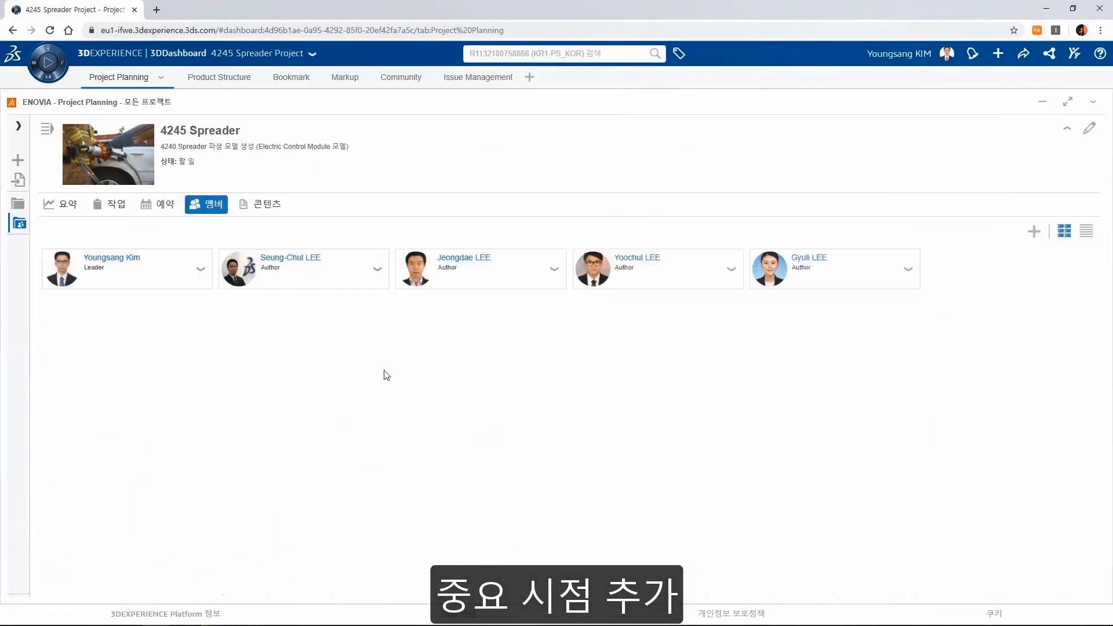
{"action": "left_click", "coordinate": [257, 205]}
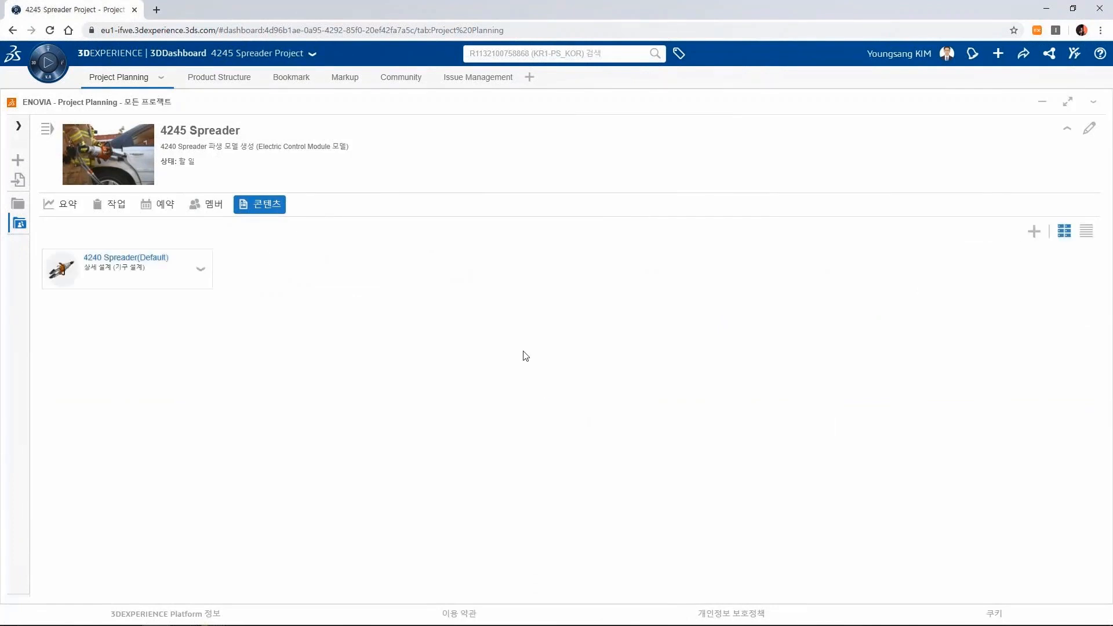
- Create a new bookmark folder under 북마크 and name it "4245 spreader"
{"action": "left_click", "coordinate": [276, 84]}
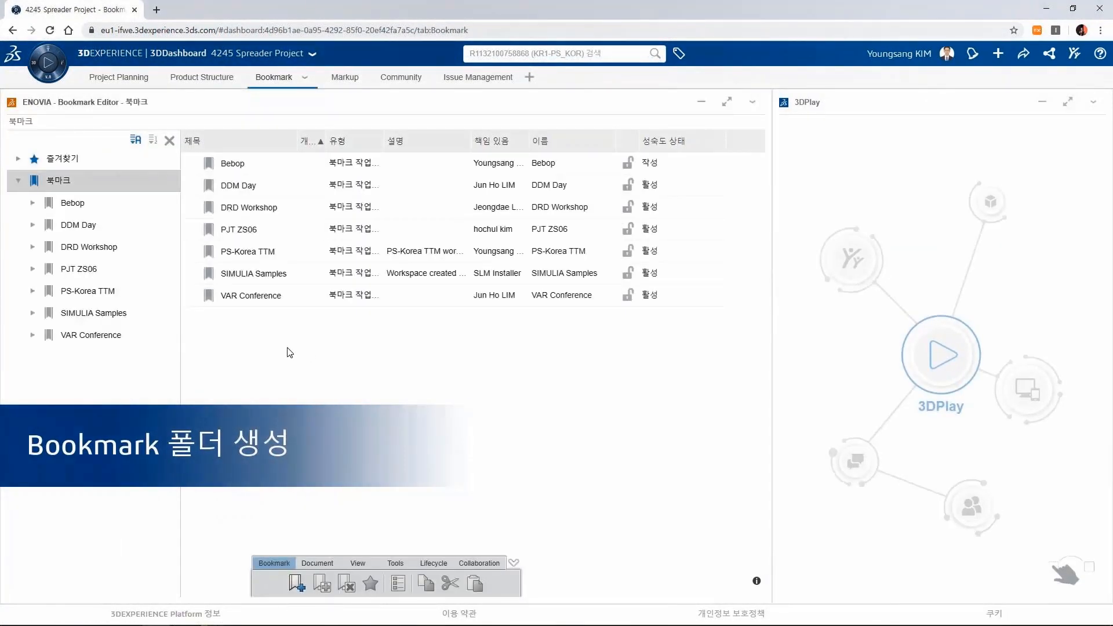
{"action": "left_click", "coordinate": [294, 584]}
{"action": "double_click", "coordinate": [251, 163]}
{"action": "type", "text": "4245 spreade"}
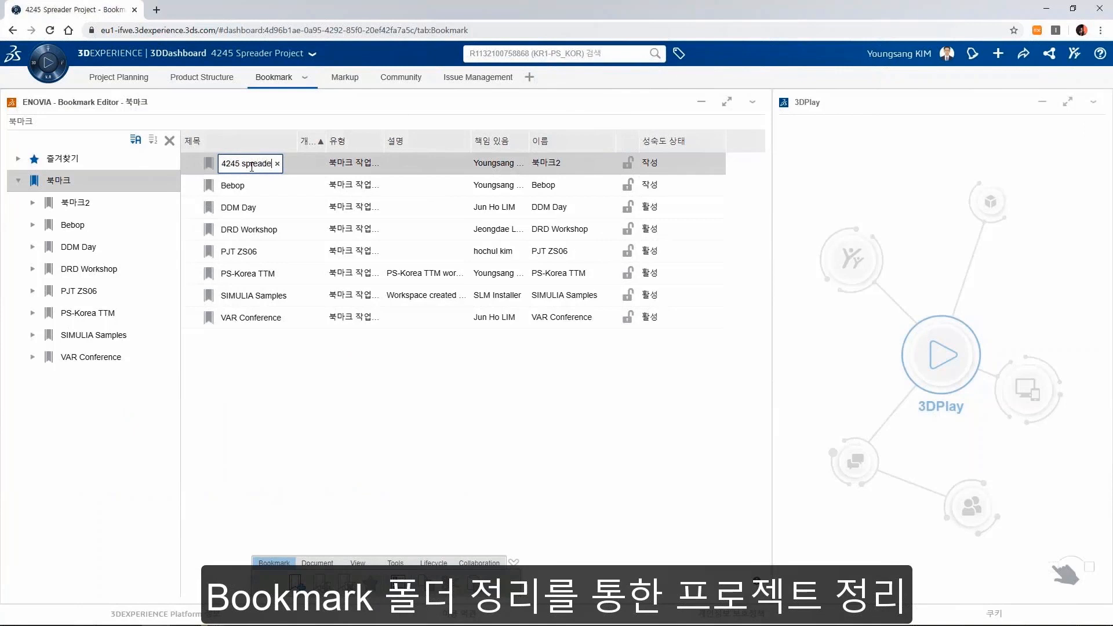
{"action": "type", "text": "r"}
{"action": "key", "text": "Return"}
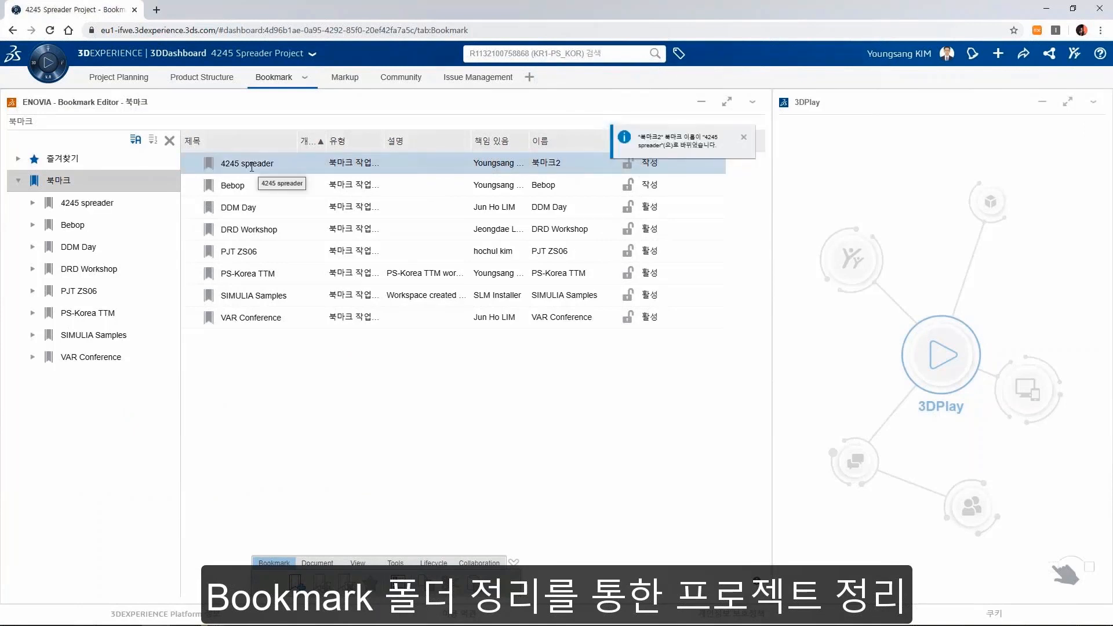
- Create a sub-bookmark named "3D Data" inside the 4245 spreader bookmark folder
{"action": "double_click", "coordinate": [252, 165]}
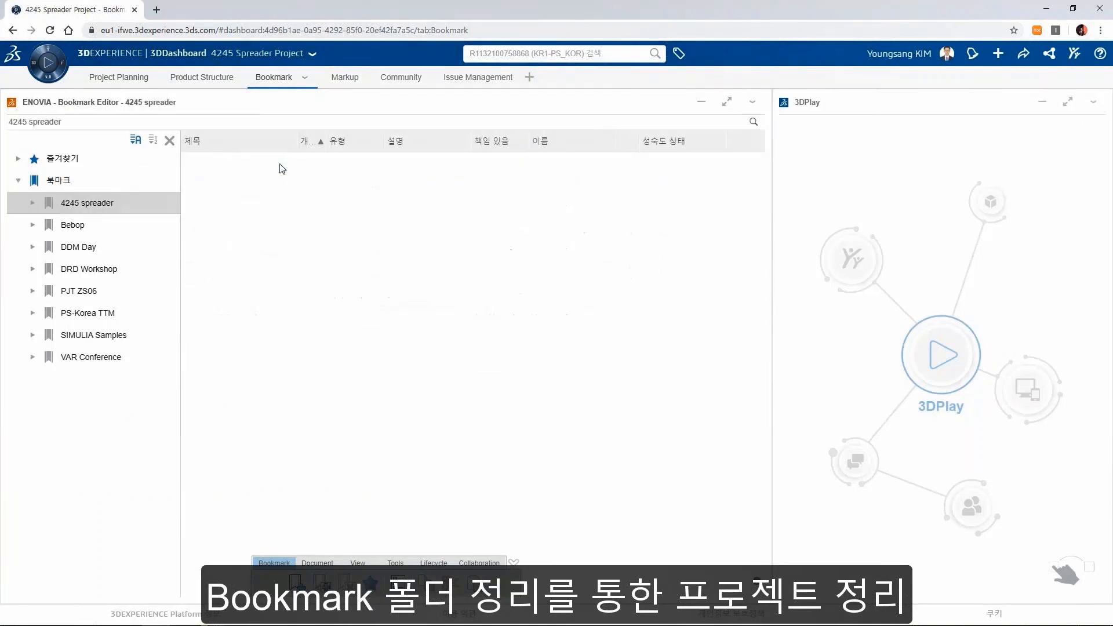
{"action": "left_click", "coordinate": [296, 581]}
{"action": "key", "text": "F2"}
{"action": "type", "text": "3D Data"}
{"action": "key", "text": "Return"}
{"action": "left_click", "coordinate": [363, 206]}
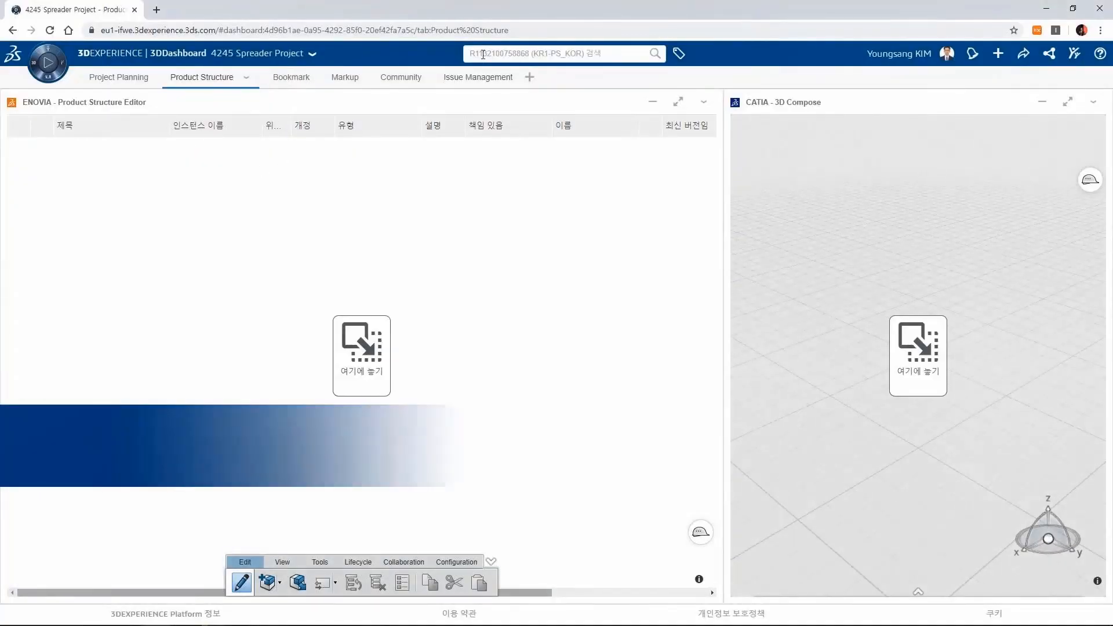
- Search for "4240" and load the 4240 Spreader(Default) product into the product structure editor
{"action": "left_click", "coordinate": [479, 54]}
{"action": "left_click", "coordinate": [493, 74]}
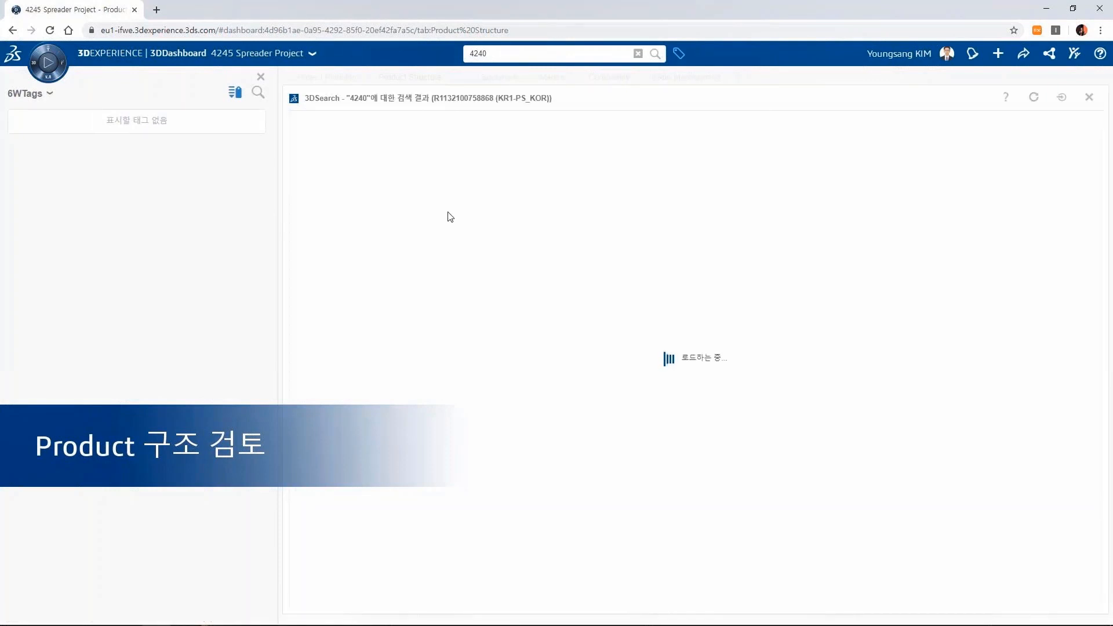
{"action": "left_click_drag", "start_coordinate": [448, 217], "coordinate": [352, 354]}
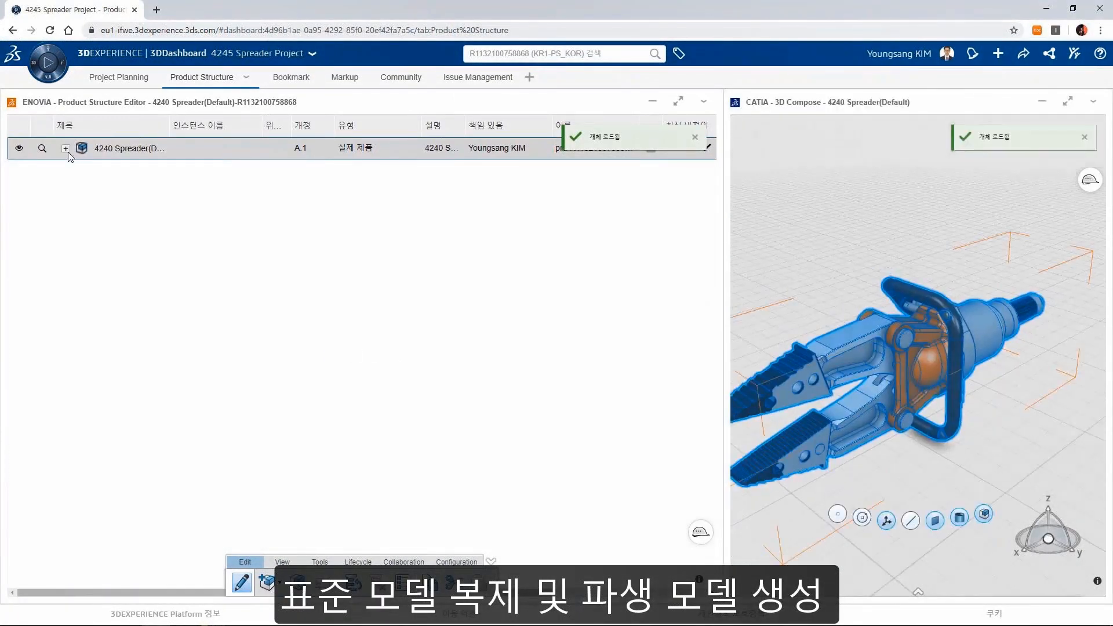
- Expand the 4240 Spreader(Default) structure and highlight the Arm Pivot Pin and Hydraulic Controls Assembly in the 3D model
{"action": "left_click", "coordinate": [66, 149]}
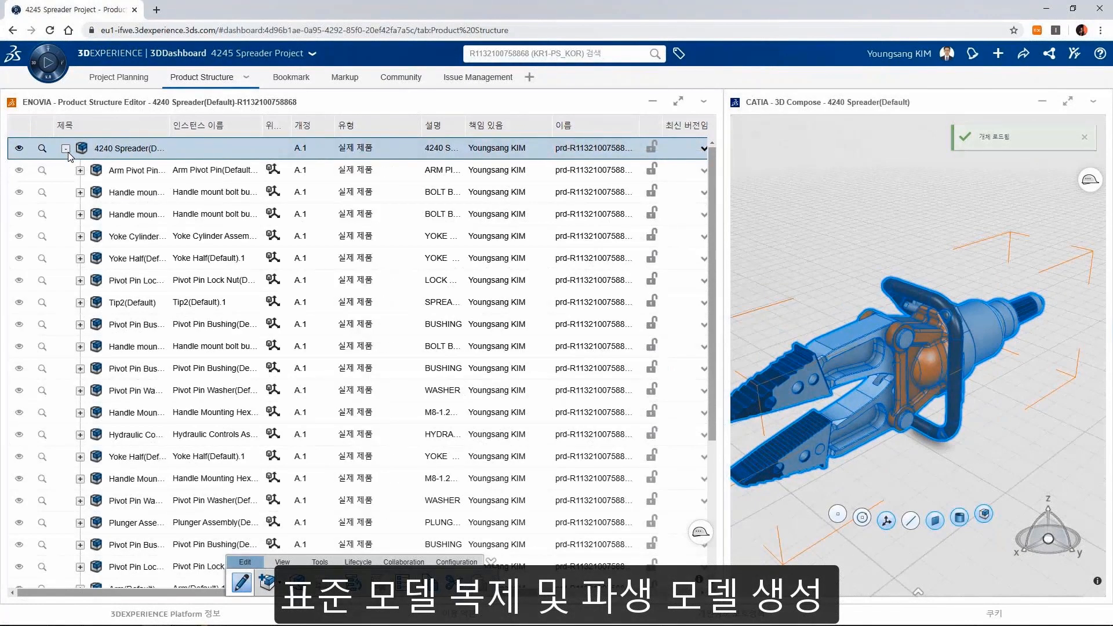
{"action": "left_click", "coordinate": [125, 172]}
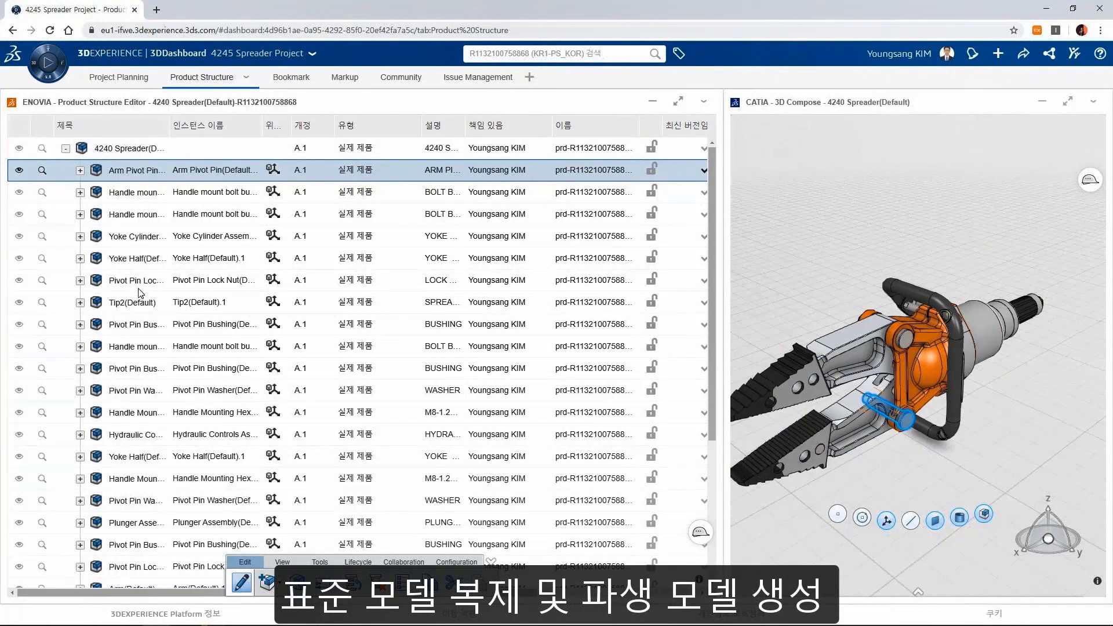
{"action": "scroll", "coordinate": [140, 293], "scroll_direction": "down", "scroll_amount": 3}
{"action": "left_click", "coordinate": [128, 351]}
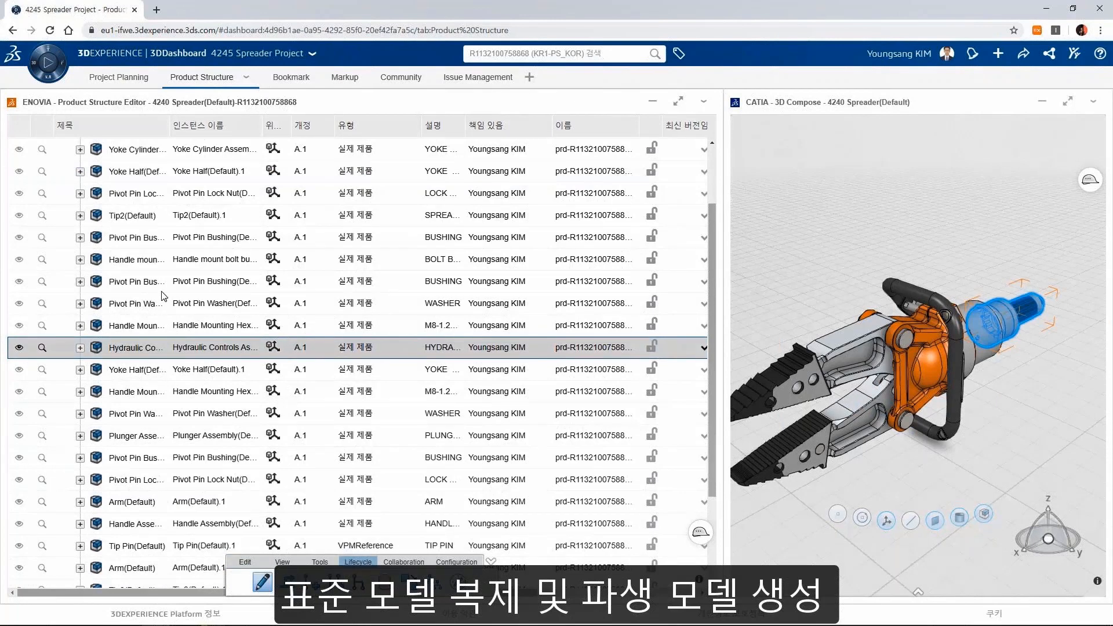
{"action": "scroll", "coordinate": [163, 297], "scroll_direction": "up", "scroll_amount": 3}
- Start an advanced duplication of the whole 4240 Spreader(Default) and replace "4240" with "4245" in the root product's new title
{"action": "left_click", "coordinate": [133, 155]}
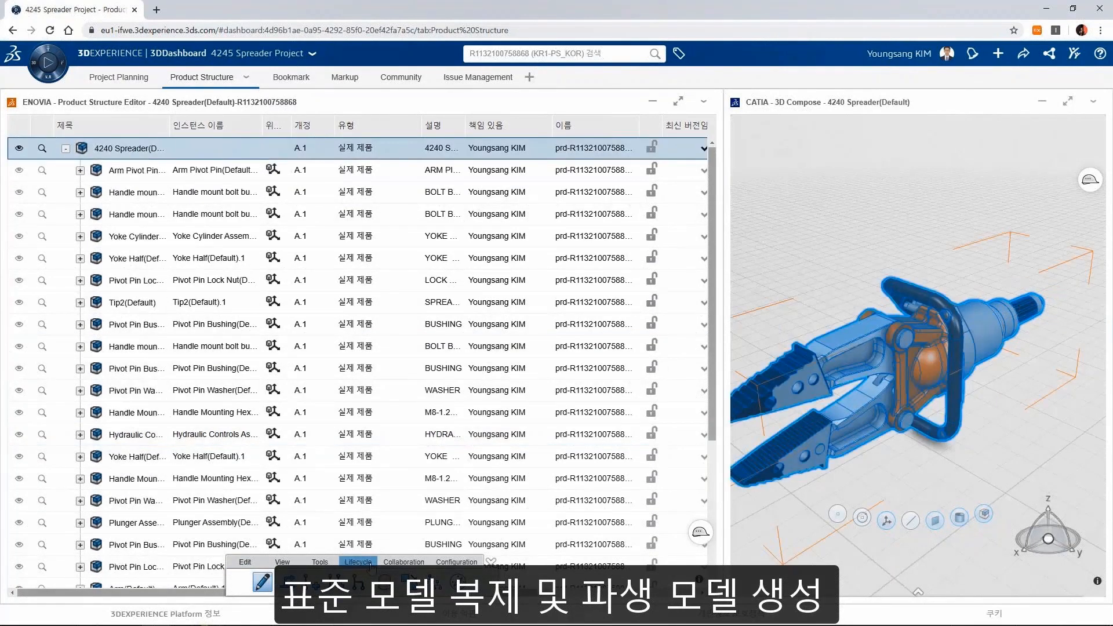
{"action": "left_click", "coordinate": [408, 582]}
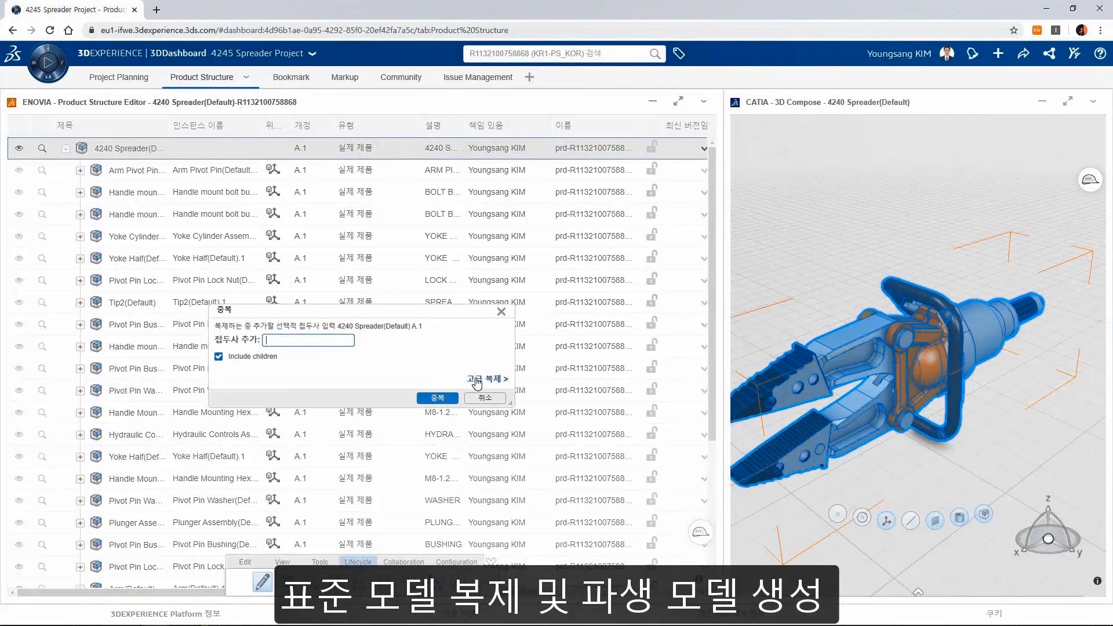
{"action": "left_click", "coordinate": [475, 381]}
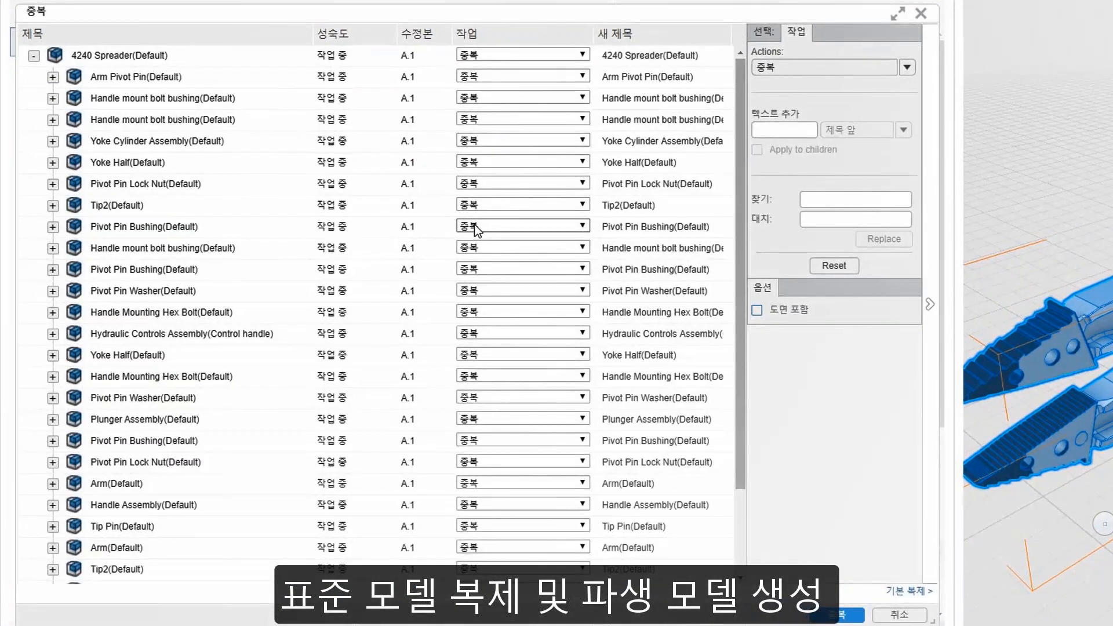
{"action": "left_click", "coordinate": [640, 74]}
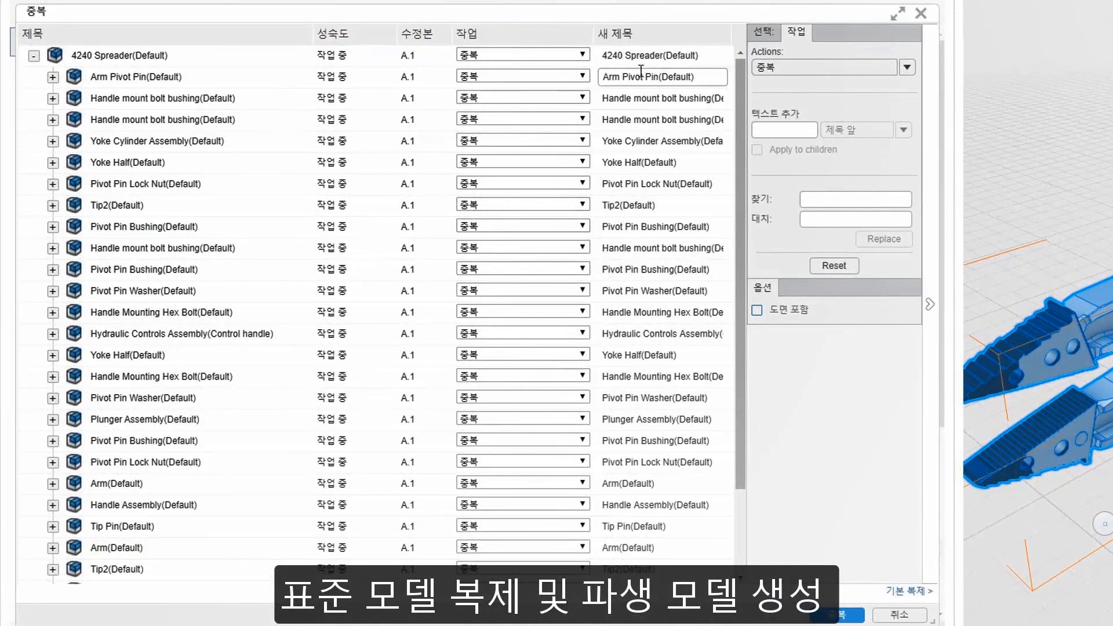
{"action": "left_click", "coordinate": [640, 55]}
{"action": "left_click", "coordinate": [821, 199]}
{"action": "type", "text": "4240"}
{"action": "key", "text": "Tab"}
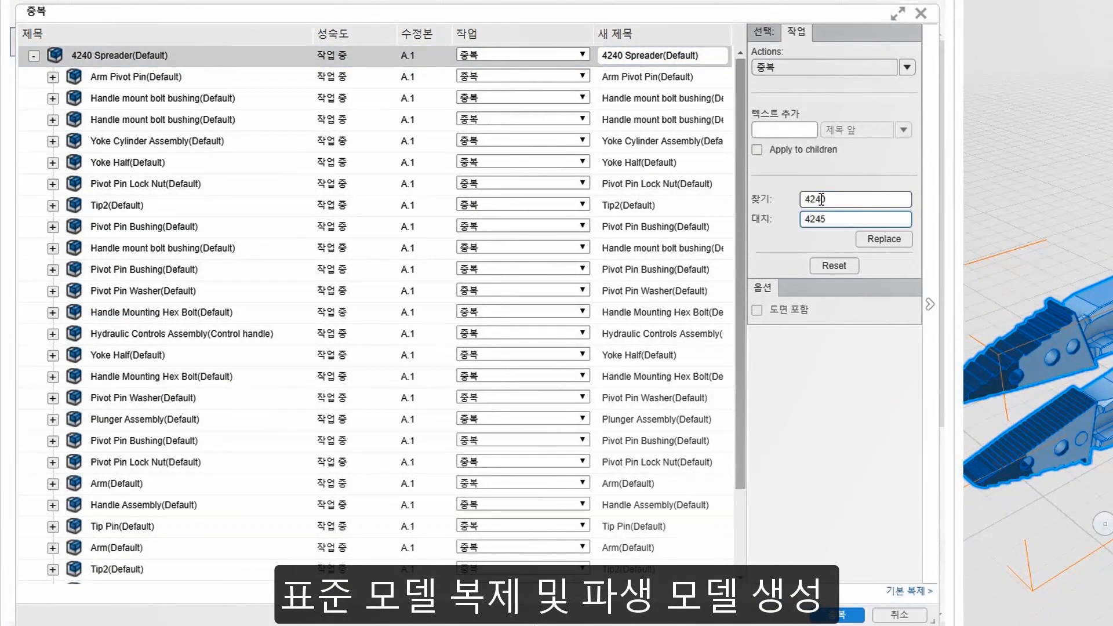
- Set the duplication action of all child components, from the first Arm Pivot Pin to the last Handle Mounting Hex Bolt, to 재사용 (reuse)
{"action": "left_click", "coordinate": [145, 78]}
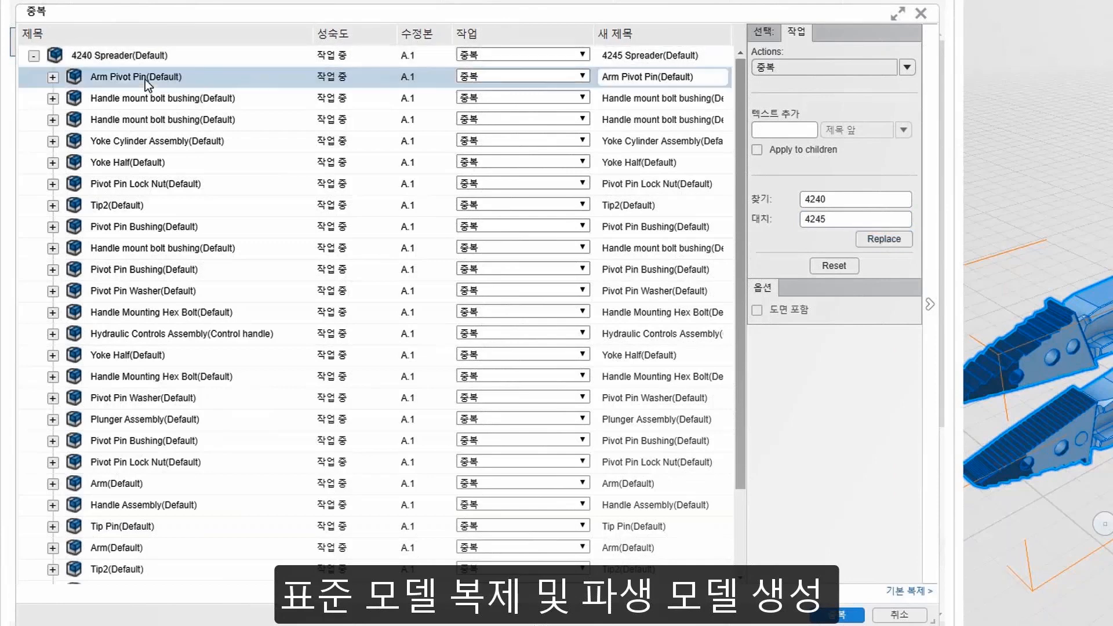
{"action": "scroll", "coordinate": [122, 545], "scroll_direction": "down", "scroll_amount": 2}
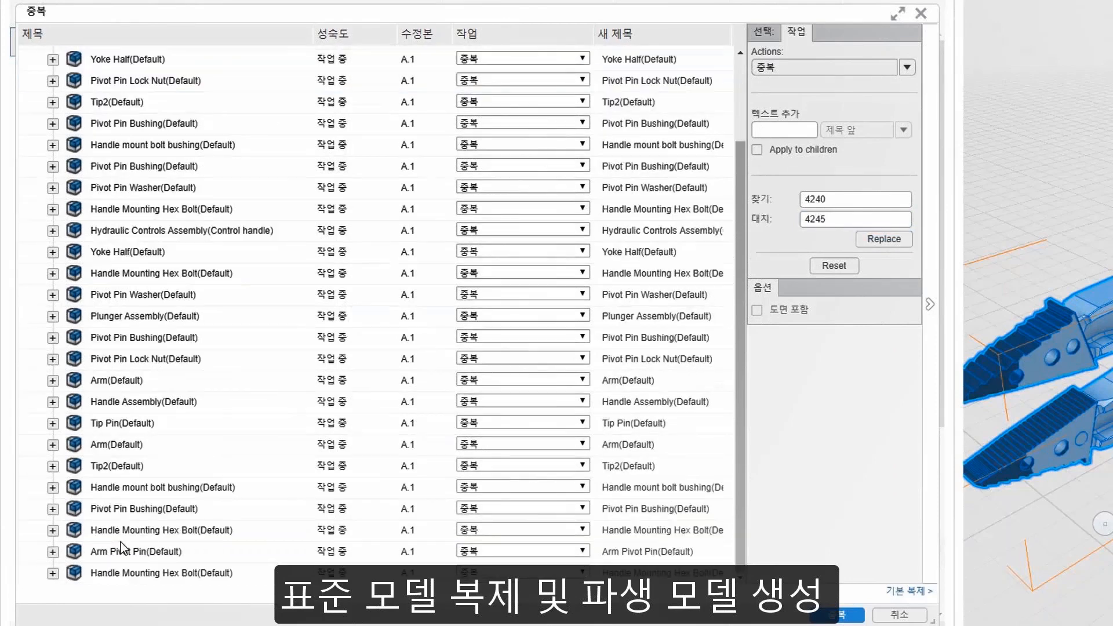
{"action": "left_click", "coordinate": [124, 574], "text": "shift"}
{"action": "left_click", "coordinate": [907, 67]}
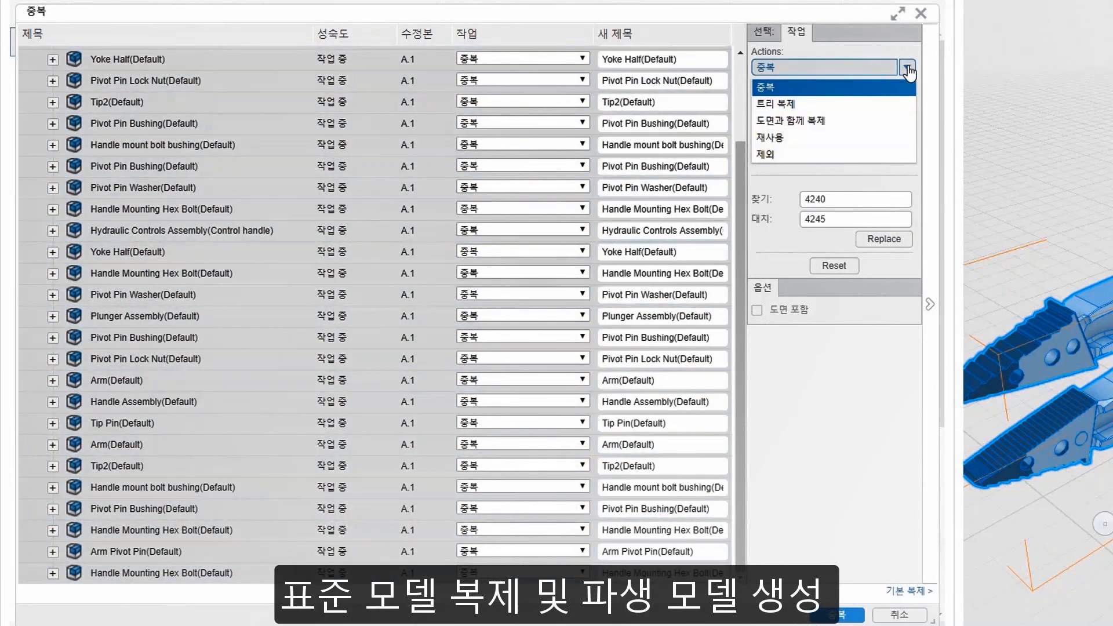
{"action": "left_click", "coordinate": [841, 137]}
{"action": "left_click_drag", "start_coordinate": [736, 159], "coordinate": [747, 63]}
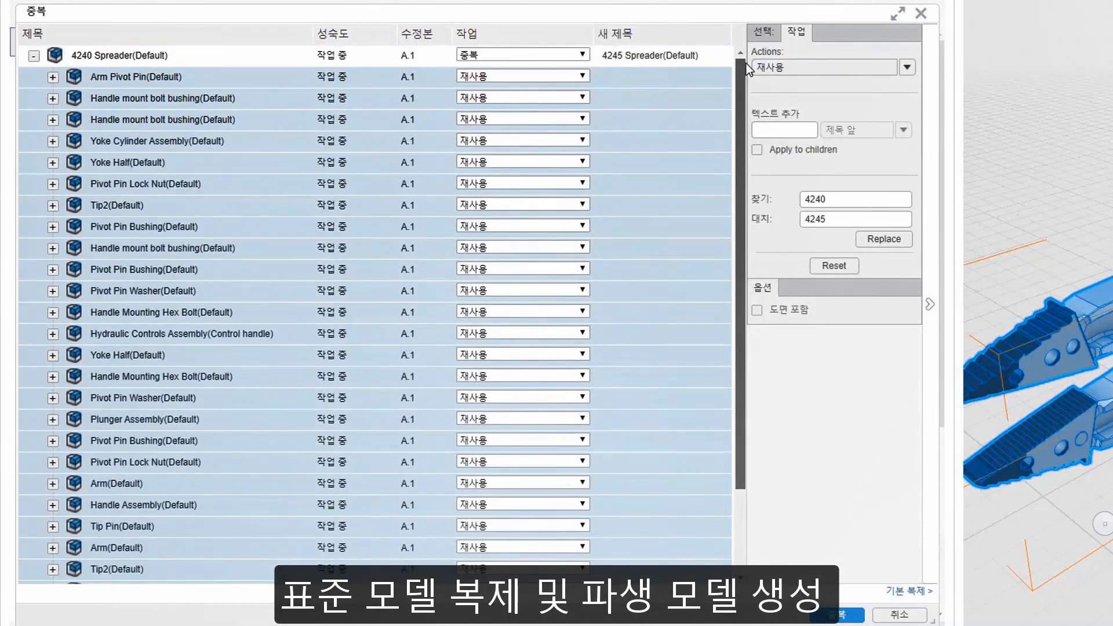
- Set the Hydraulic Controls Assembly's action to 제외 (exclude) and run the duplication
{"action": "left_click", "coordinate": [110, 333]}
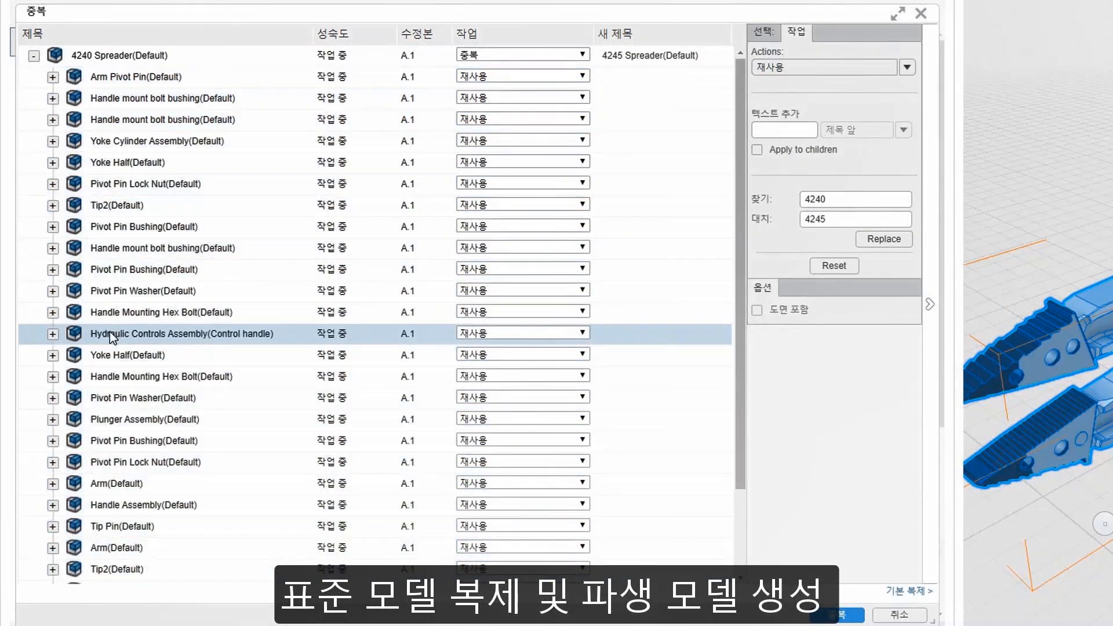
{"action": "left_click", "coordinate": [581, 333]}
{"action": "left_click", "coordinate": [551, 368]}
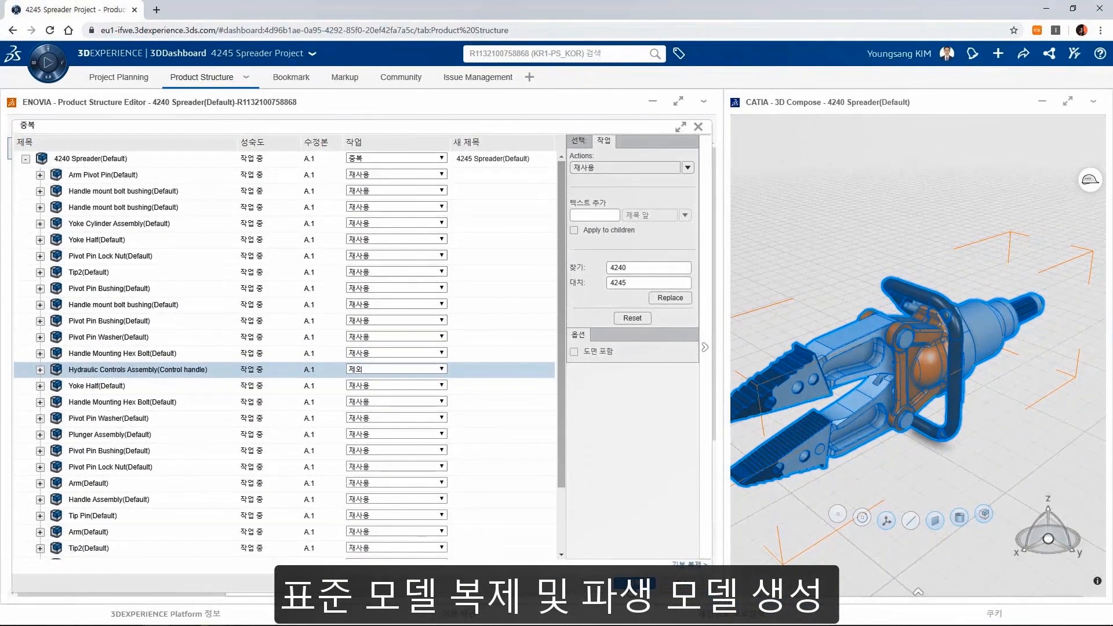
{"action": "left_click", "coordinate": [632, 586]}
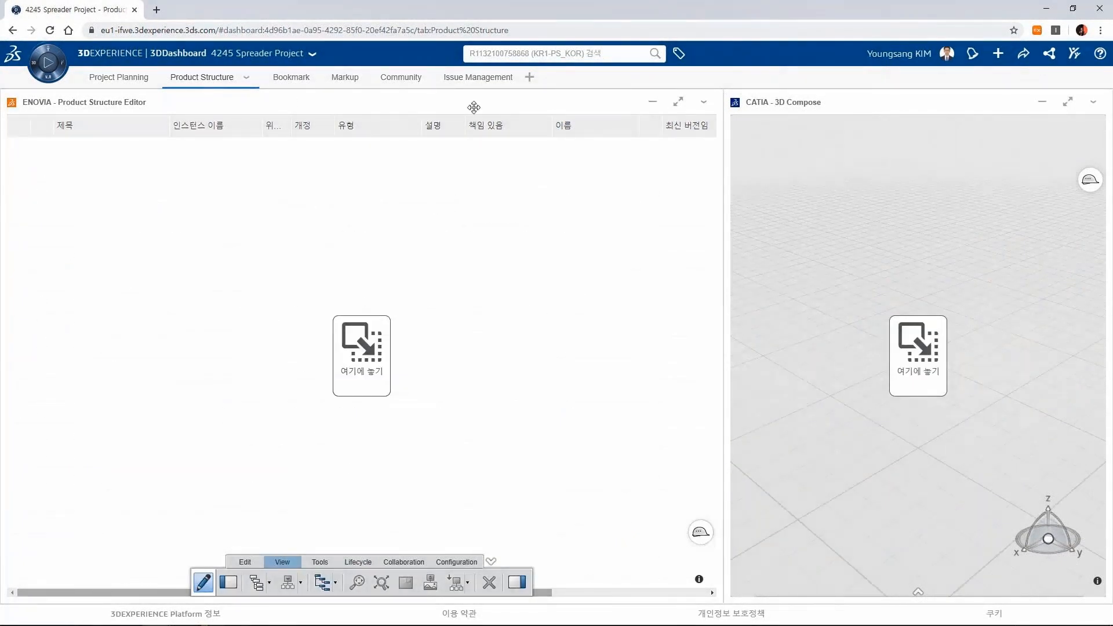
- Search for "4245", load the 4245 Spreader(Default) product into the structure editor, and expand its structure to review the components
{"action": "left_click", "coordinate": [489, 54]}
{"action": "left_click", "coordinate": [492, 72]}
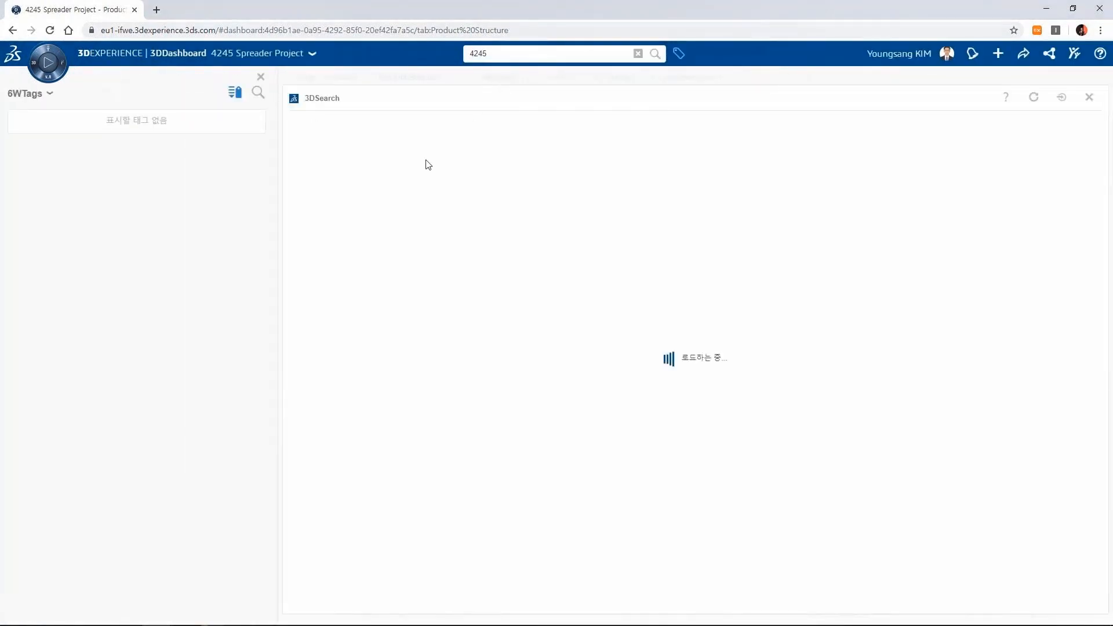
{"action": "left_click", "coordinate": [371, 206]}
{"action": "left_click_drag", "start_coordinate": [371, 206], "coordinate": [356, 347]}
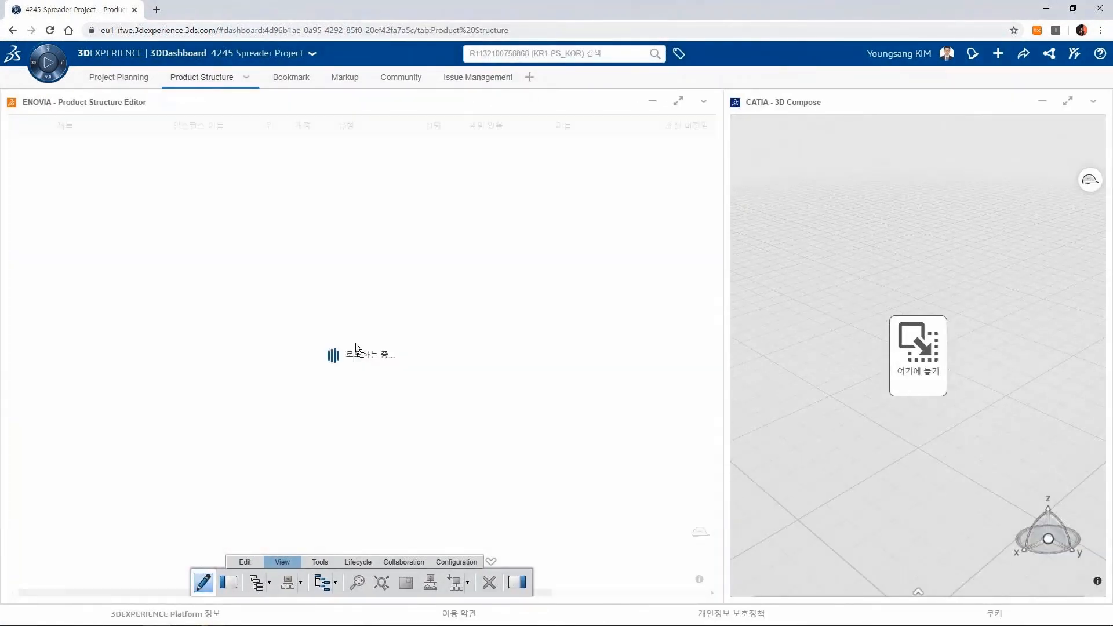
{"action": "middle_click_drag", "start_coordinate": [819, 269], "coordinate": [811, 264]}
{"action": "right_click_drag", "start_coordinate": [909, 458], "coordinate": [728, 397]}
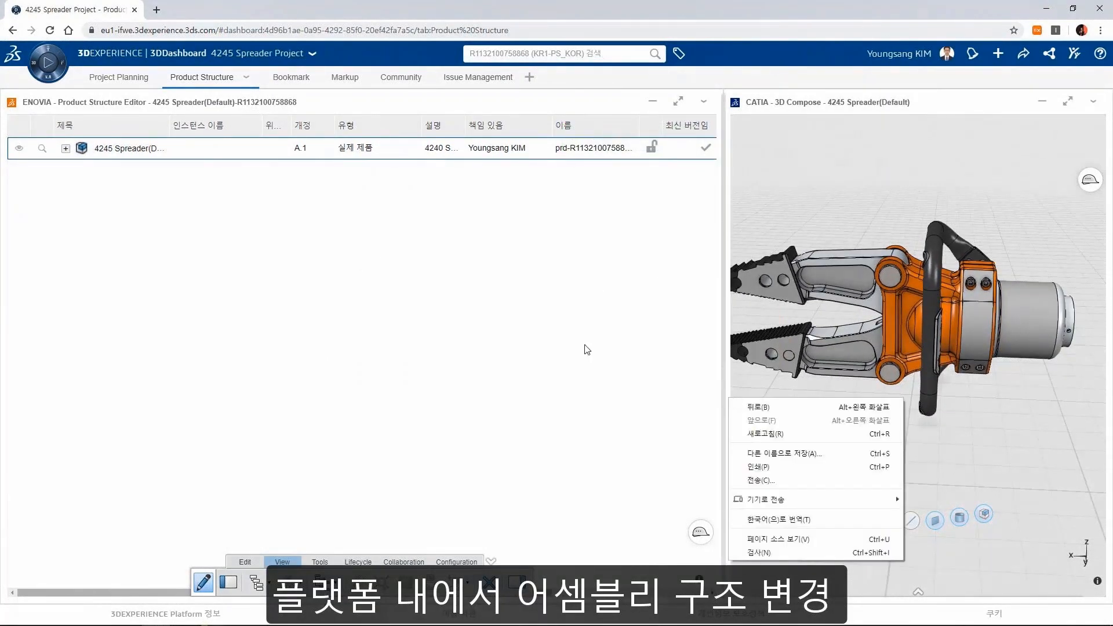
{"action": "left_click", "coordinate": [66, 149]}
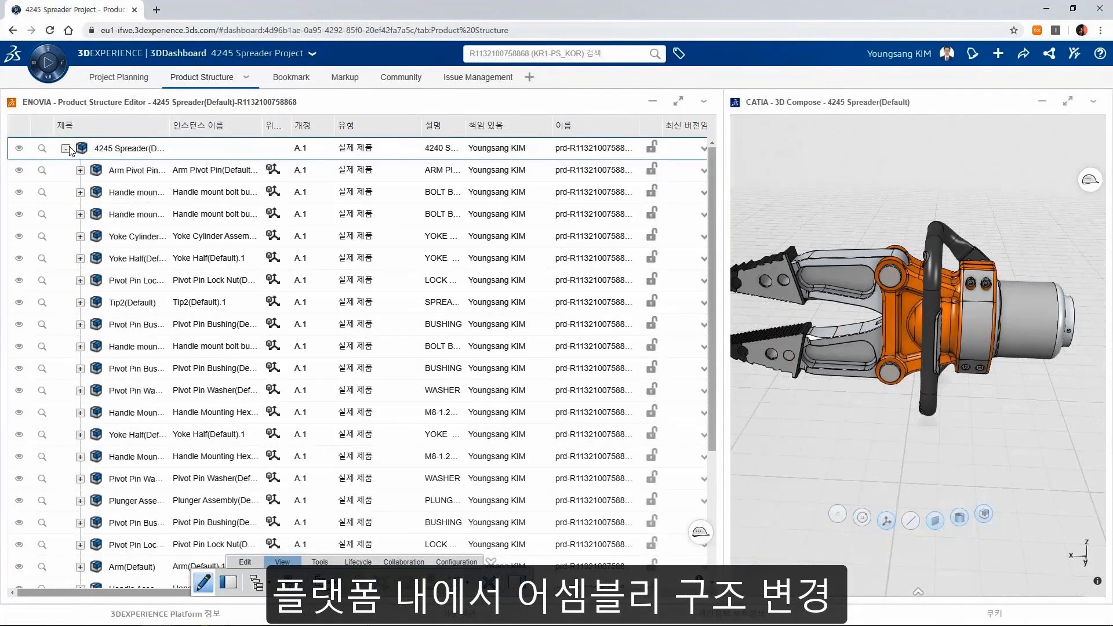
{"action": "scroll", "coordinate": [159, 229], "scroll_direction": "down", "scroll_amount": 4}
{"action": "scroll", "coordinate": [159, 229], "scroll_direction": "up", "scroll_amount": 4}
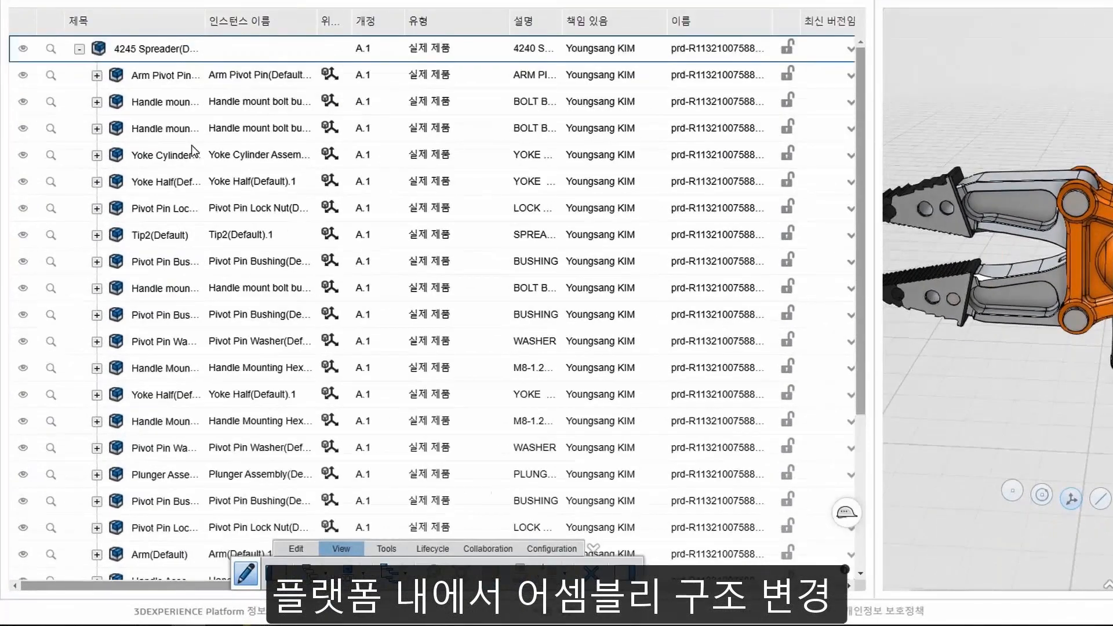
- Create a new product titled "Electric Control Module" under the 4245 Spreader using the SOLIDWORKS - Assembly Y-Up SW2017 template
{"action": "left_click", "coordinate": [139, 150]}
{"action": "left_click", "coordinate": [312, 545]}
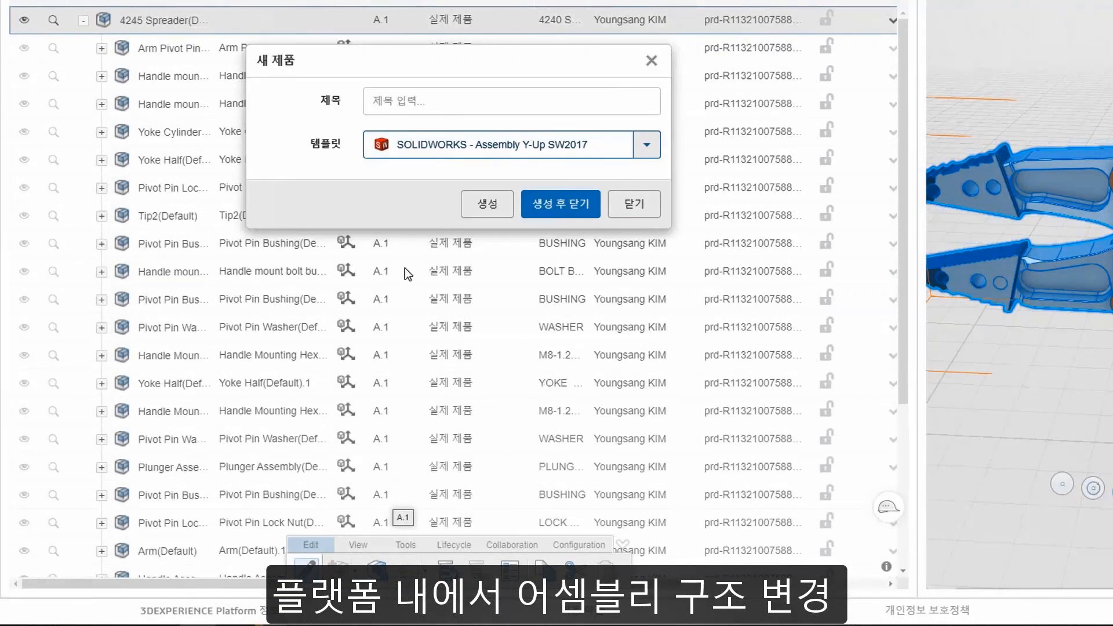
{"action": "left_click", "coordinate": [409, 111]}
{"action": "type", "text": "Electric Control Module"}
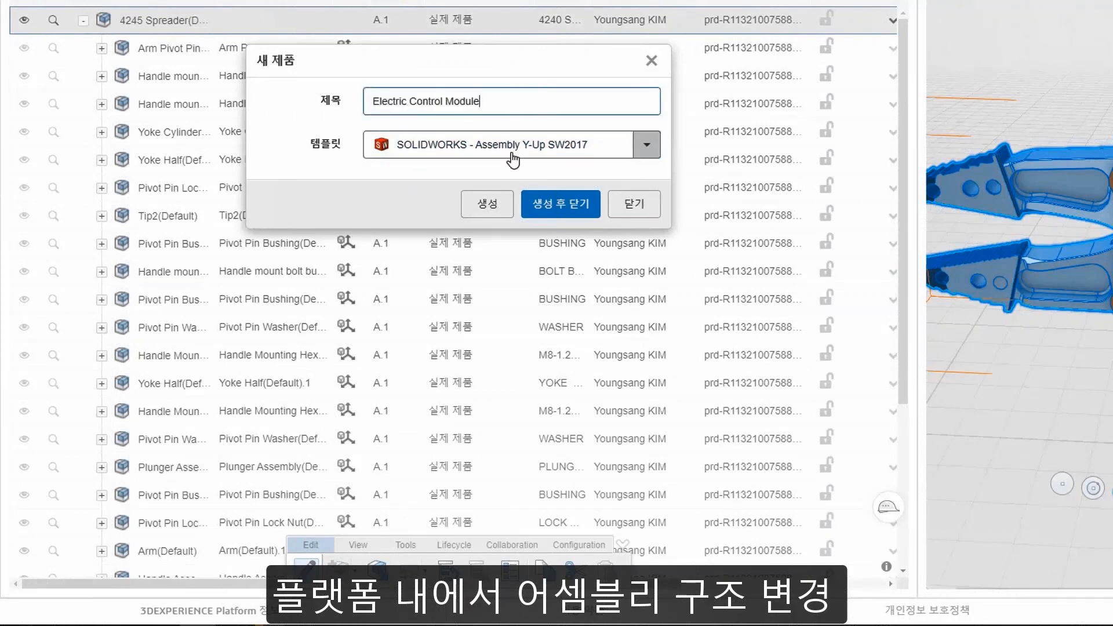
{"action": "left_click", "coordinate": [560, 204]}
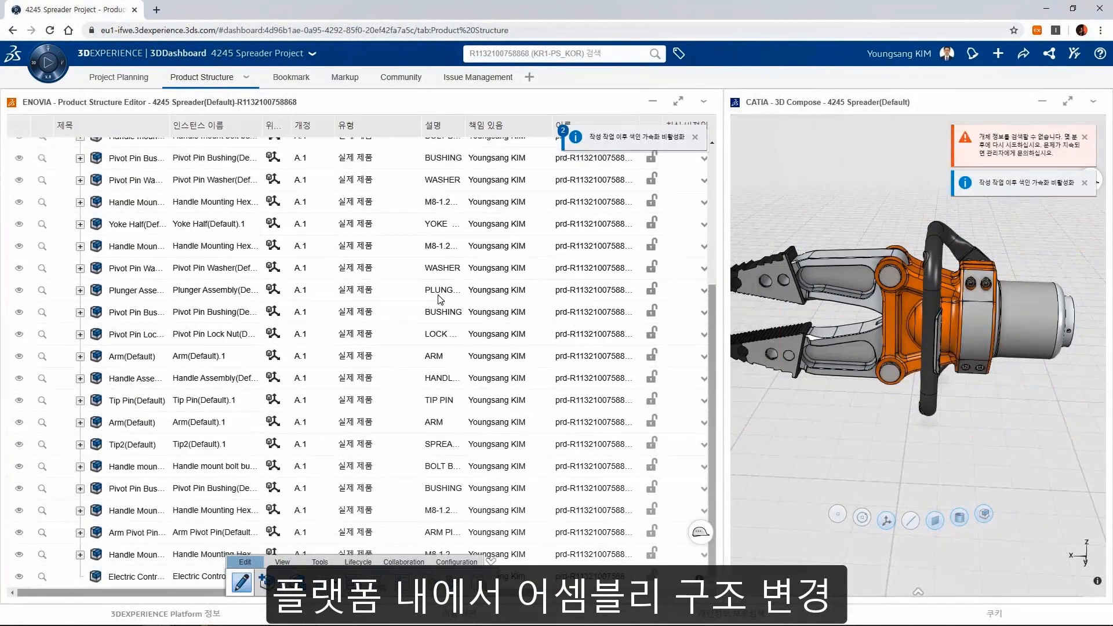
{"action": "left_click", "coordinate": [129, 580]}
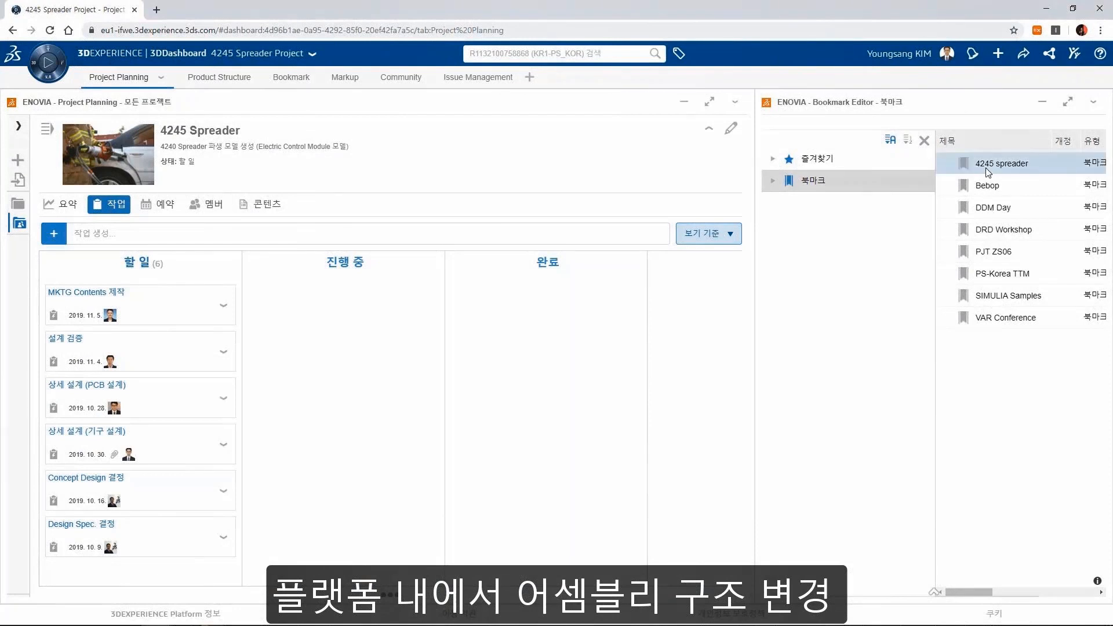
- Upload all files from the desktop's Reference folder into the Reference Document bookmark of the 4245 spreader bookmark folder
{"action": "double_click", "coordinate": [987, 166]}
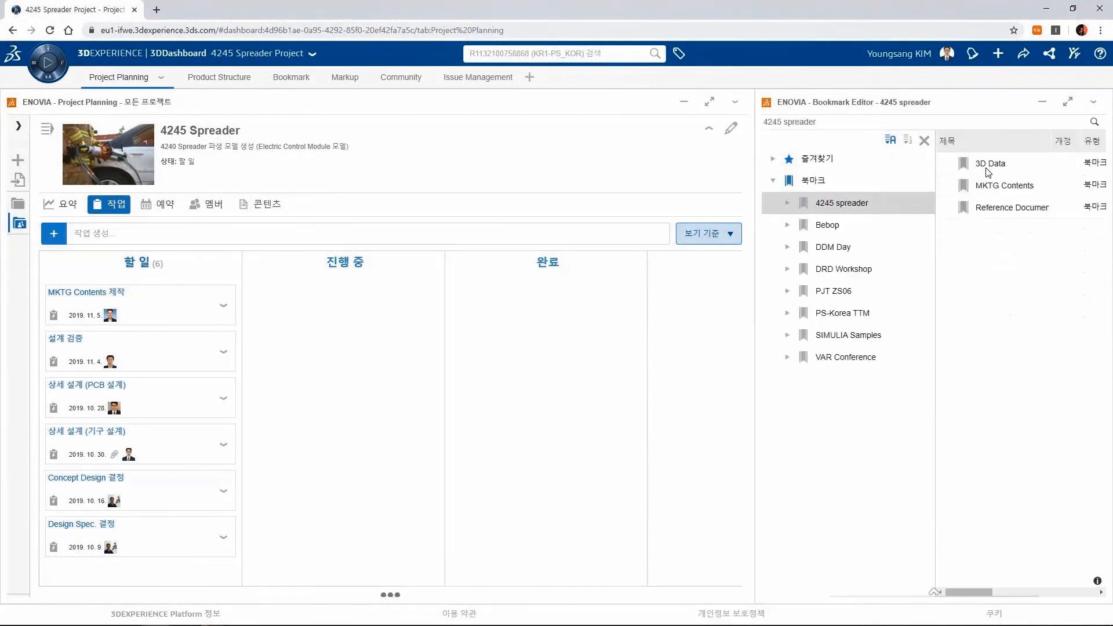
{"action": "double_click", "coordinate": [989, 211]}
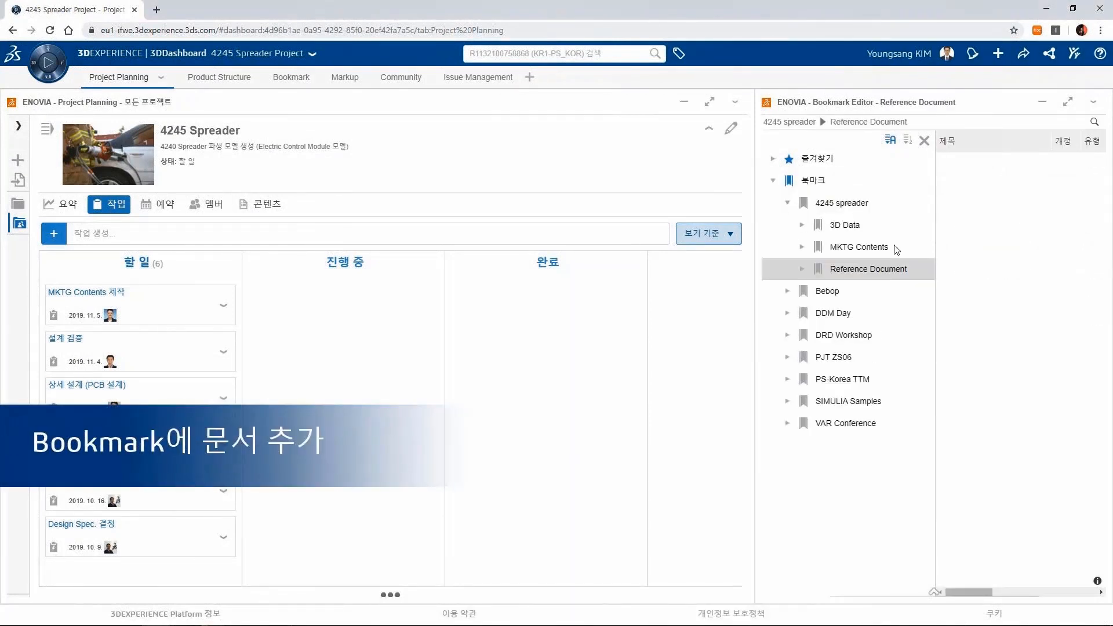
{"action": "mouse_move", "coordinate": [933, 598]}
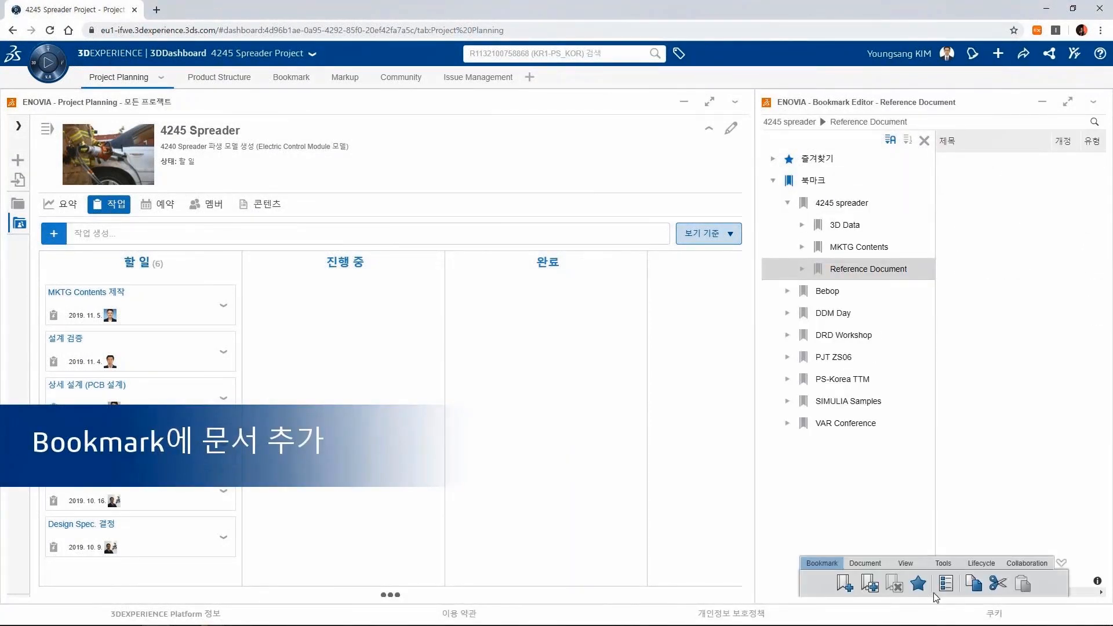
{"action": "left_click", "coordinate": [865, 563]}
{"action": "left_click", "coordinate": [898, 582]}
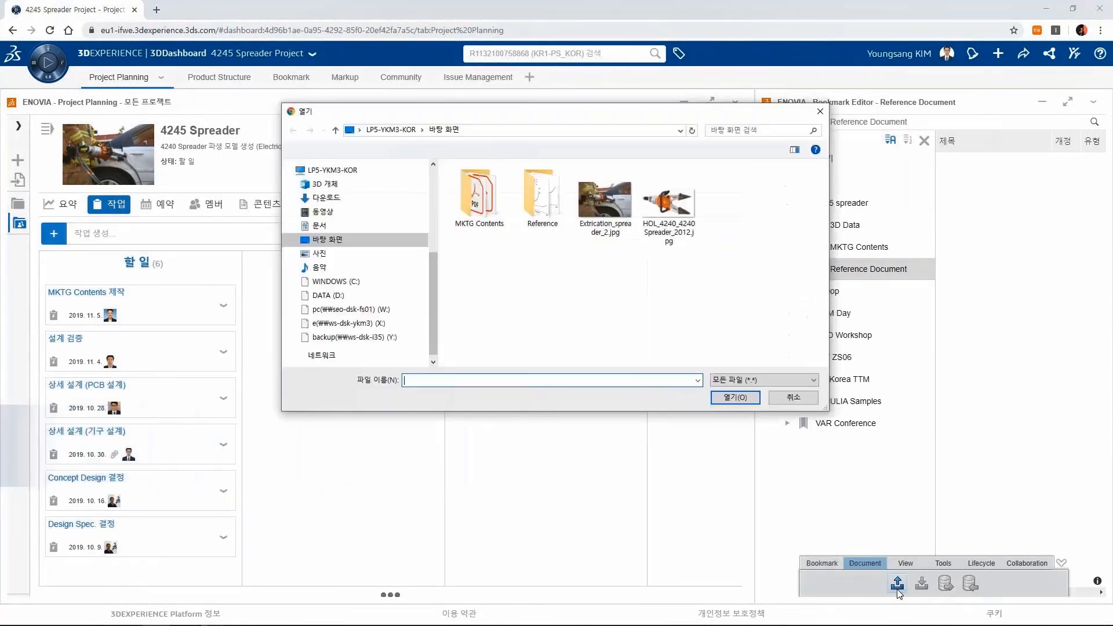
{"action": "double_click", "coordinate": [543, 216]}
{"action": "left_click_drag", "start_coordinate": [592, 246], "coordinate": [498, 180]}
{"action": "left_click", "coordinate": [735, 397]}
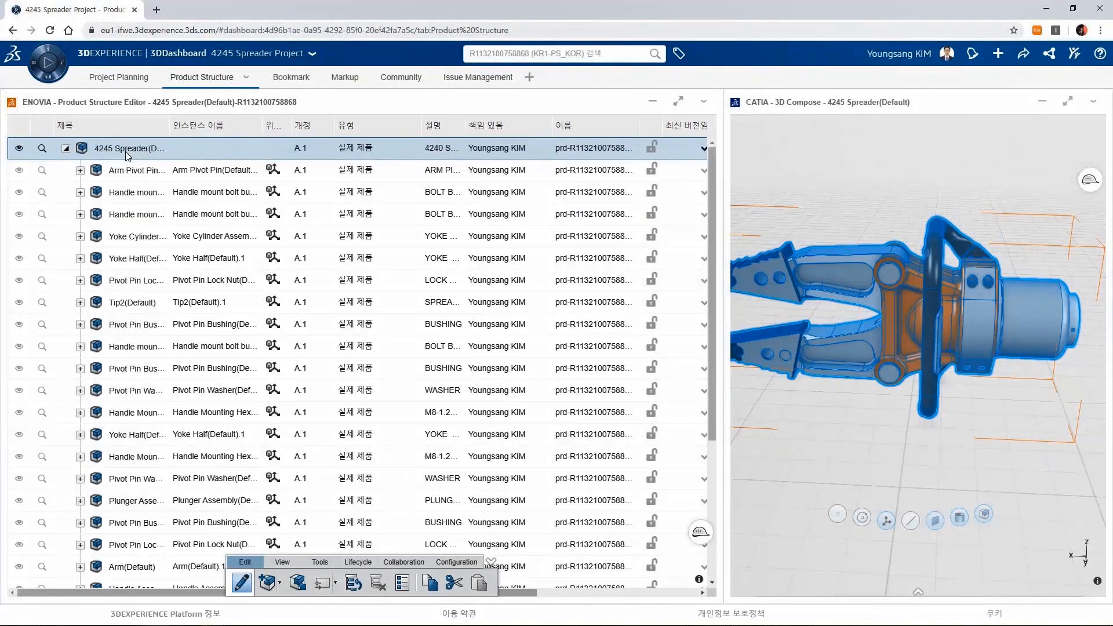
- Open the 4245 Spreader(Default) product from the structure editor in SOLIDWORKS
{"action": "right_click", "coordinate": [128, 154]}
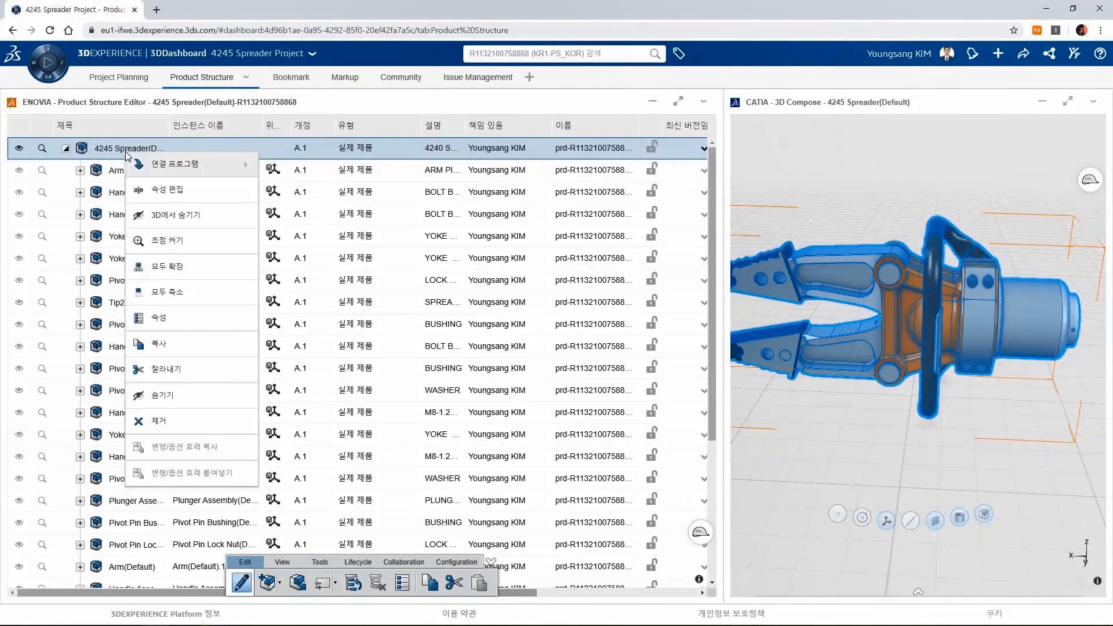
{"action": "mouse_move", "coordinate": [232, 169]}
{"action": "left_click", "coordinate": [301, 267]}
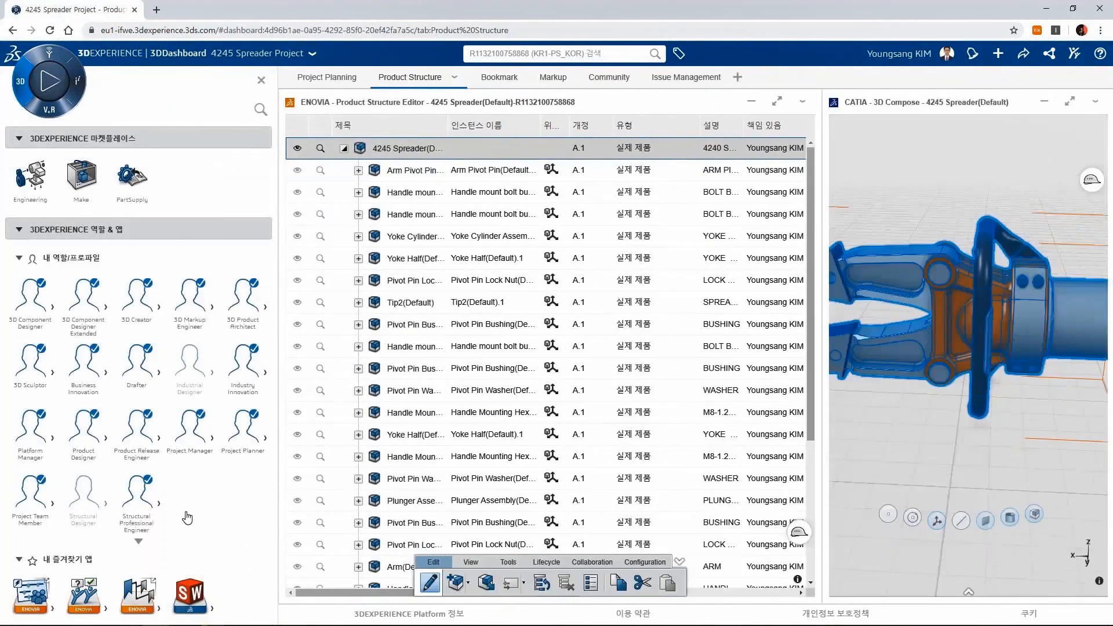
{"action": "left_click", "coordinate": [190, 592]}
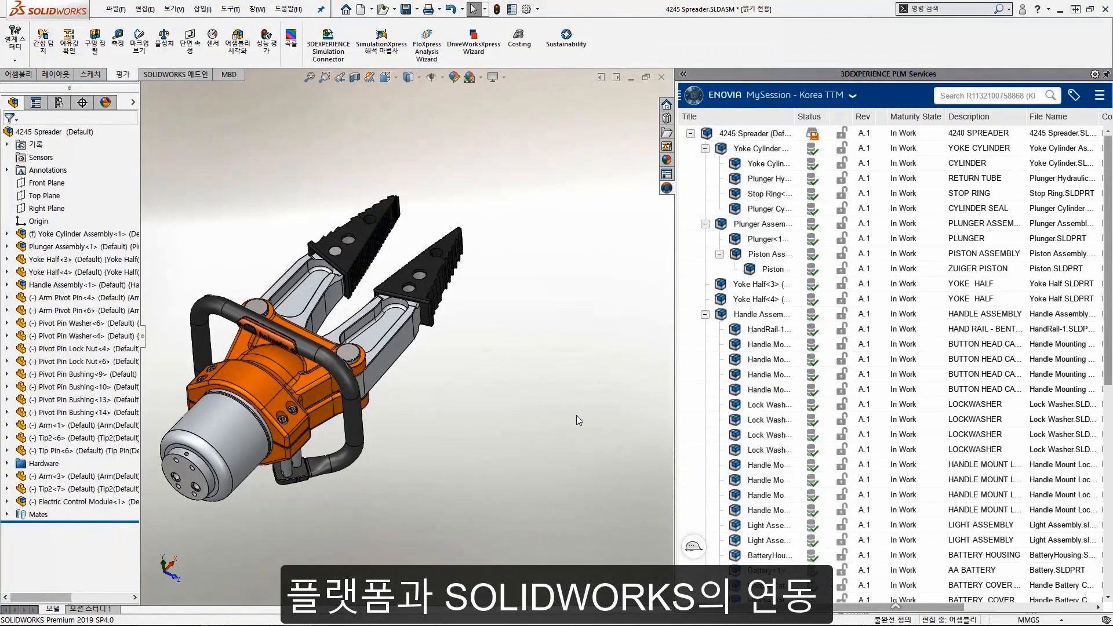
- Collapse the Yoke Cylinder, Plunger and Handle assemblies in the PLM structure and open the Electric Control Module component
{"action": "left_click", "coordinate": [705, 149]}
{"action": "left_click", "coordinate": [705, 164]}
{"action": "left_click", "coordinate": [705, 208]}
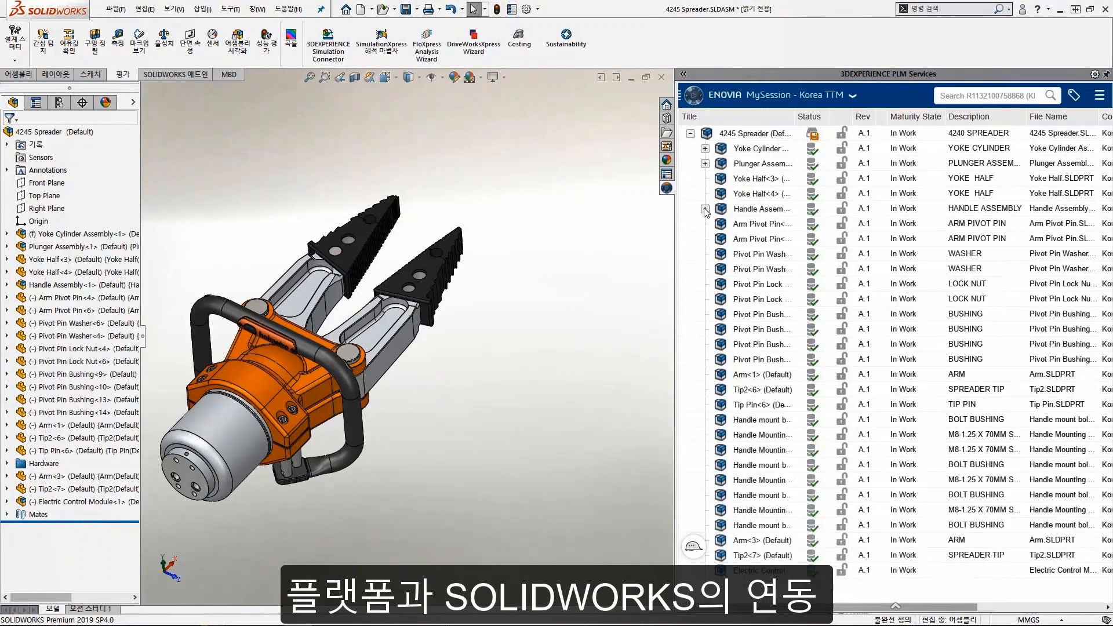
{"action": "left_click", "coordinate": [87, 502]}
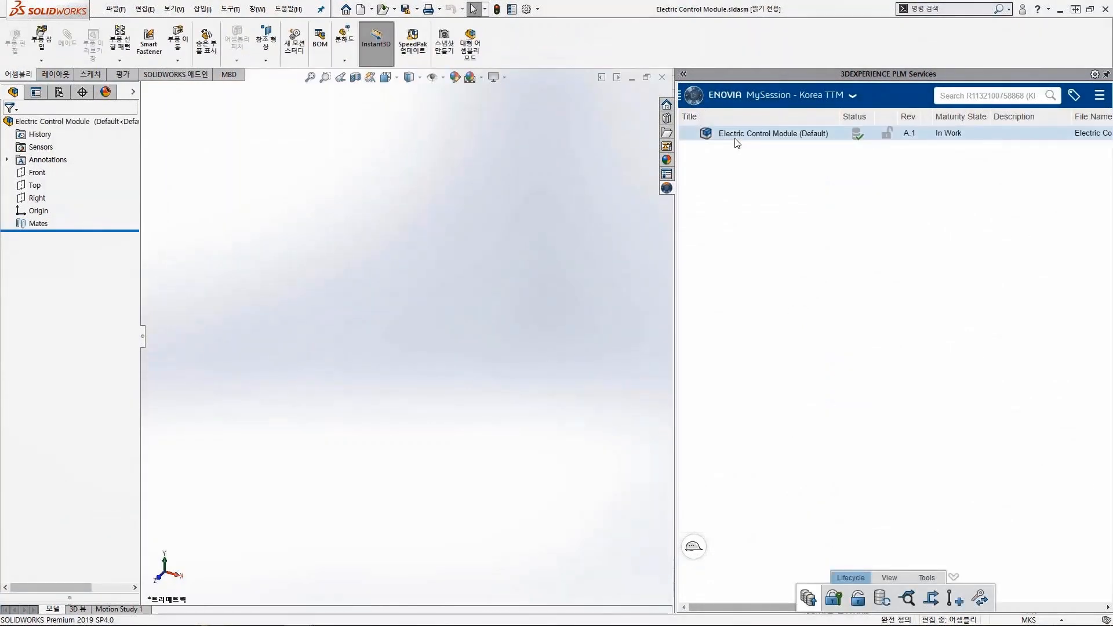
- Reserve the Electric Control Module and replace its content with the unsaved electric_control_mod… assembly file from the My Work folder
{"action": "right_click", "coordinate": [737, 140]}
{"action": "left_click", "coordinate": [758, 204]}
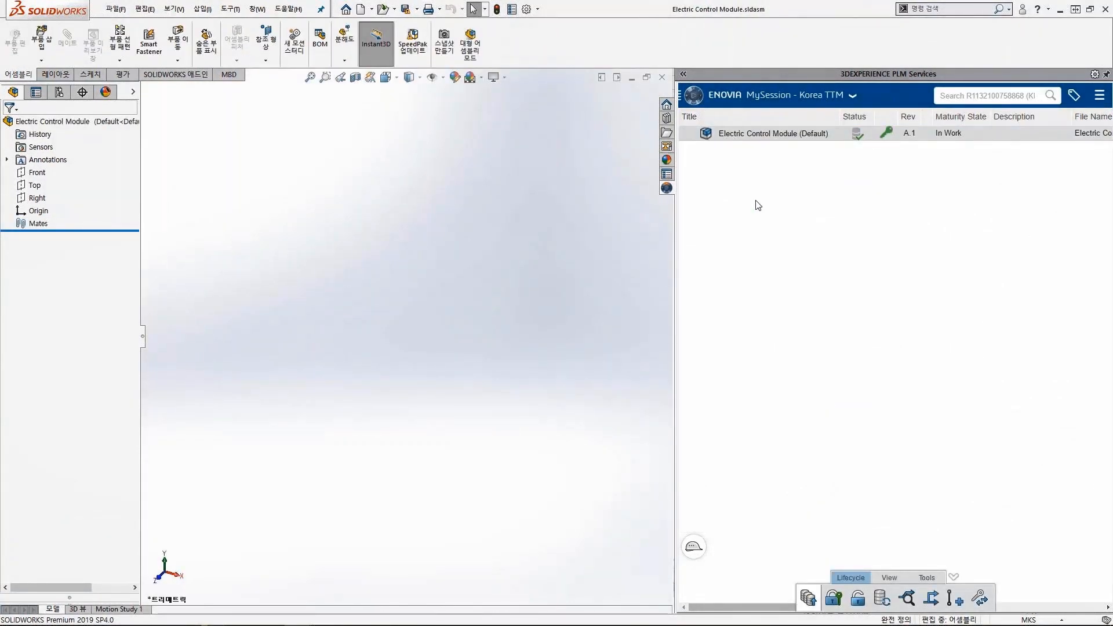
{"action": "right_click", "coordinate": [743, 135]}
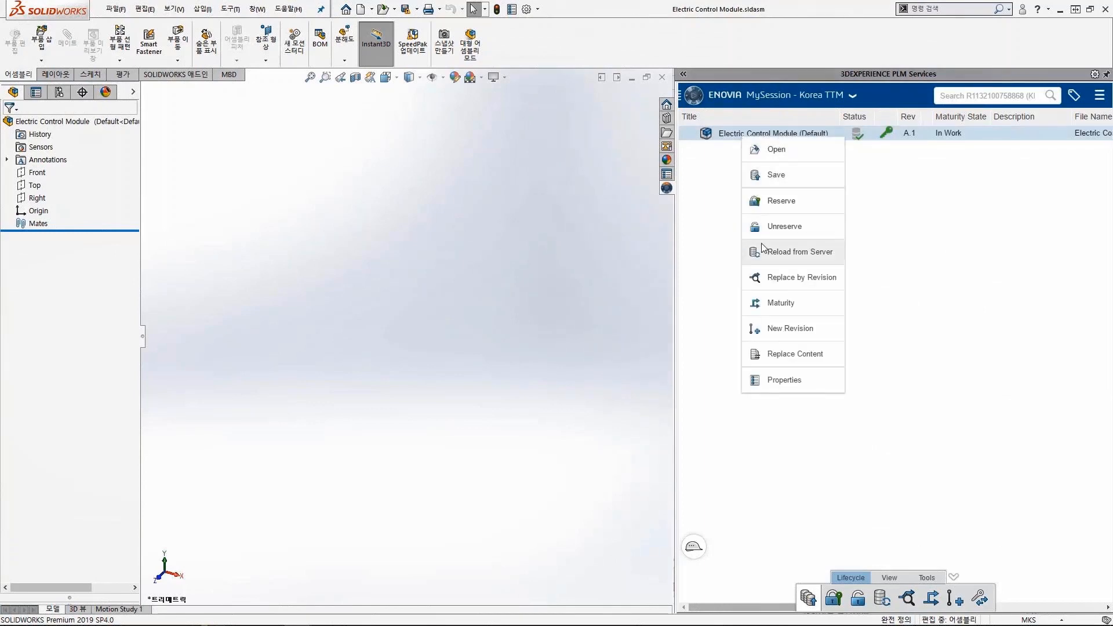
{"action": "left_click", "coordinate": [776, 355]}
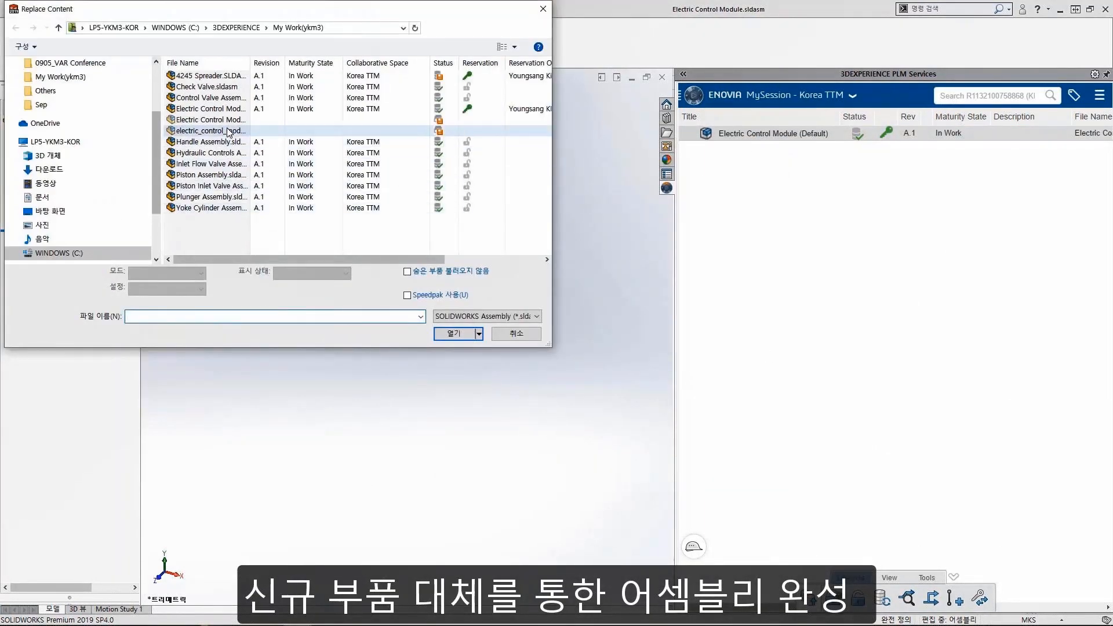
{"action": "double_click", "coordinate": [228, 130]}
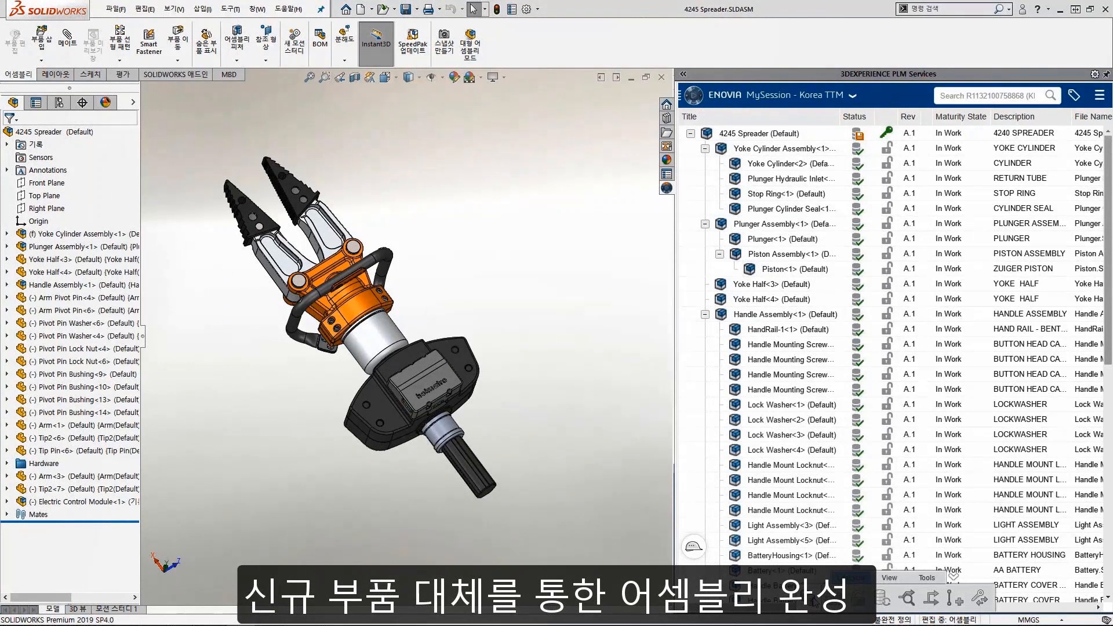
- Start saving the active 4245 Spreader assembly to 3DEXPERIENCE and assign the 4245 spreader > 3D Data bookmark to all files
{"action": "left_click", "coordinate": [809, 598]}
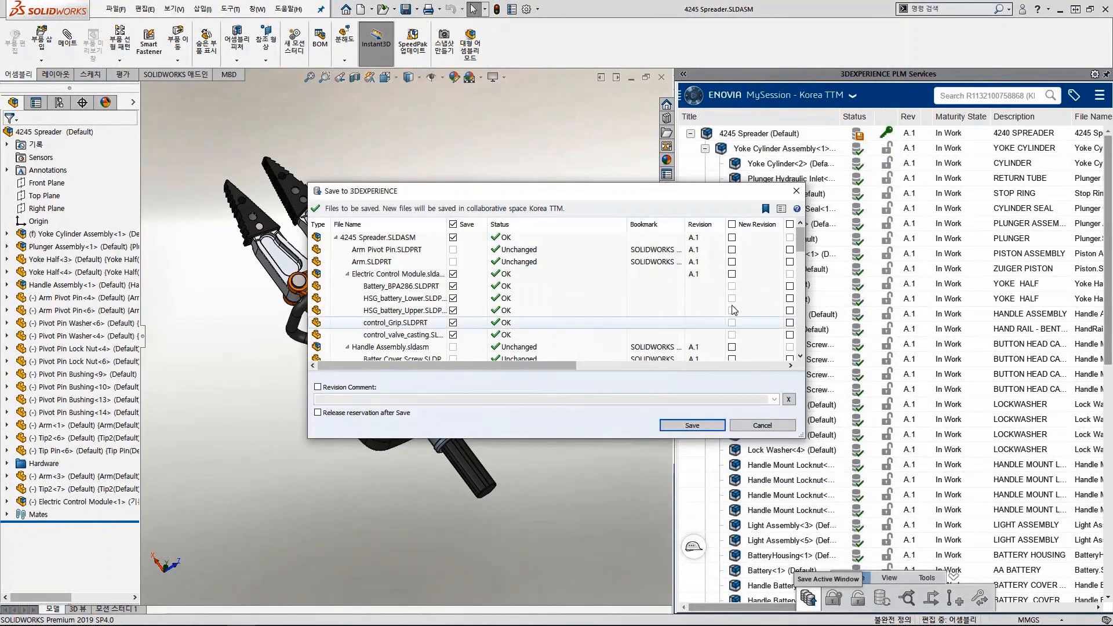
{"action": "left_click", "coordinate": [765, 209]}
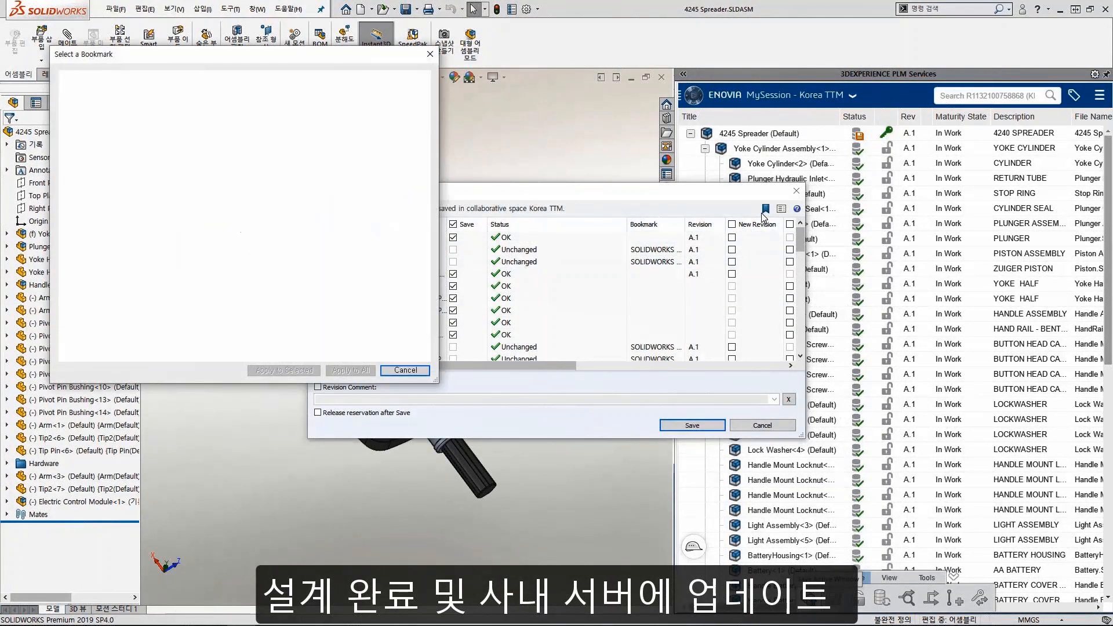
{"action": "left_click", "coordinate": [273, 144]}
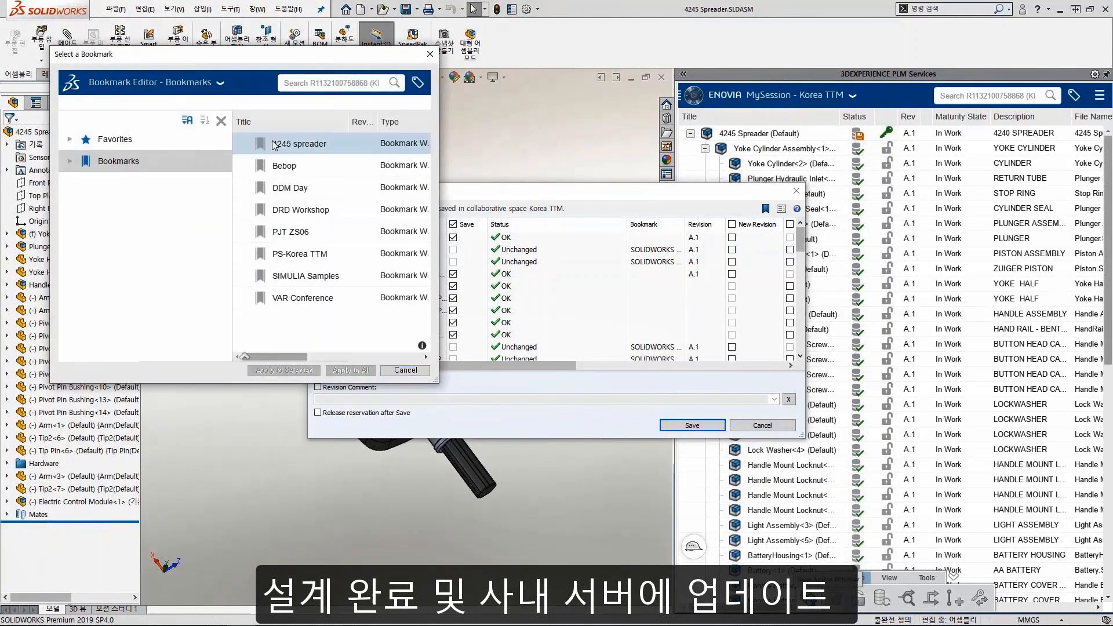
{"action": "double_click", "coordinate": [274, 145]}
{"action": "double_click", "coordinate": [273, 144]}
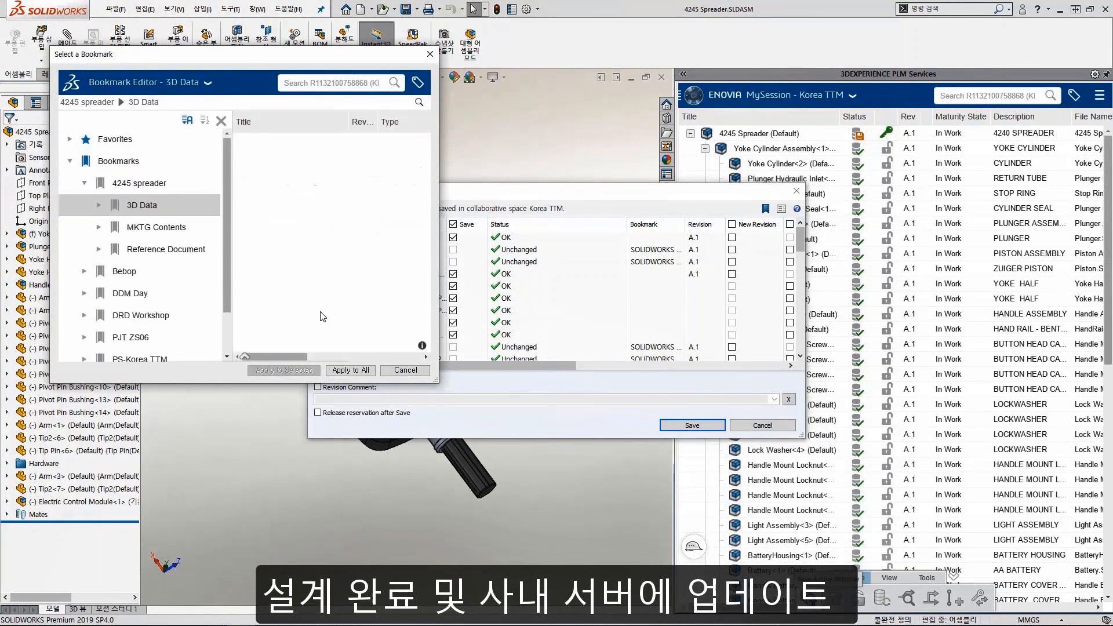
{"action": "left_click", "coordinate": [343, 374]}
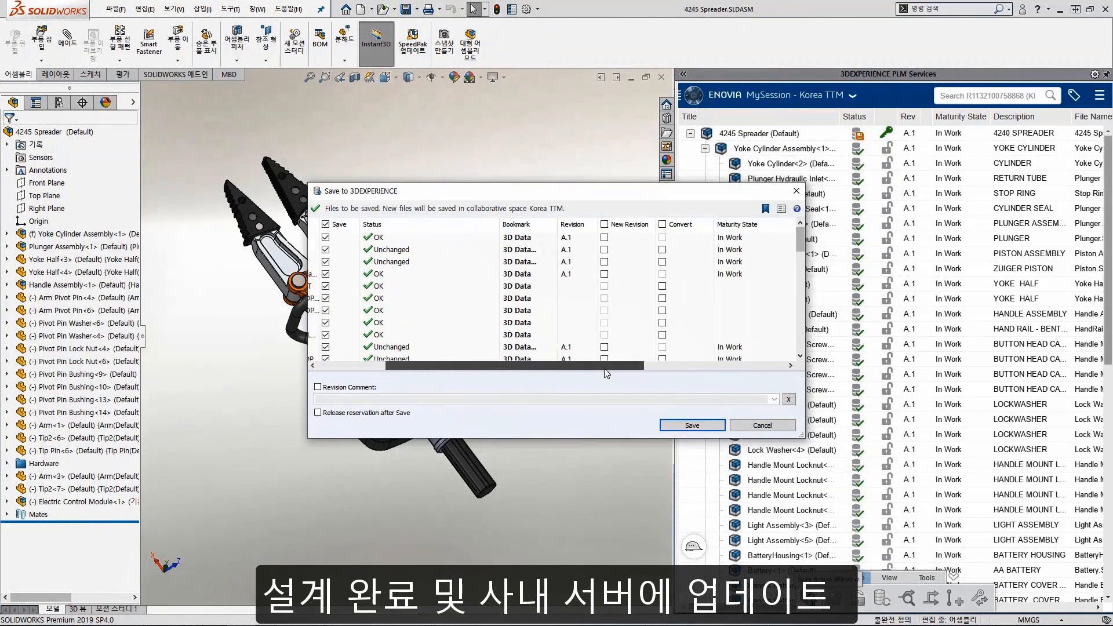
- Enable conversion for all files, add the revision comment "Electric Control Module 추가", release the reservation after saving, and save
{"action": "left_click", "coordinate": [662, 224]}
{"action": "left_click", "coordinate": [317, 387]}
{"action": "left_click", "coordinate": [331, 399]}
{"action": "type", "text": "Electric Control Module 추가"}
{"action": "left_click", "coordinate": [318, 413]}
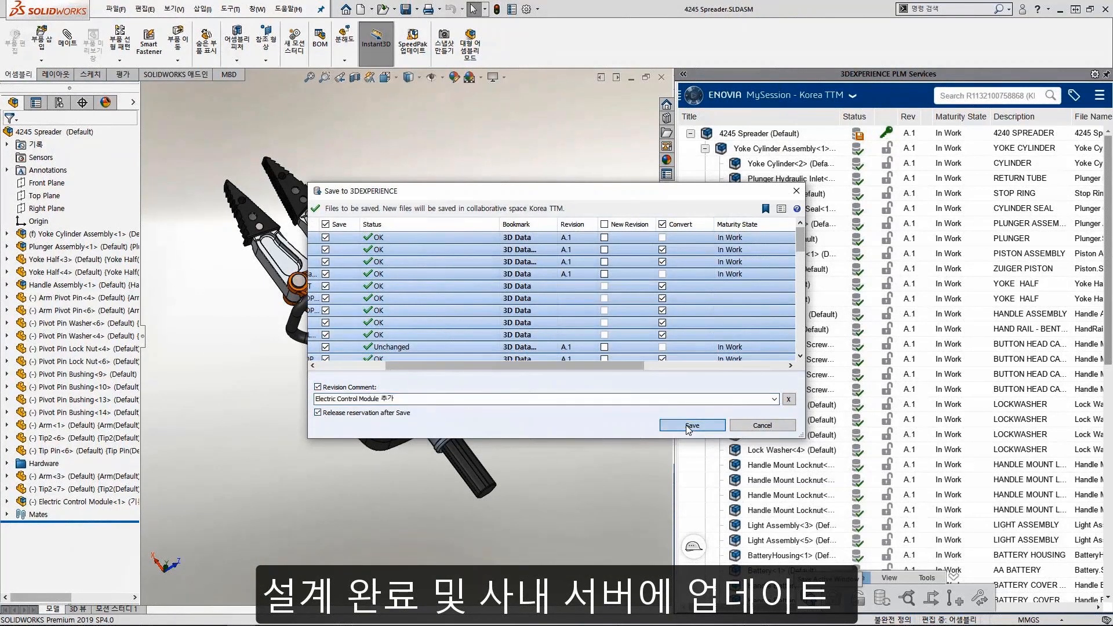
{"action": "left_click", "coordinate": [689, 427]}
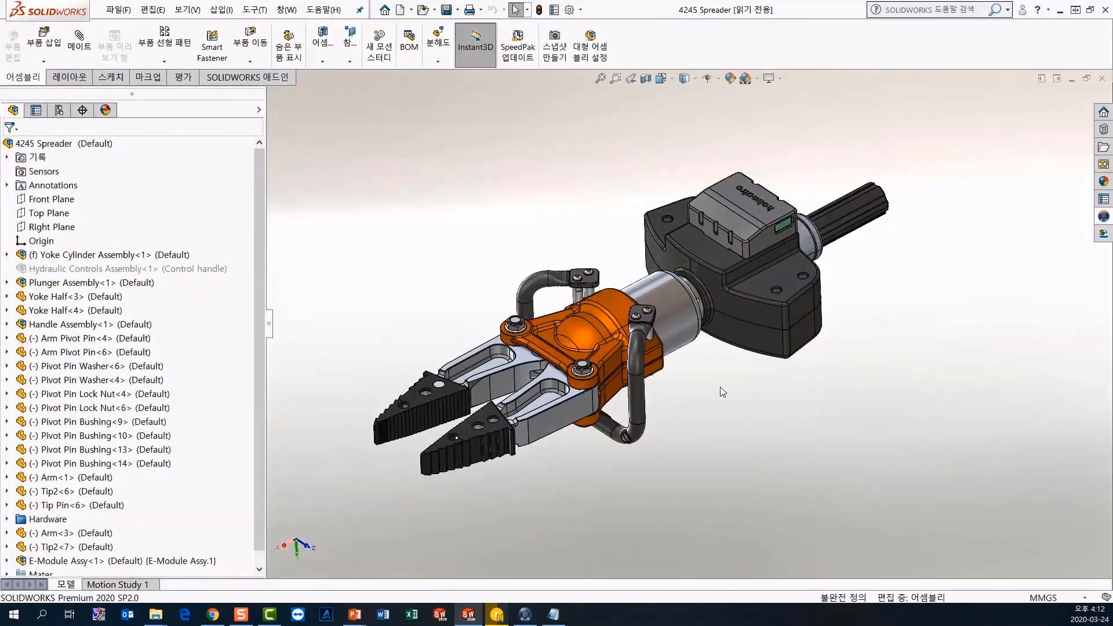
- Open the Change Action app within the 3DEXPERIENCE PLM services of the 4245 Spreader assembly
{"action": "left_click", "coordinate": [1103, 219]}
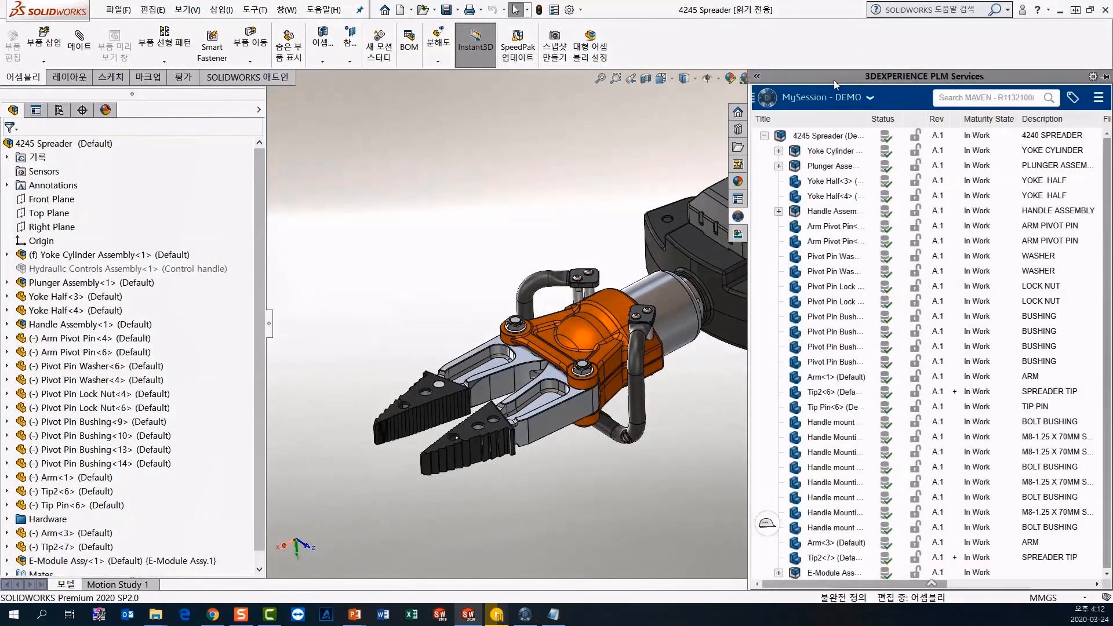
{"action": "left_click", "coordinate": [767, 98]}
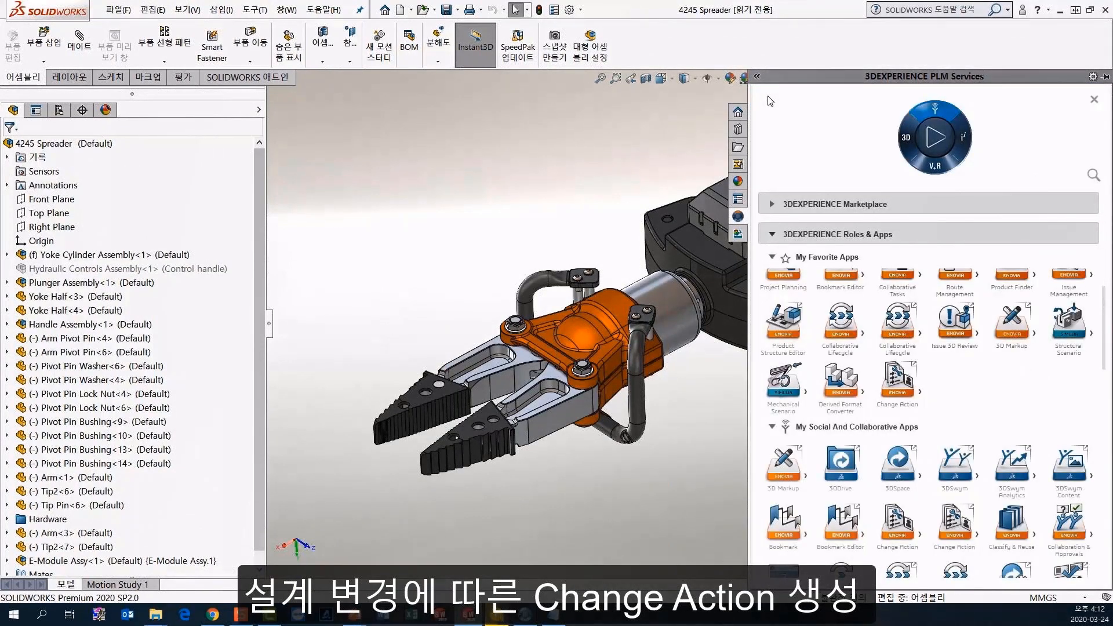
{"action": "left_click", "coordinate": [900, 383]}
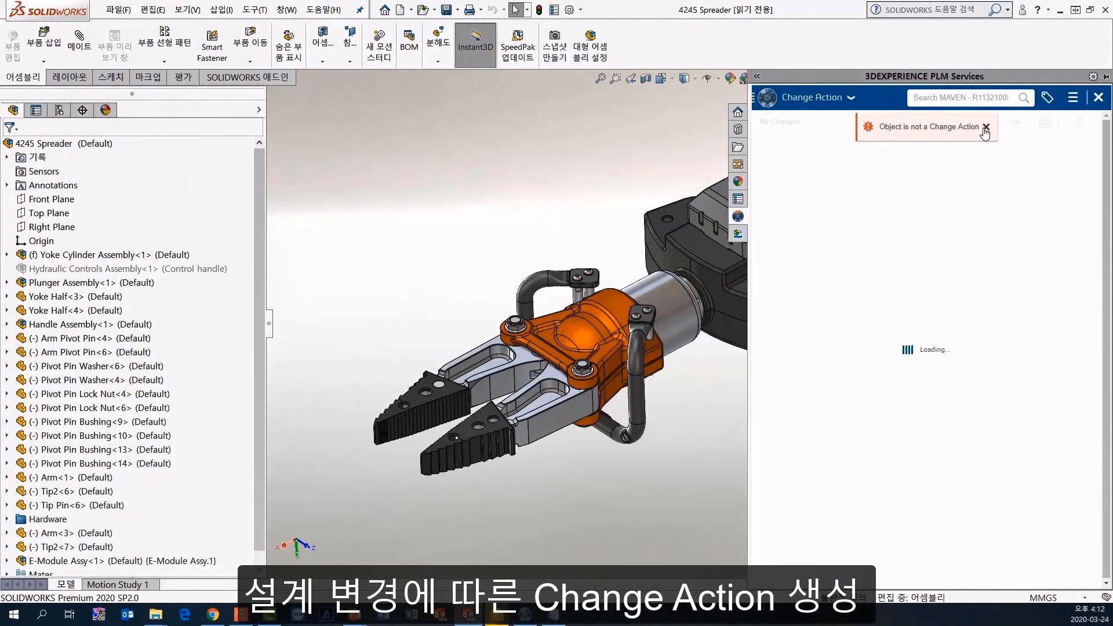
{"action": "left_click", "coordinate": [986, 128]}
- Create change action "CA_4245 Module" with description "모듈 변경", Medium severity and due date 2020-03-26, and begin work on it
{"action": "left_click", "coordinate": [1015, 124]}
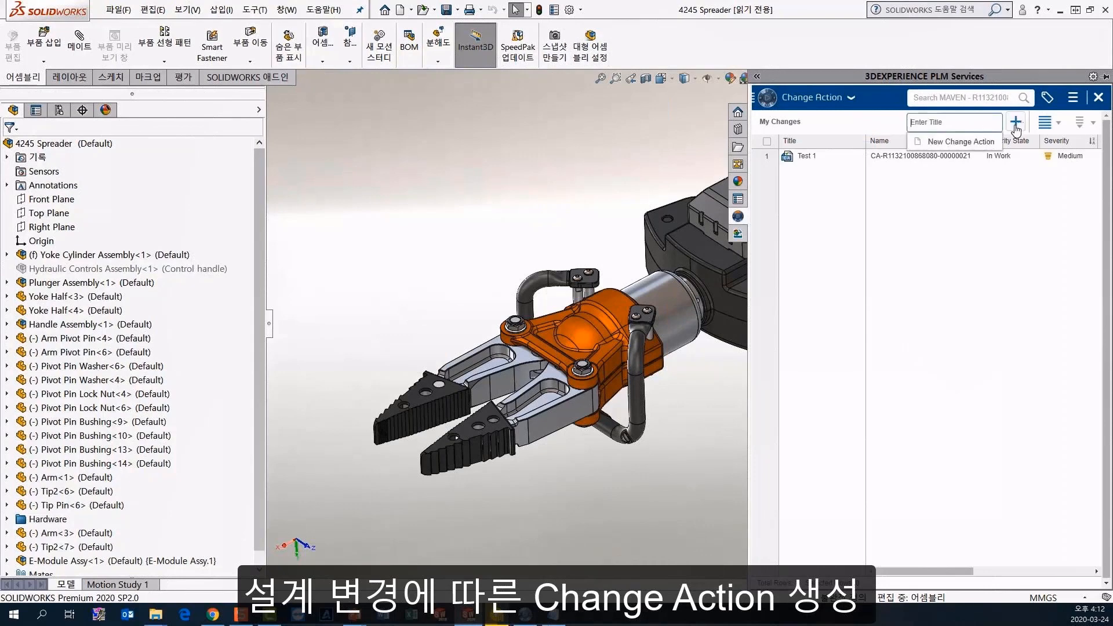
{"action": "left_click", "coordinate": [956, 144]}
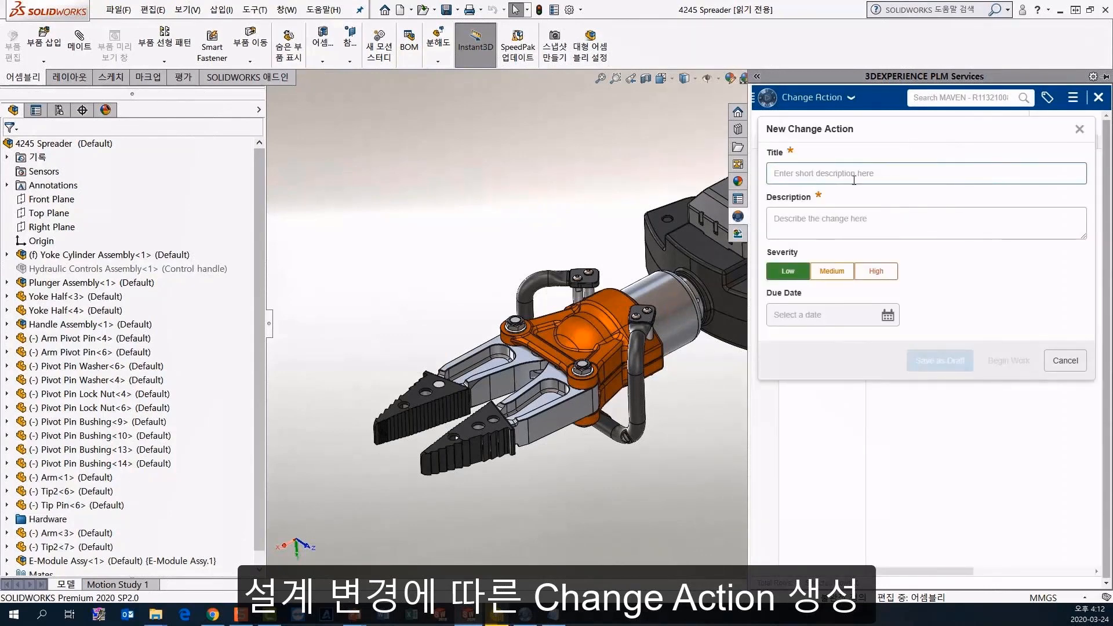
{"action": "type", "text": "CA_4245 Module"}
{"action": "left_click", "coordinate": [844, 210]}
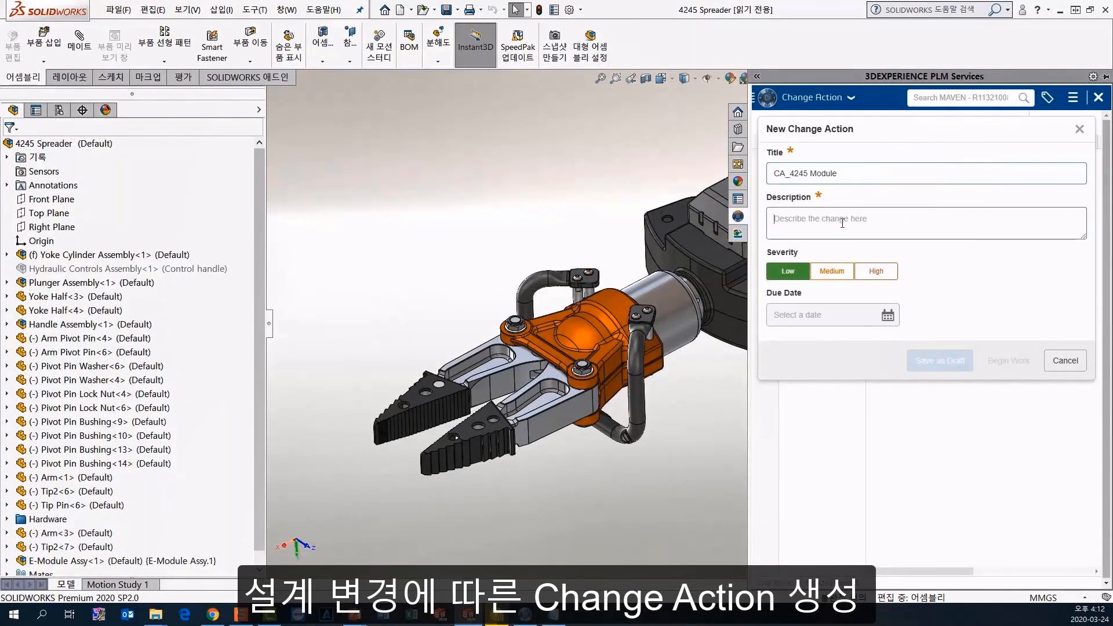
{"action": "type", "text": "몯"}
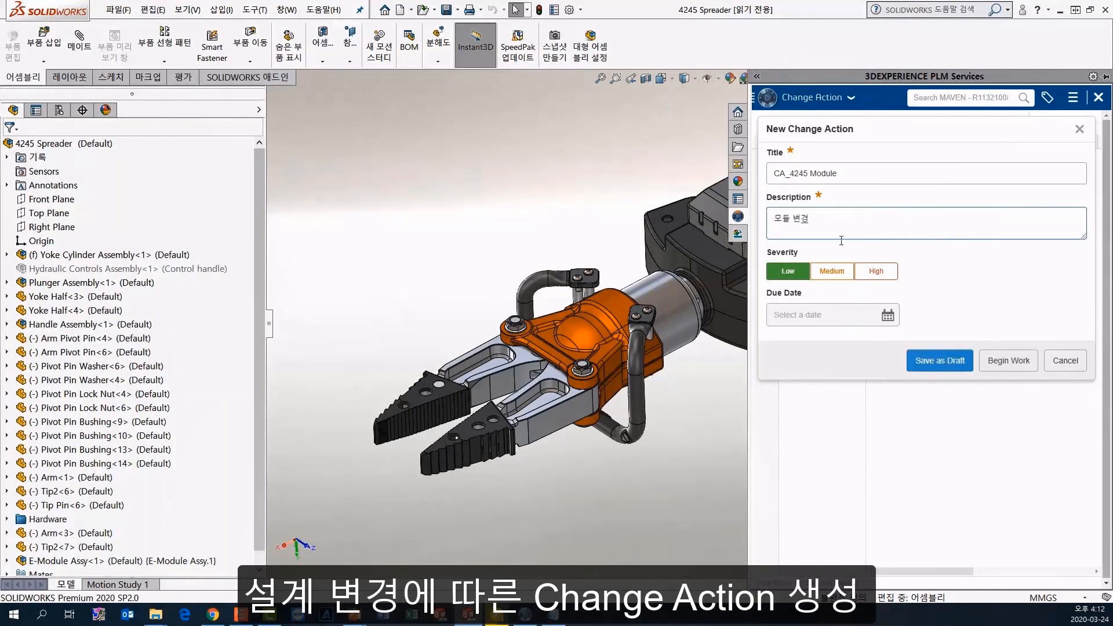
{"action": "left_click", "coordinate": [832, 272]}
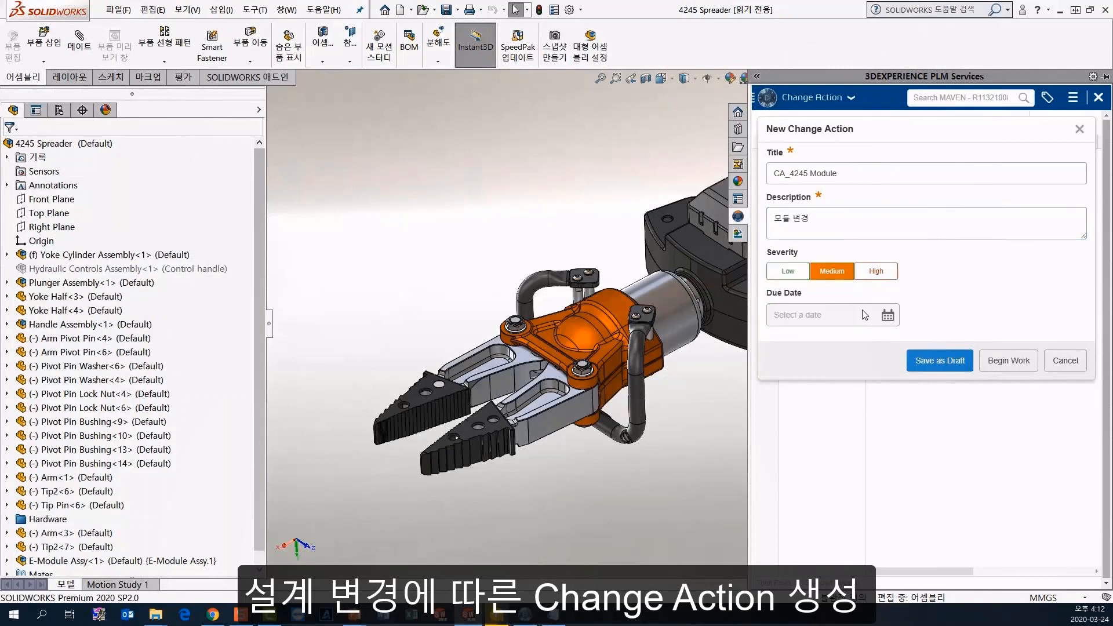
{"action": "left_click", "coordinate": [865, 315]}
{"action": "left_click", "coordinate": [864, 417]}
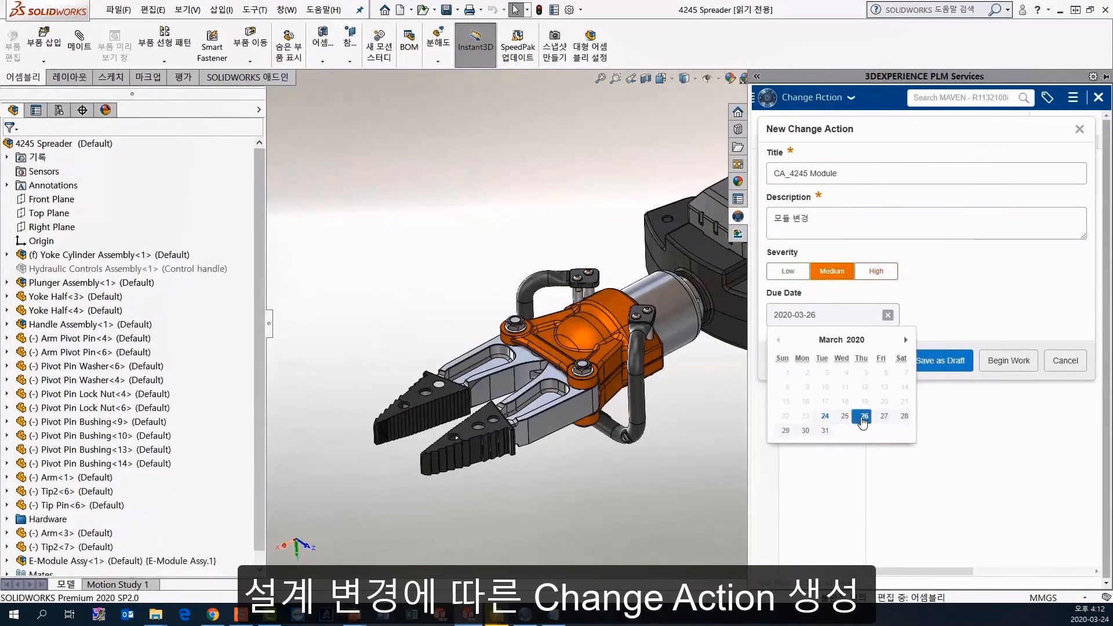
{"action": "left_click", "coordinate": [1007, 364]}
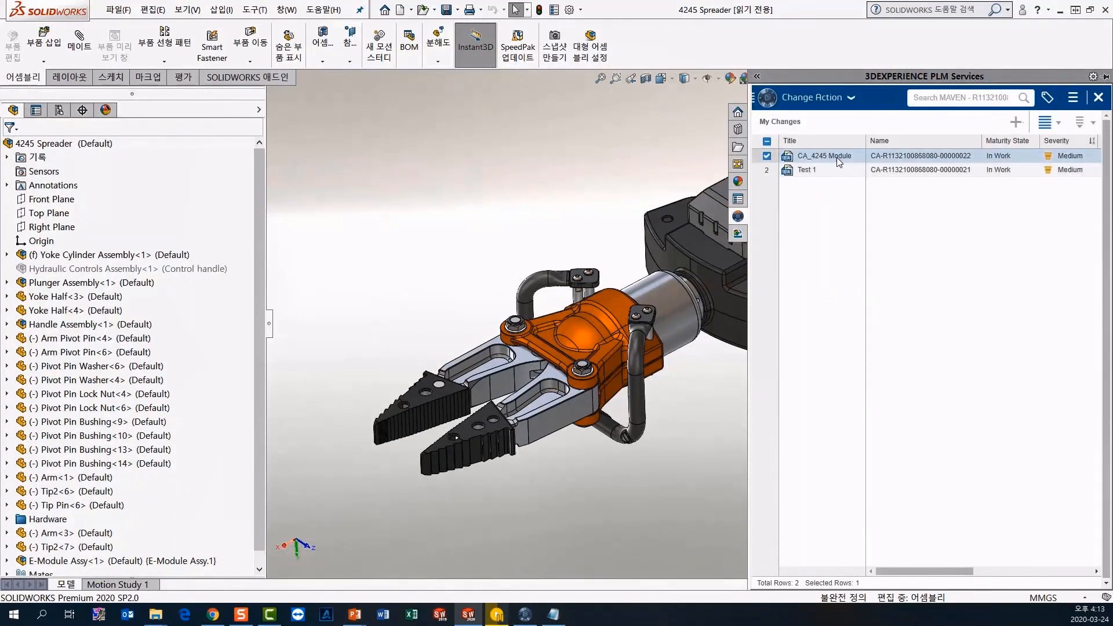
- Open the members of the CA_4245 Module change action and make its owner an assignee as well
{"action": "double_click", "coordinate": [836, 157]}
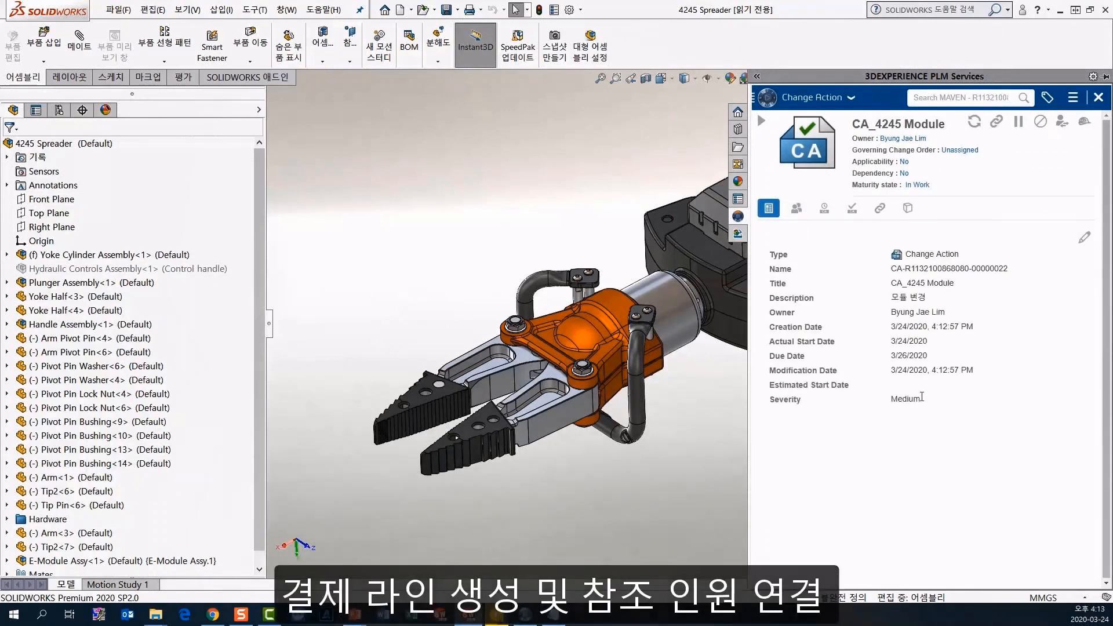
{"action": "left_click", "coordinate": [796, 208]}
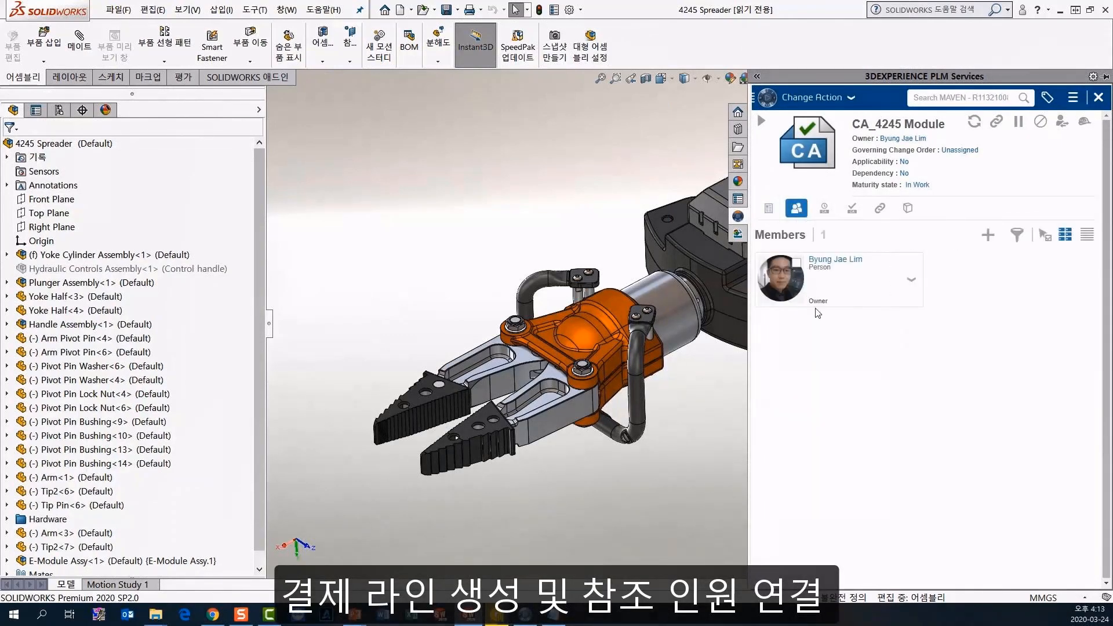
{"action": "left_click", "coordinate": [912, 281]}
{"action": "left_click", "coordinate": [933, 307]}
- Add one colleague as approver and another as informed user to the CA_4245 Module change action
{"action": "left_click", "coordinate": [988, 235]}
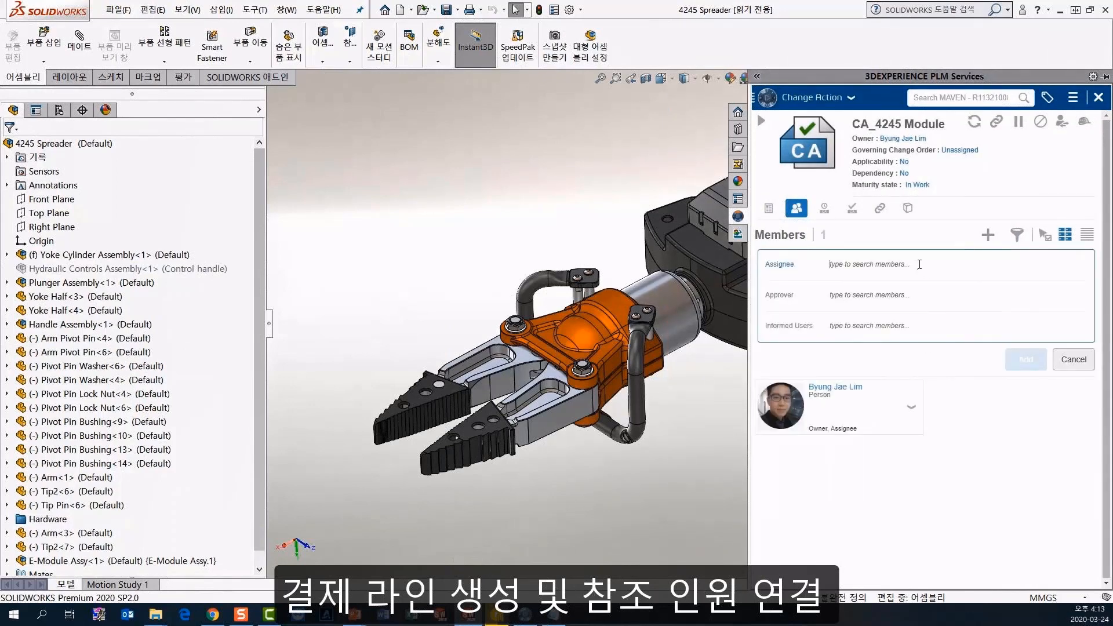
{"action": "left_click", "coordinate": [914, 293]}
{"action": "type", "text": "lee"}
{"action": "left_click", "coordinate": [859, 314]}
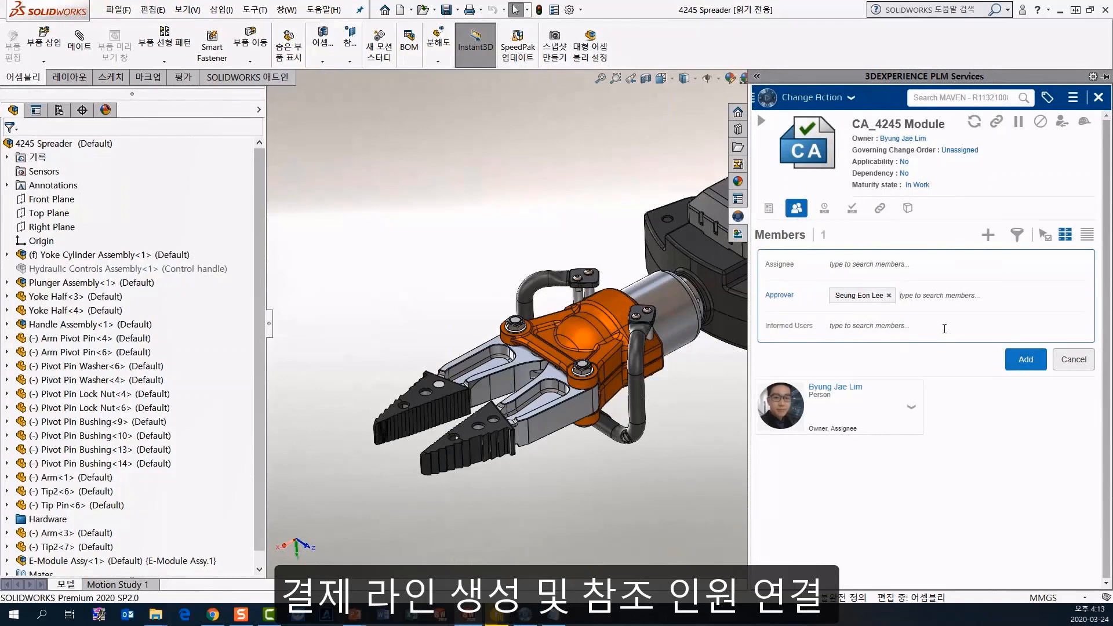
{"action": "type", "text": "kim"}
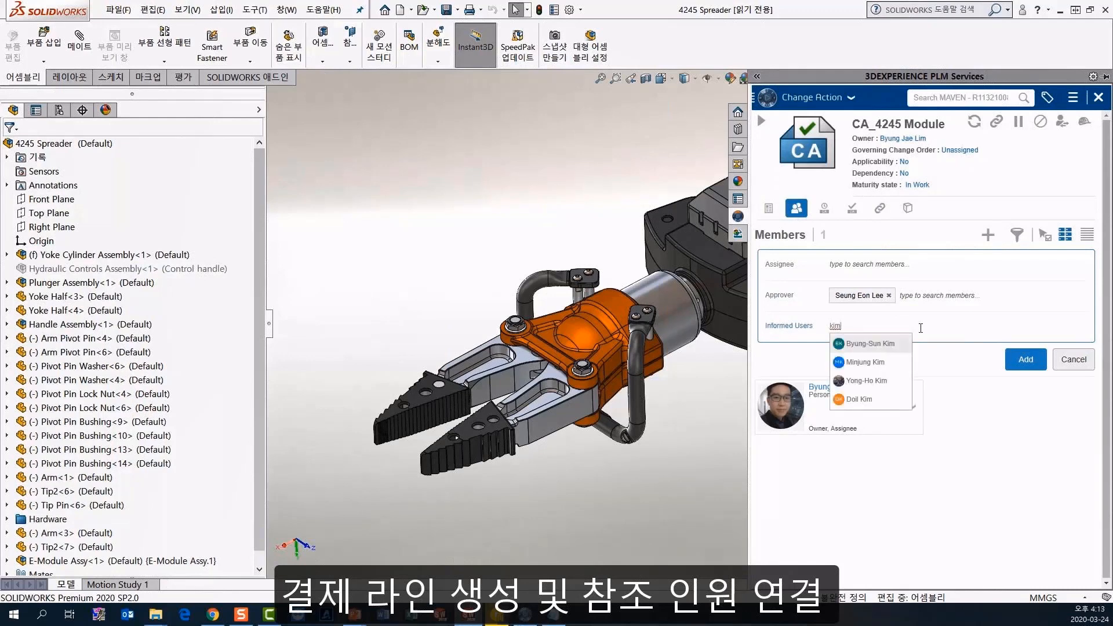
{"action": "left_click", "coordinate": [892, 382]}
{"action": "left_click", "coordinate": [1025, 362]}
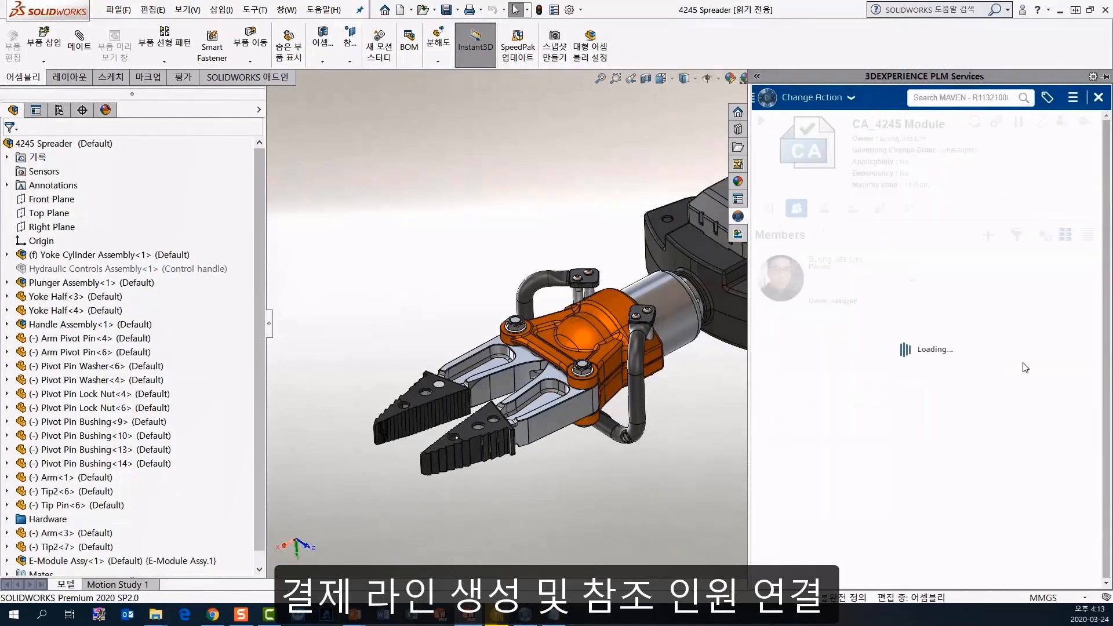
- Return to the MySession structure and set the 4245 Spreader session to work under the CA_4245 Module change action
{"action": "left_click", "coordinate": [856, 102]}
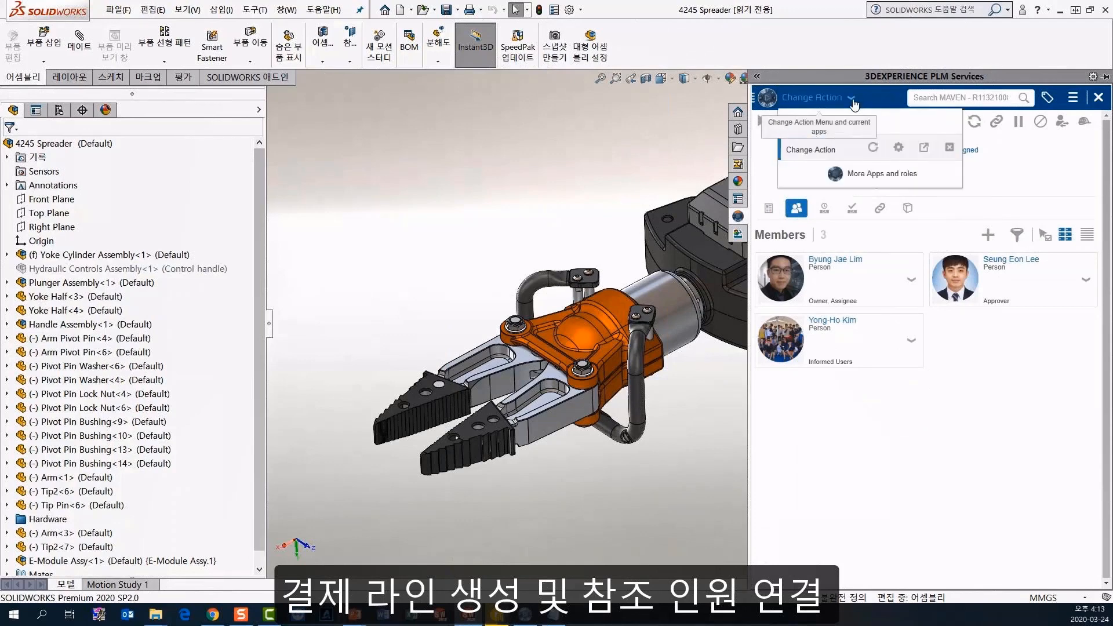
{"action": "left_click", "coordinate": [835, 118]}
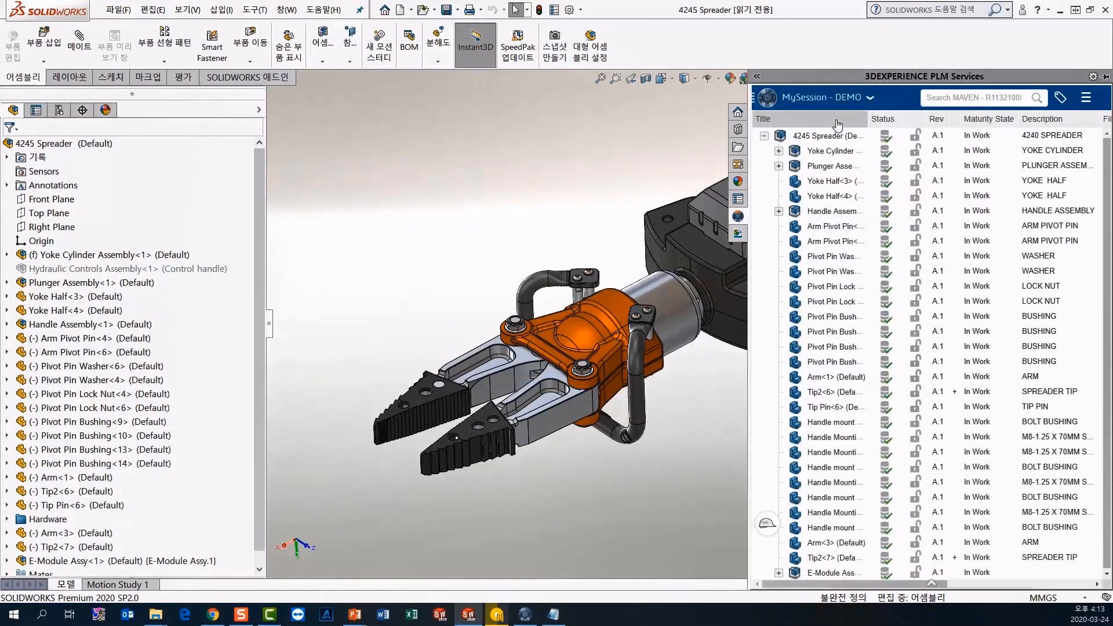
{"action": "left_click", "coordinate": [765, 136]}
{"action": "left_click", "coordinate": [770, 140]}
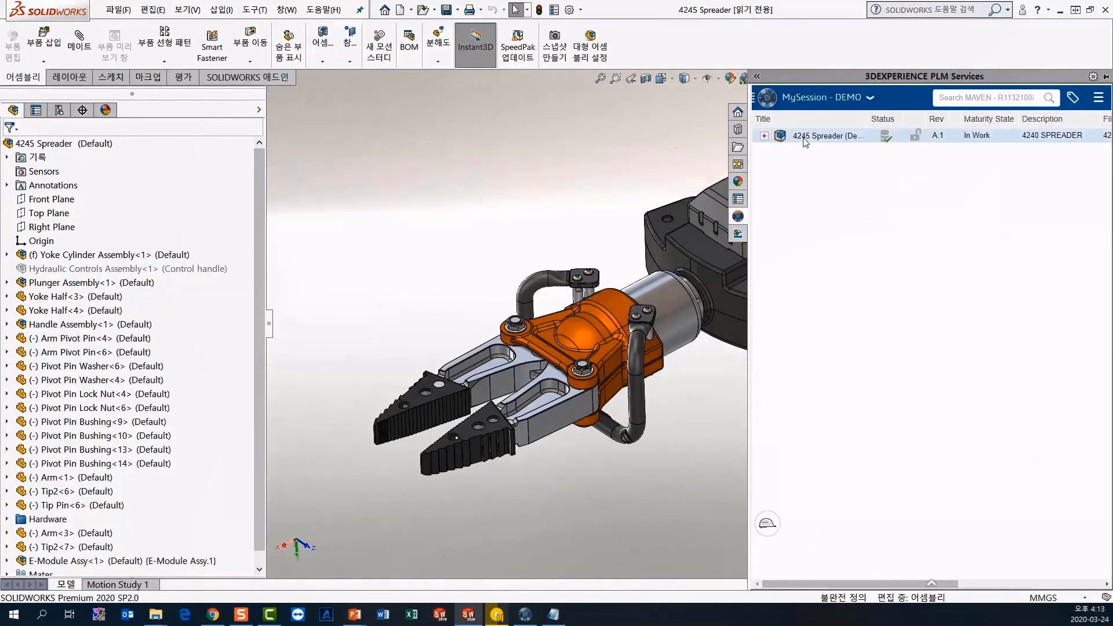
{"action": "left_click", "coordinate": [768, 137]}
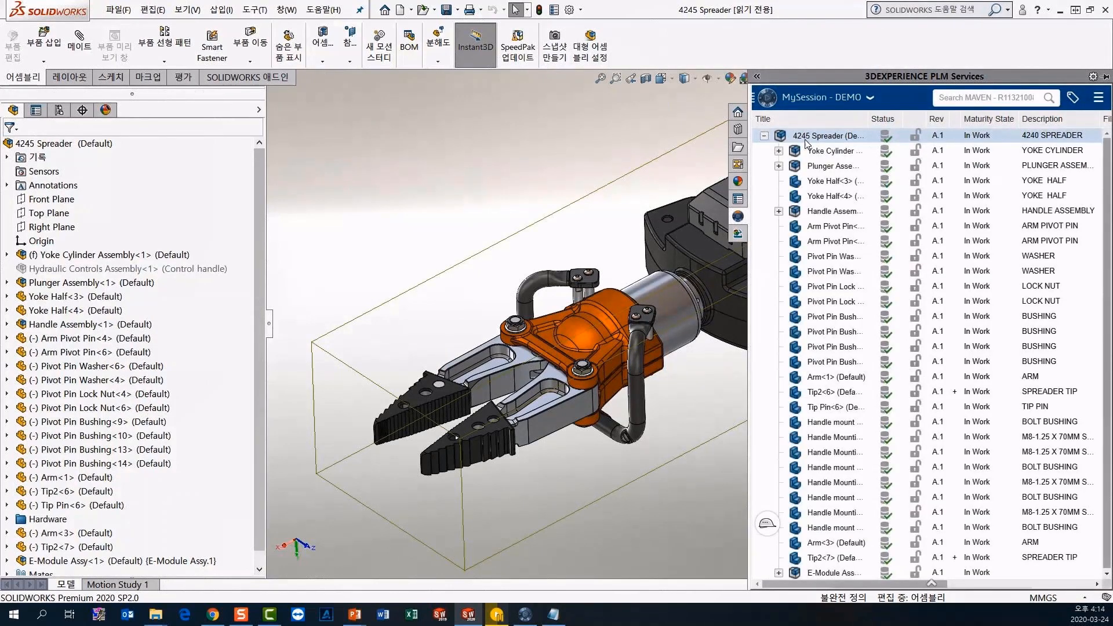
{"action": "left_click", "coordinate": [767, 524]}
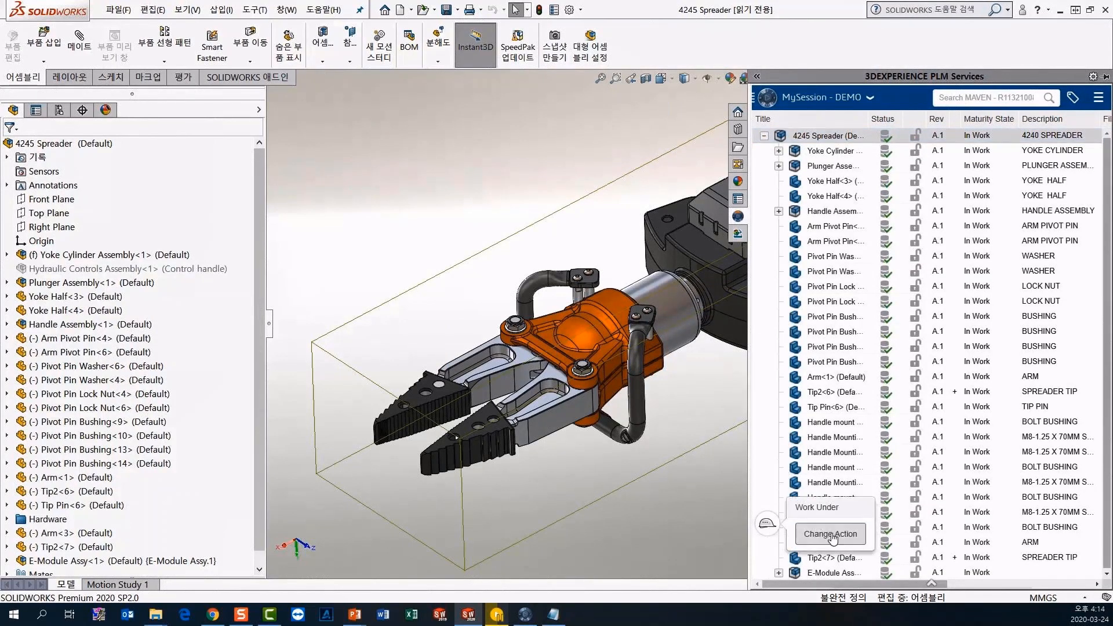
{"action": "left_click", "coordinate": [832, 539]}
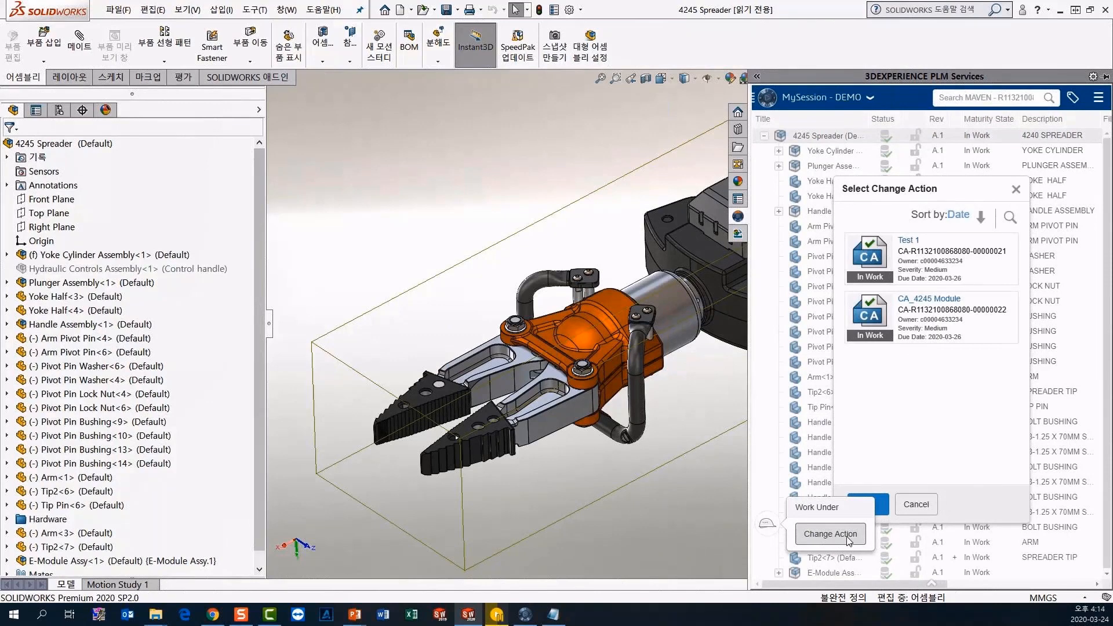
{"action": "left_click", "coordinate": [963, 331]}
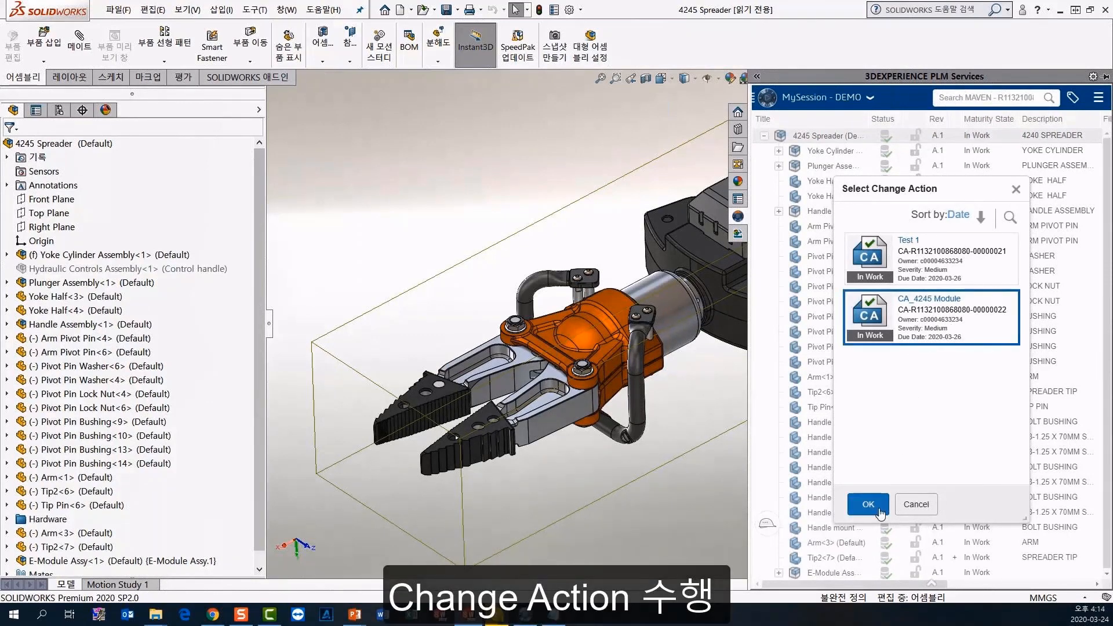
{"action": "left_click", "coordinate": [881, 512]}
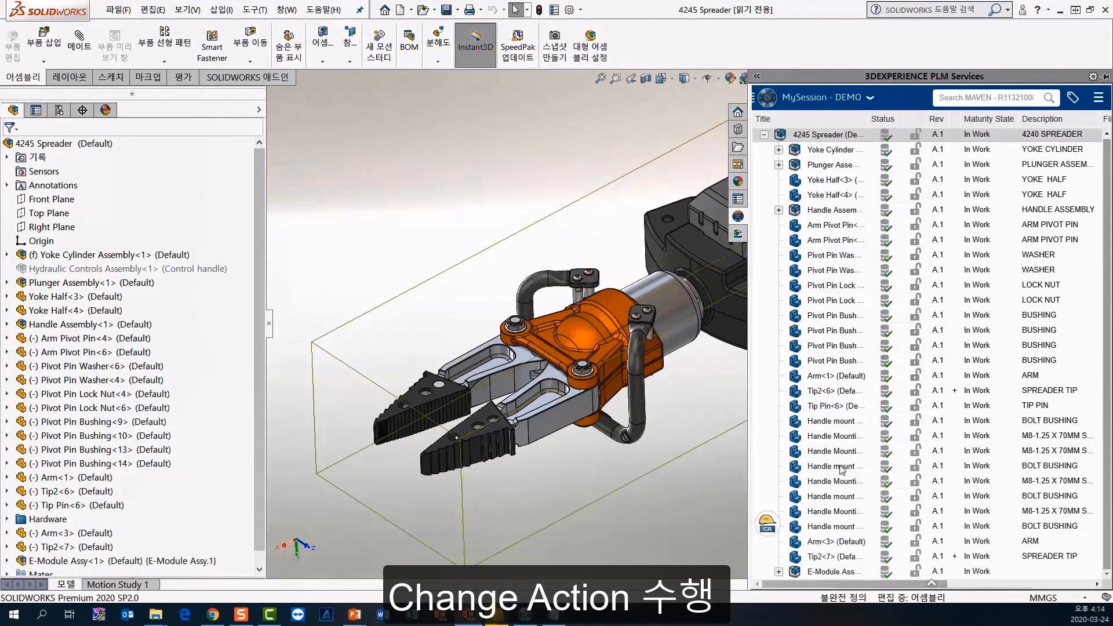
- Open the maturity settings of the E-Module Assy component in the session structure
{"action": "right_click", "coordinate": [839, 571]}
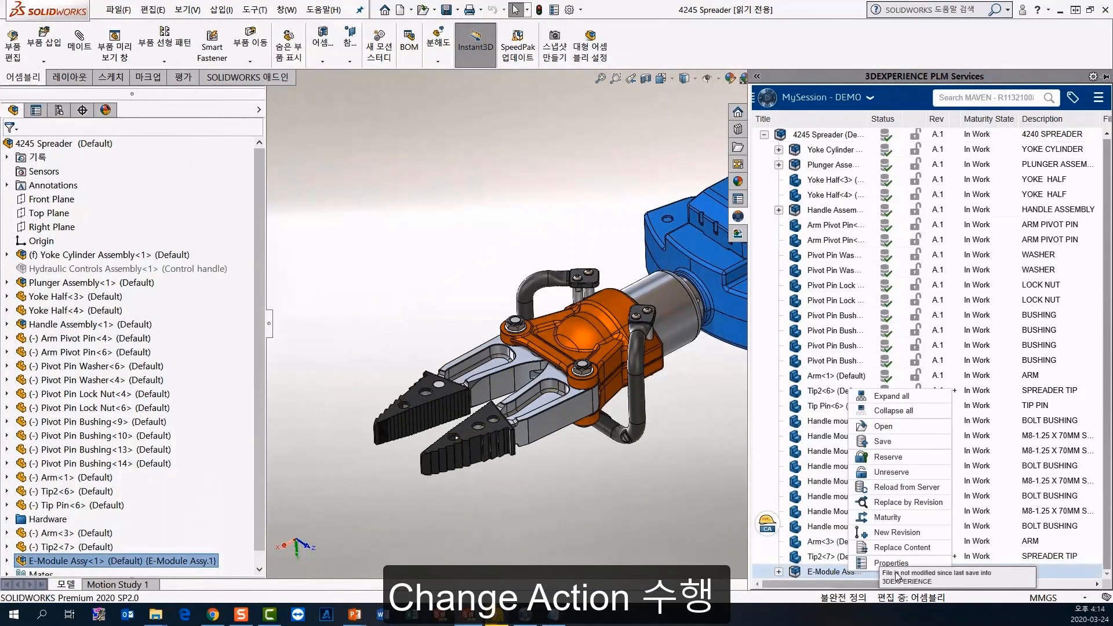
{"action": "left_click", "coordinate": [902, 519]}
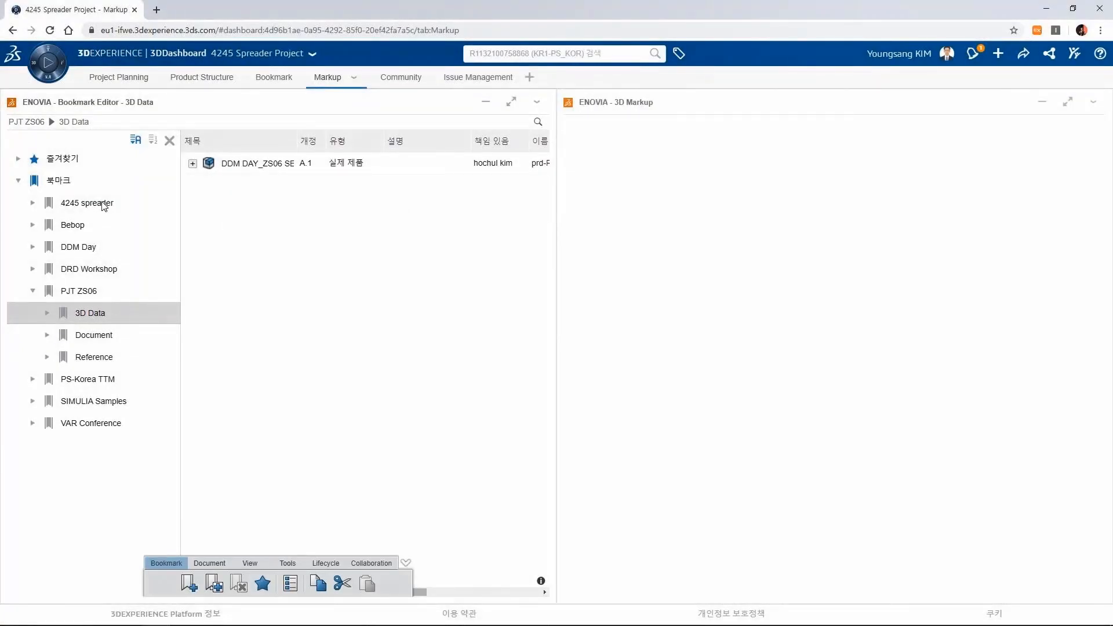
- In the 3DDashboard, load 4245 Spreader(Default) from the 4245 spreader > 3D Data bookmark into 3D Markup
{"action": "left_click", "coordinate": [104, 204]}
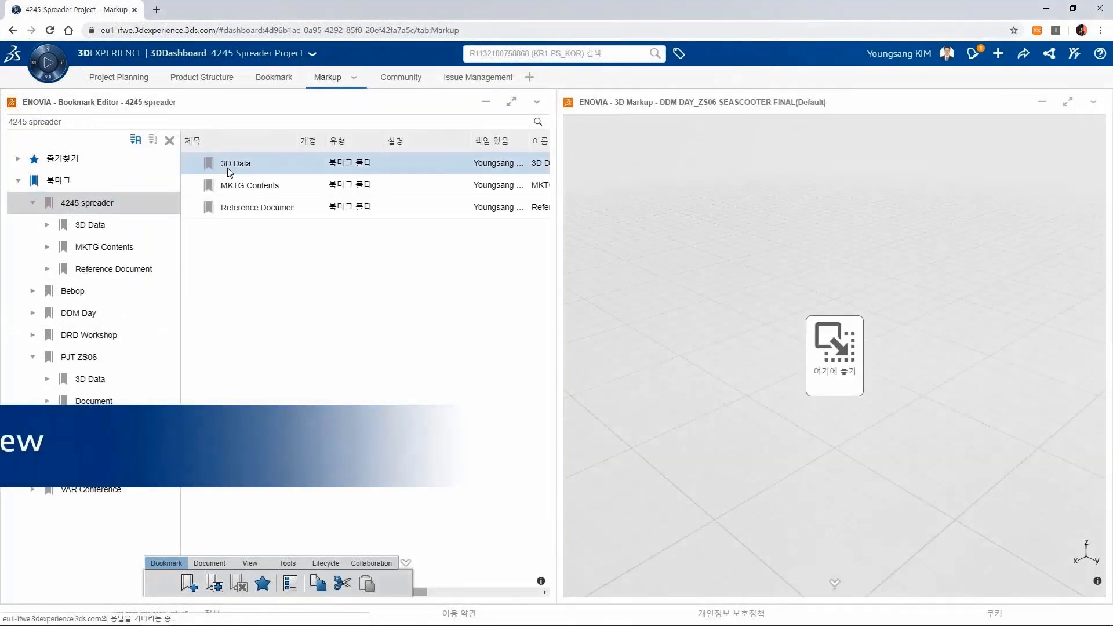
{"action": "double_click", "coordinate": [229, 165]}
{"action": "left_click_drag", "start_coordinate": [232, 184], "coordinate": [823, 355]}
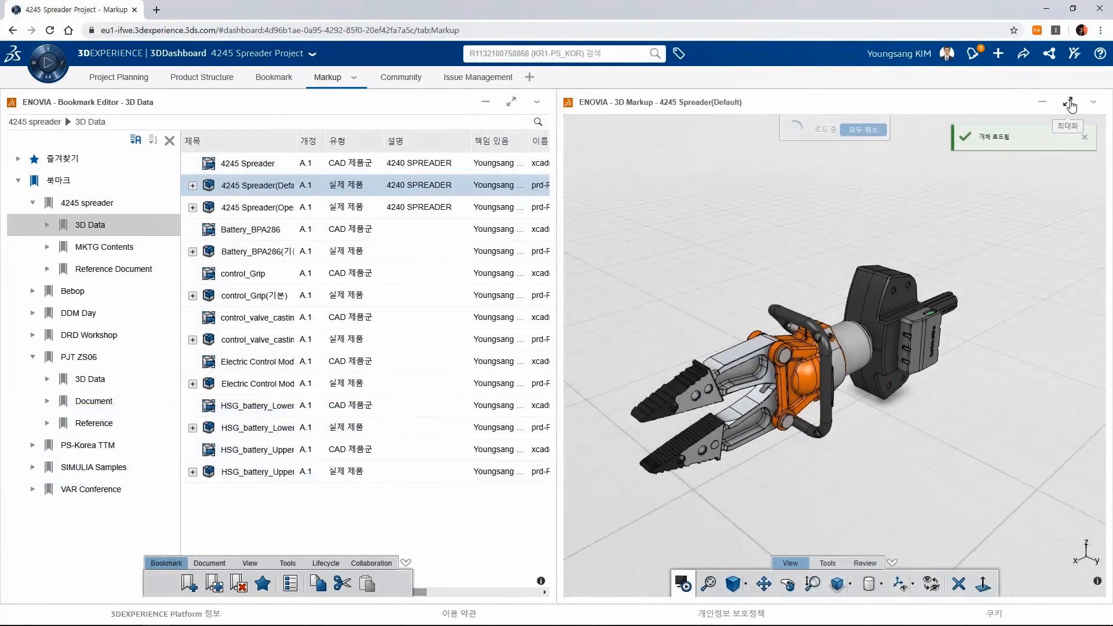
- Maximize the 3D Markup view and section the spreader crosswise, cutting the tips off so both arms show their profile
{"action": "left_click", "coordinate": [1067, 101]}
{"action": "middle_click_drag", "start_coordinate": [525, 496], "coordinate": [637, 509]}
{"action": "middle_click_drag", "start_coordinate": [410, 525], "coordinate": [583, 447]}
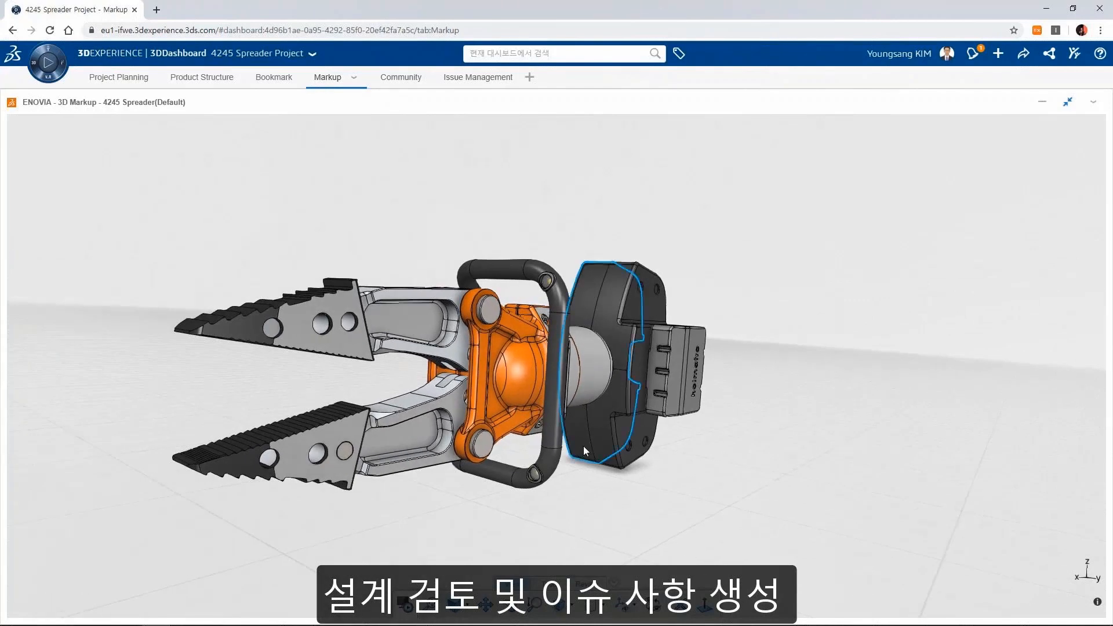
{"action": "left_click", "coordinate": [529, 609]}
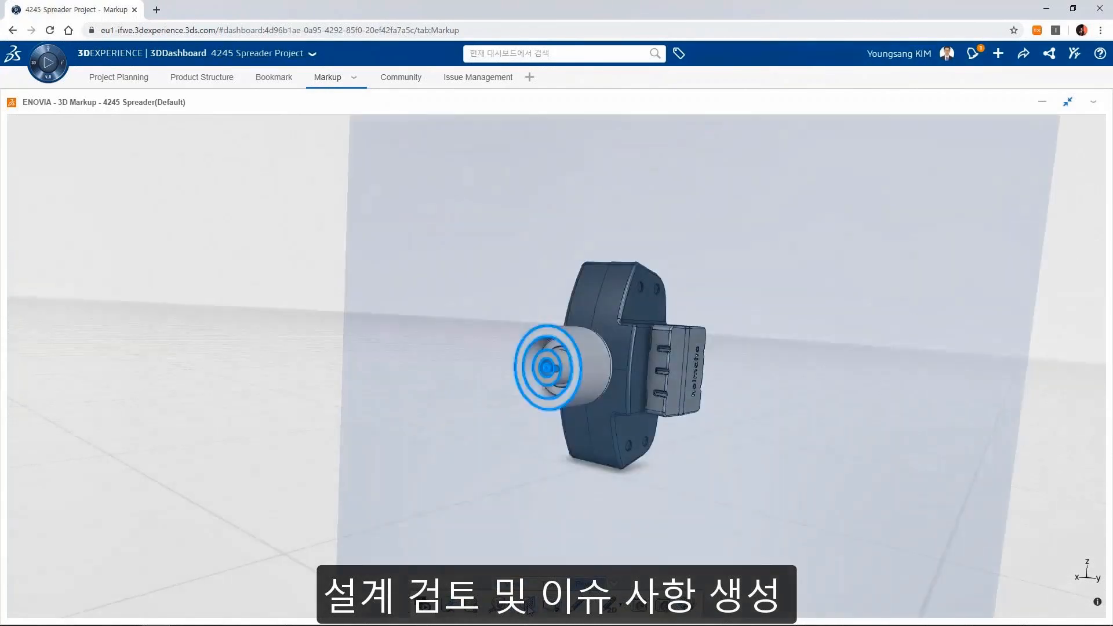
{"action": "left_click_drag", "start_coordinate": [770, 453], "coordinate": [634, 472]}
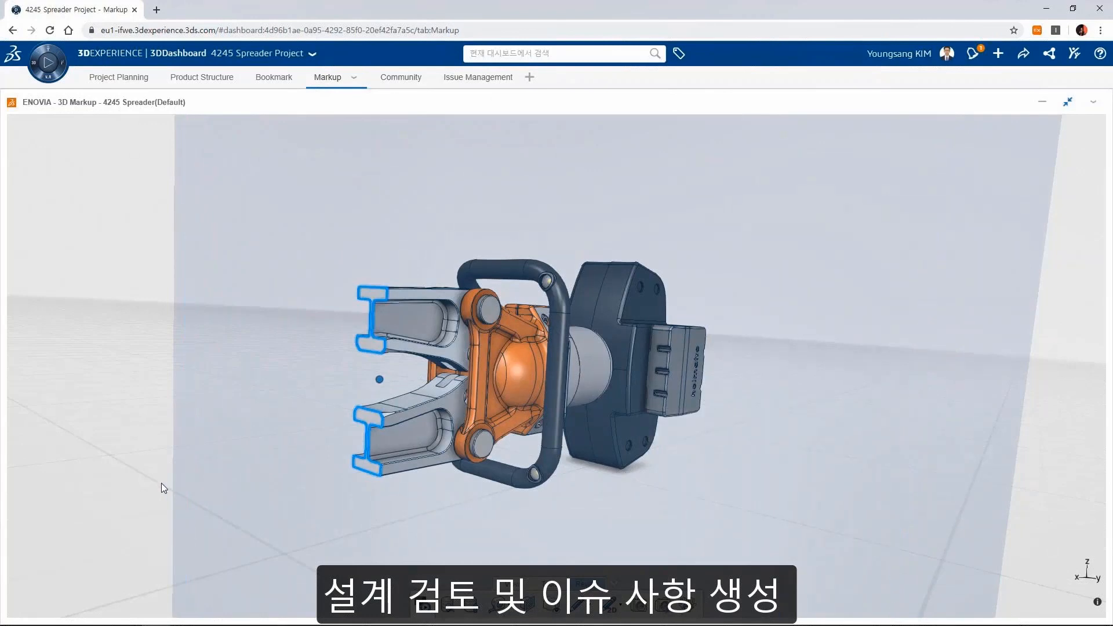
- Measure the minimum distance across the lower arm's web at the cut and place its label above the arm
{"action": "left_click", "coordinate": [497, 605]}
{"action": "left_click", "coordinate": [499, 548]}
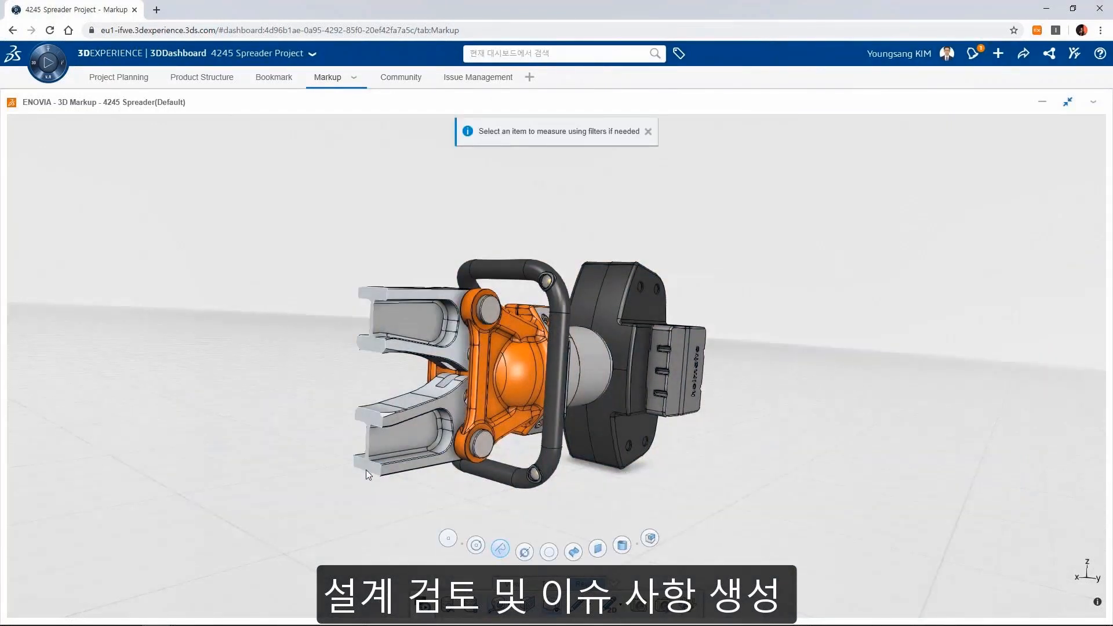
{"action": "scroll", "coordinate": [353, 465], "scroll_direction": "up", "scroll_amount": 2}
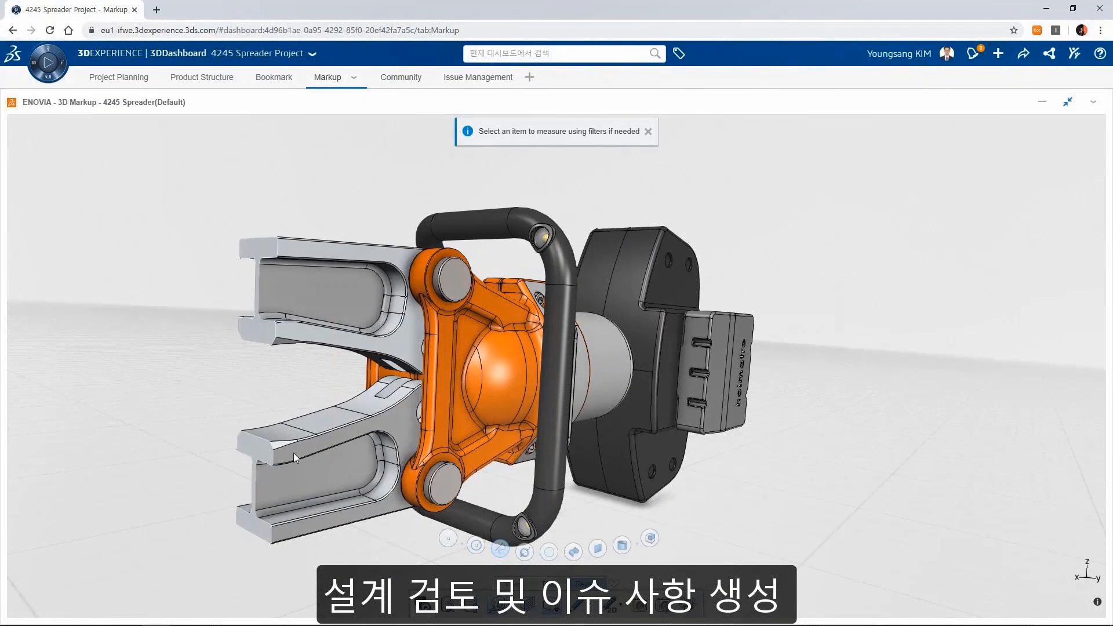
{"action": "left_click", "coordinate": [255, 475]}
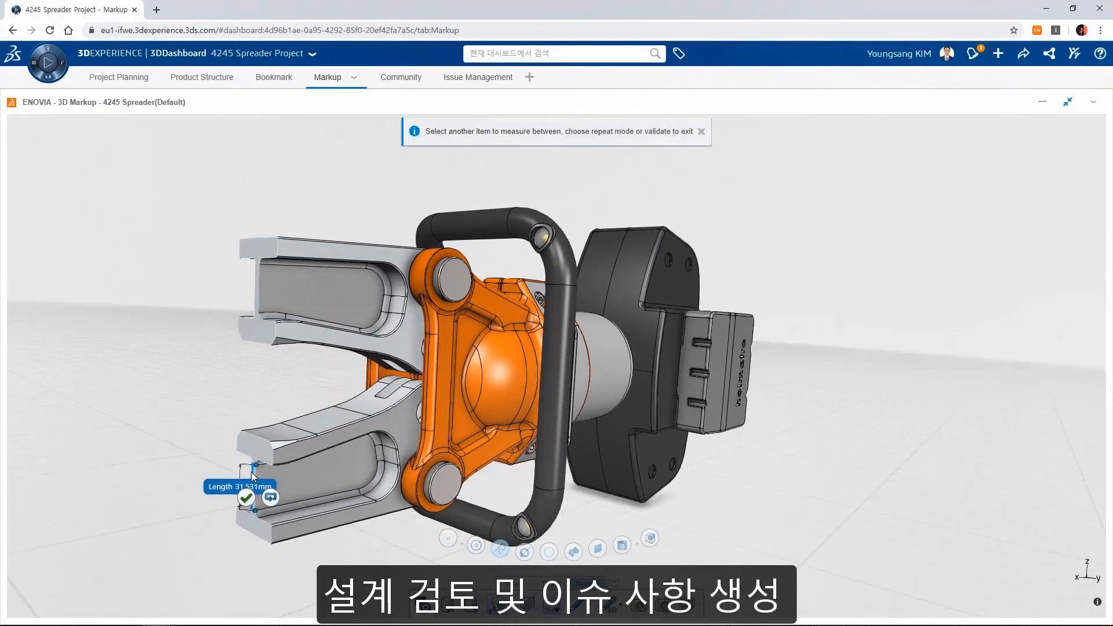
{"action": "left_click", "coordinate": [252, 472]}
{"action": "left_click", "coordinate": [239, 509]}
{"action": "left_click_drag", "start_coordinate": [224, 502], "coordinate": [189, 410]}
{"action": "left_click", "coordinate": [270, 565]}
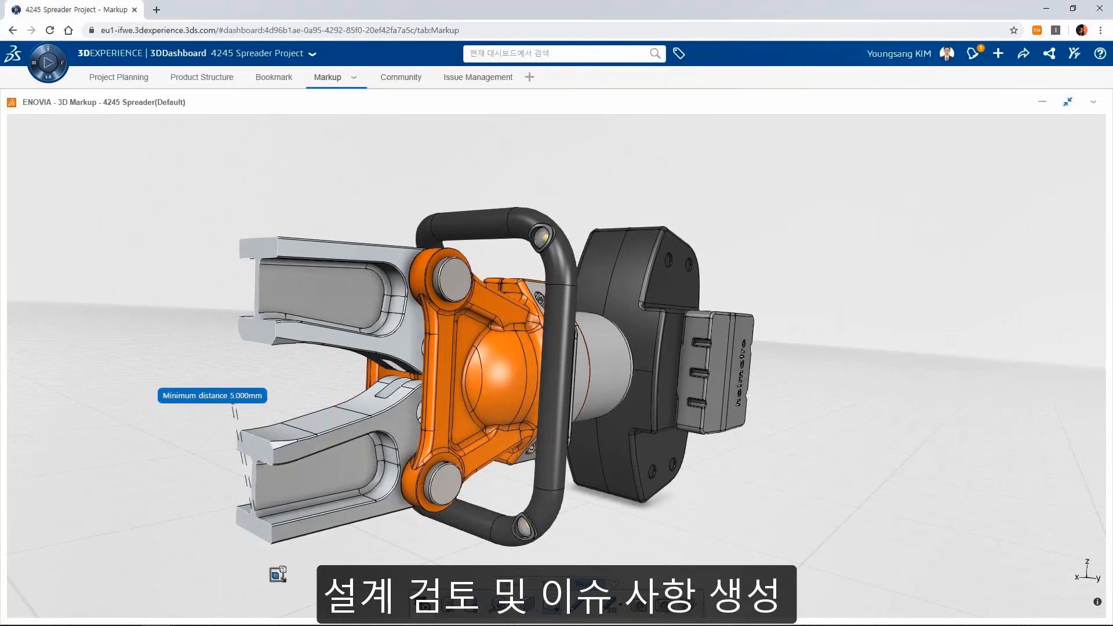
- Attach a text note reading "두께 검토 및 증가" to the lower arm's web, placed below the arm
{"action": "left_click", "coordinate": [576, 607]}
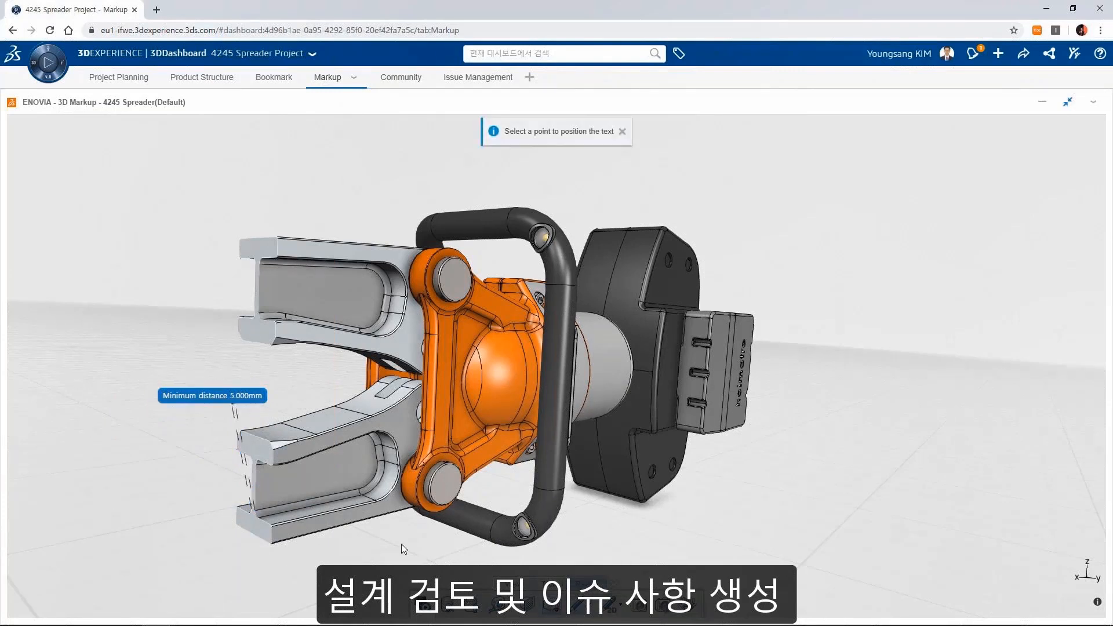
{"action": "left_click", "coordinate": [259, 491]}
{"action": "left_click", "coordinate": [314, 553]}
{"action": "left_click_drag", "start_coordinate": [263, 442], "coordinate": [333, 572]}
{"action": "double_click", "coordinate": [332, 573]}
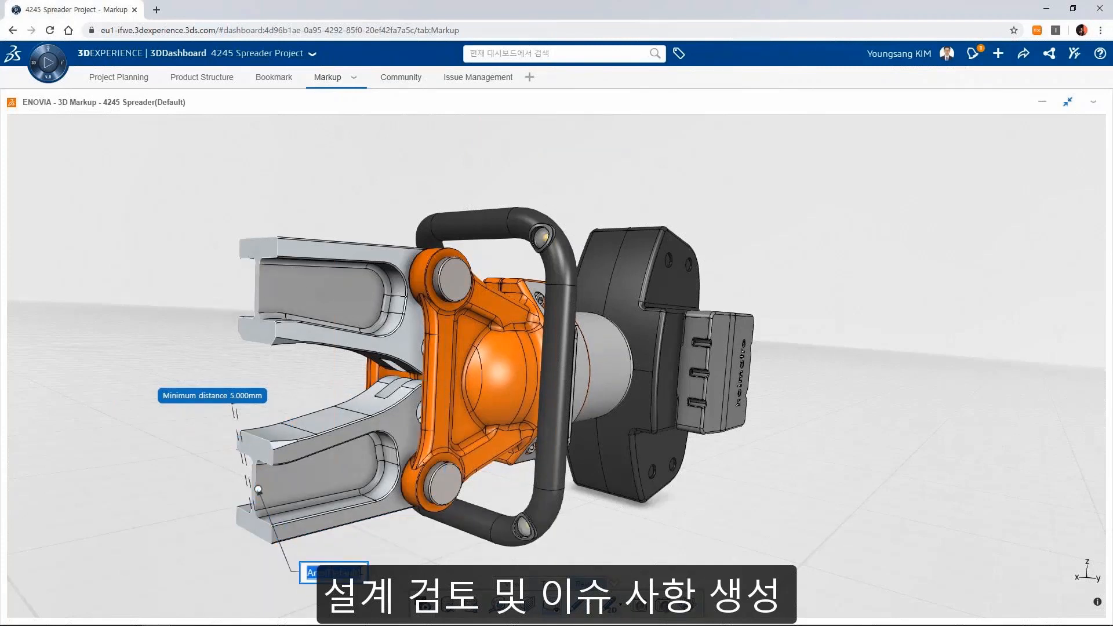
{"action": "type", "text": "두께 검토 및 증가"}
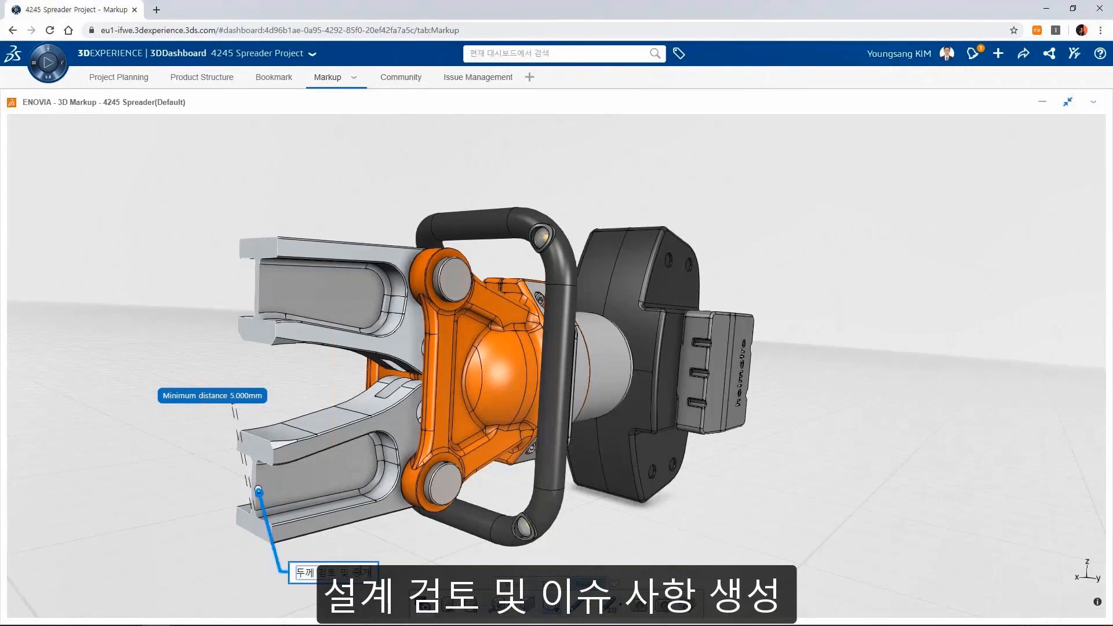
{"action": "left_click", "coordinate": [411, 541]}
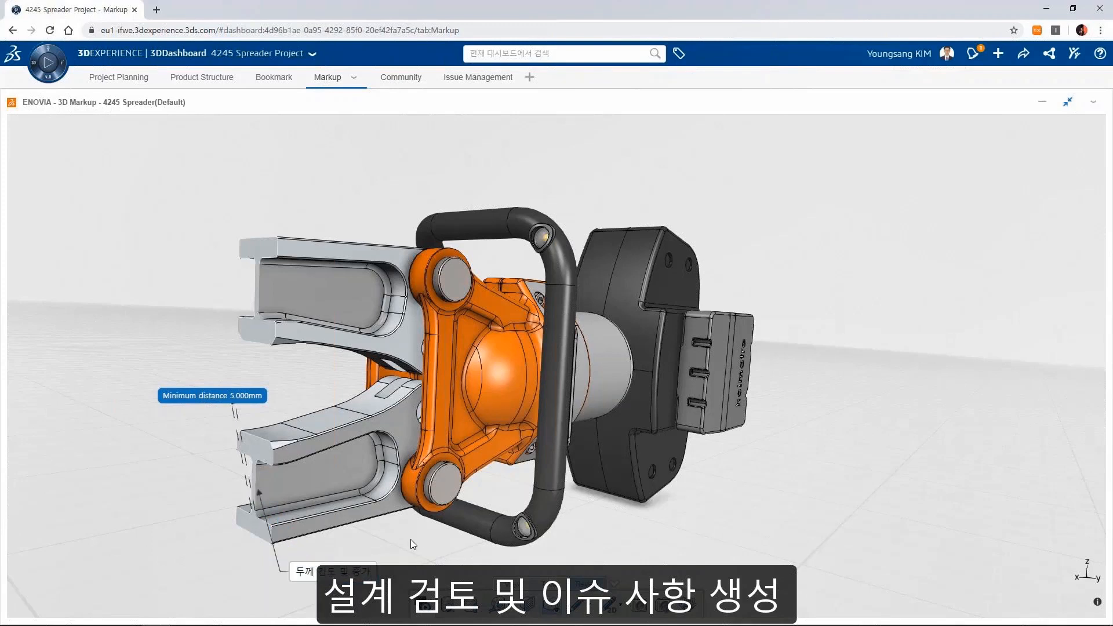
- Attach a text note reading "Battery 용량 확인" to the battery, placed below and outside the model
{"action": "left_click", "coordinate": [582, 606]}
{"action": "left_click", "coordinate": [720, 417]}
{"action": "left_click", "coordinate": [752, 484]}
{"action": "left_click_drag", "start_coordinate": [725, 362], "coordinate": [818, 513]}
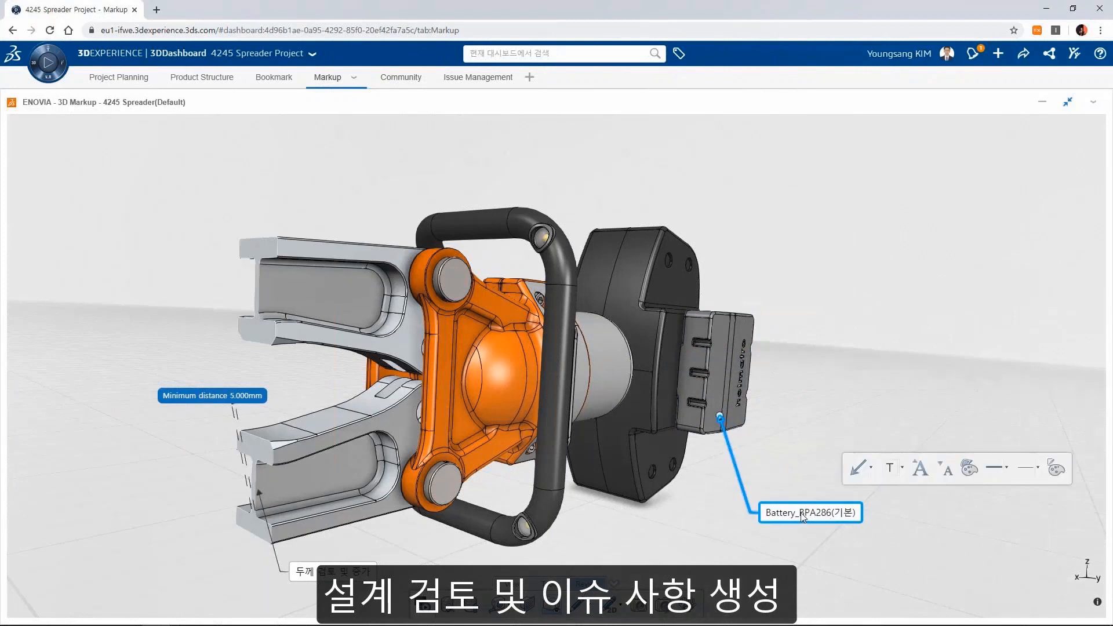
{"action": "double_click", "coordinate": [802, 516]}
{"action": "type", "text": "Battery 용량 확인"}
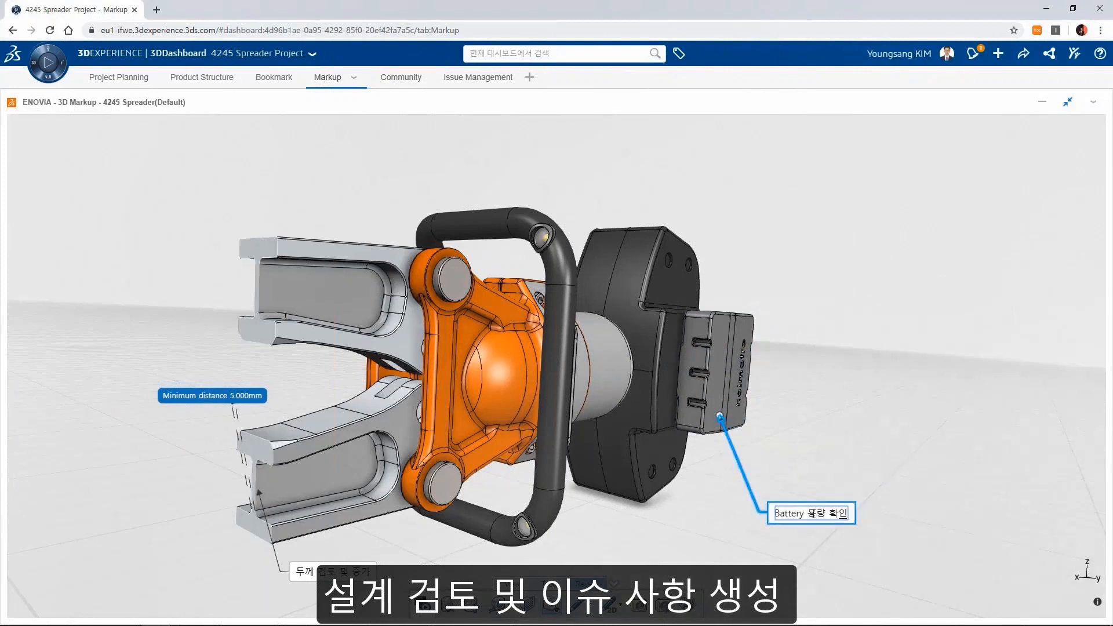
{"action": "key", "text": "Return"}
{"action": "key", "text": "BackSpace"}
{"action": "left_click", "coordinate": [829, 543]}
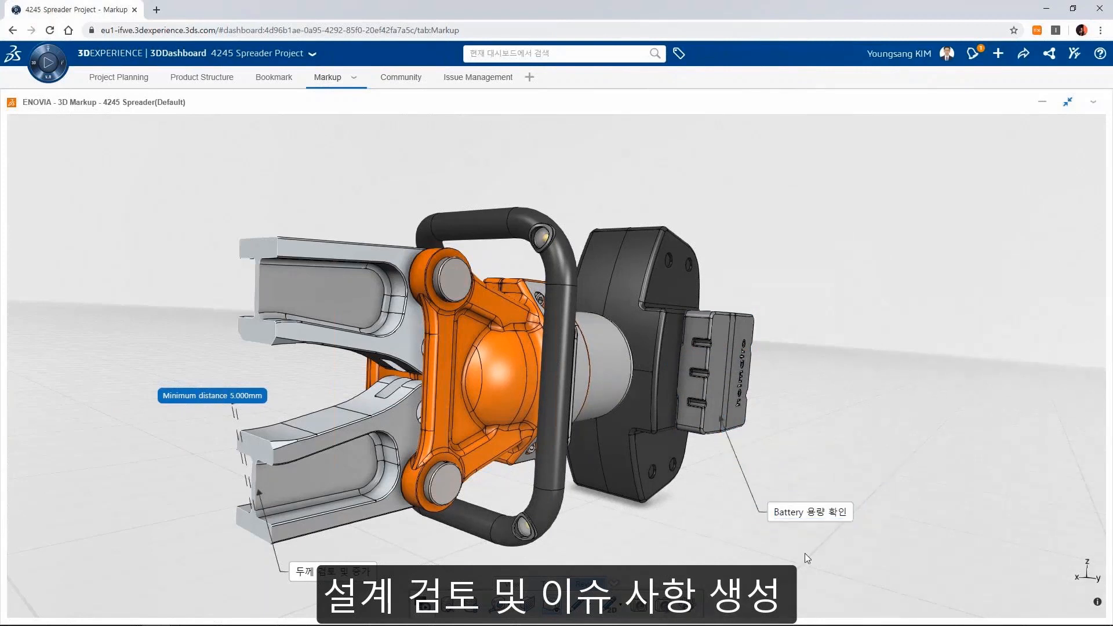
- Save the review as a markup named Design Review with the description "Markup 확인"
{"action": "left_click", "coordinate": [499, 604]}
{"action": "left_click", "coordinate": [528, 337]}
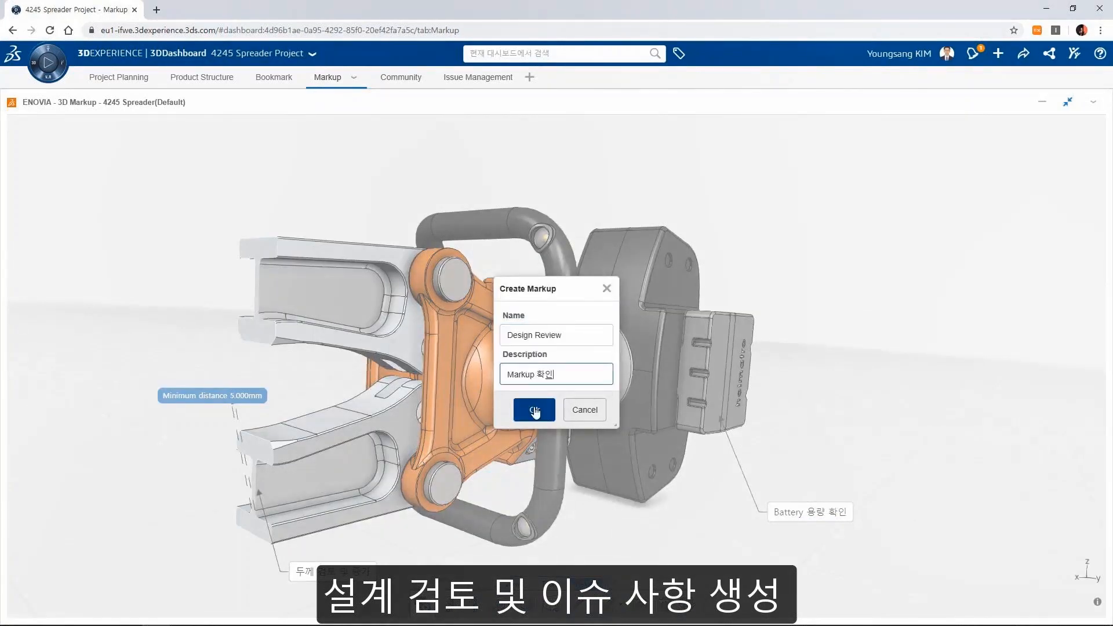
{"action": "left_click", "coordinate": [535, 411]}
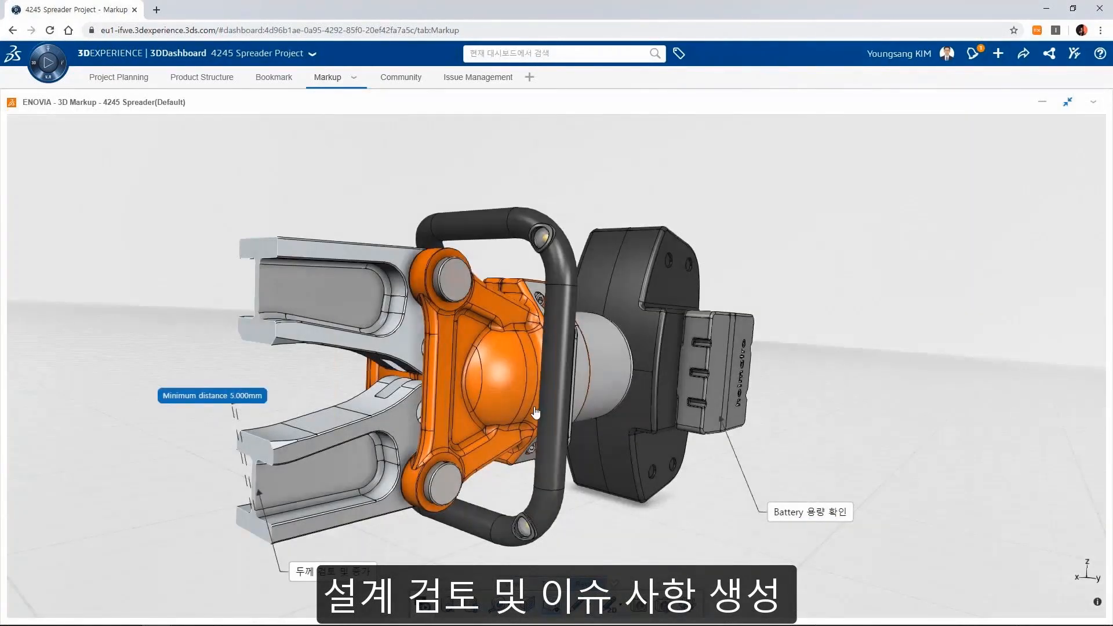
- Restore the split layout, clear the 3D Markup view and reload 4245 Spreader(Default) from the 3D Data bookmark
{"action": "left_click", "coordinate": [1068, 103]}
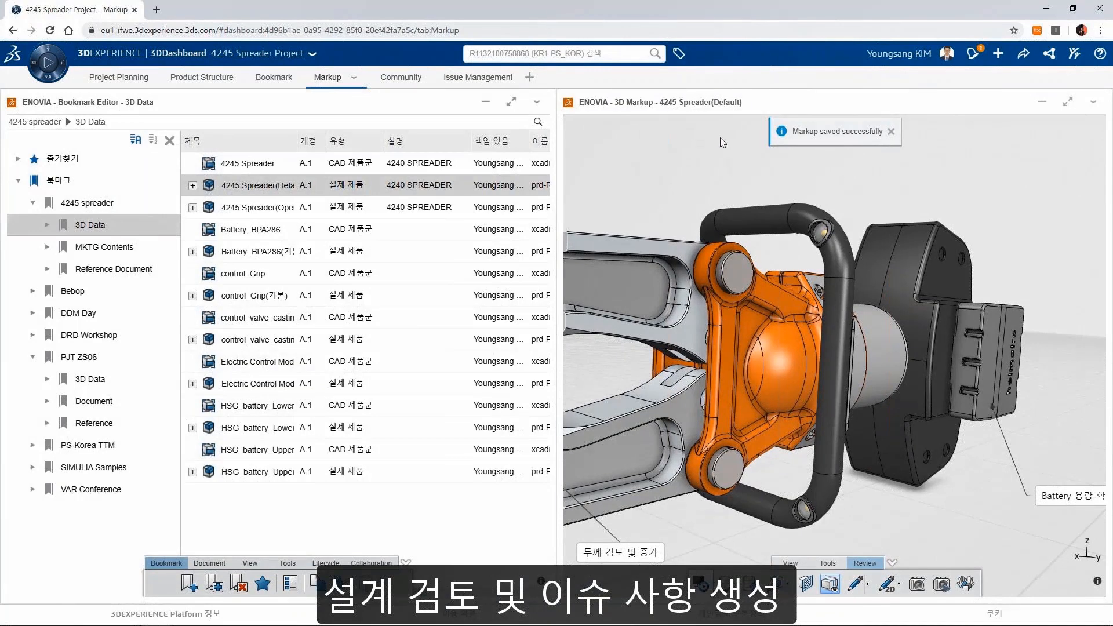
{"action": "left_click", "coordinate": [795, 565]}
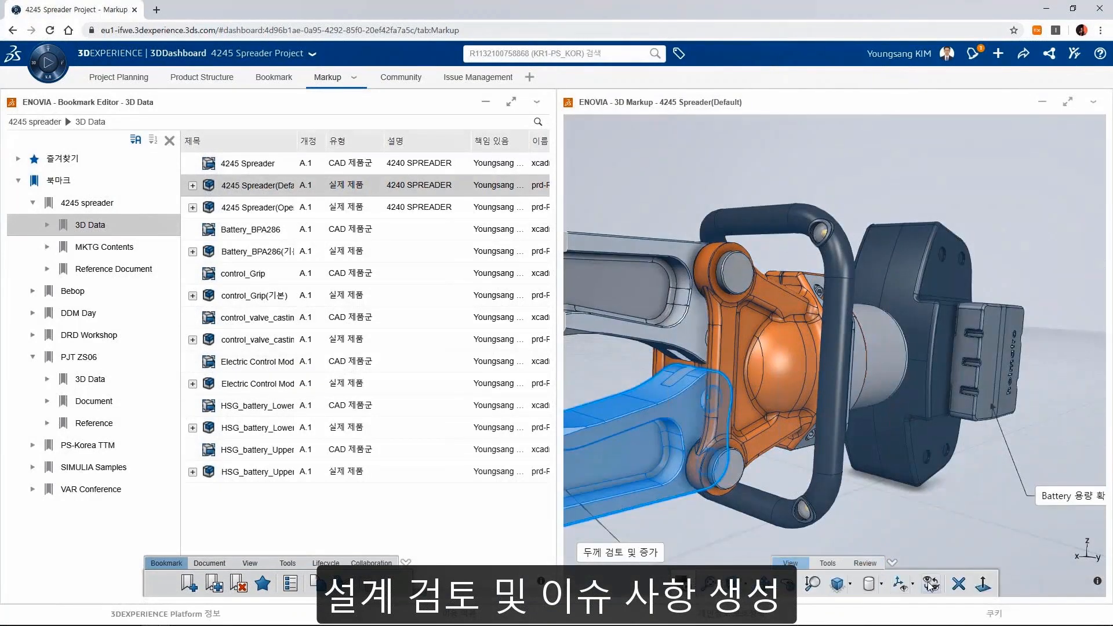
{"action": "left_click", "coordinate": [956, 583]}
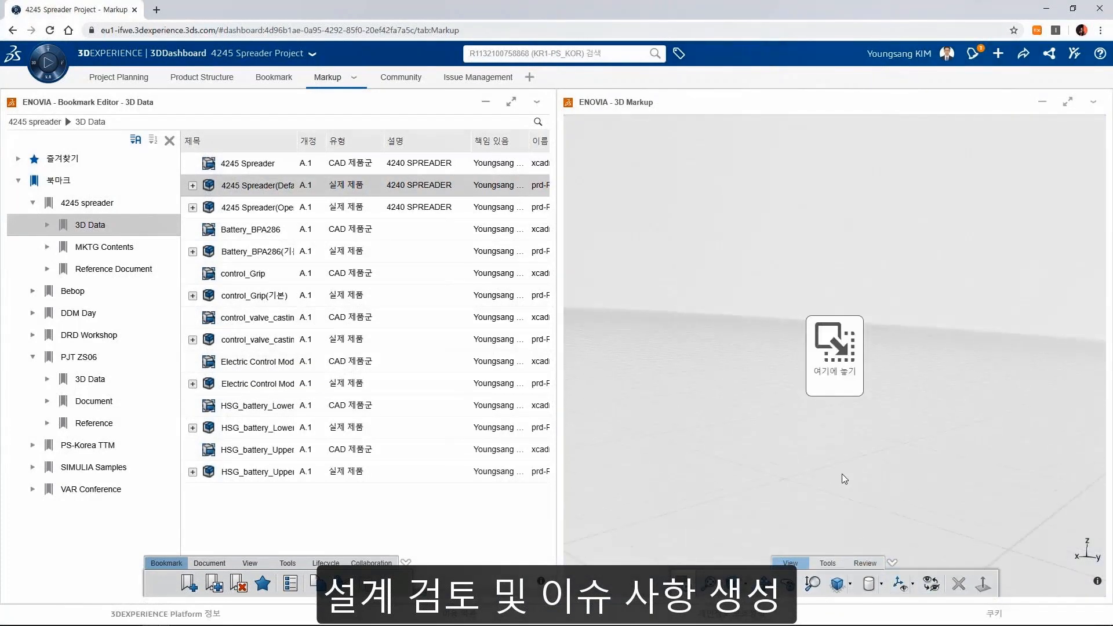
{"action": "left_click_drag", "start_coordinate": [246, 186], "coordinate": [832, 348]}
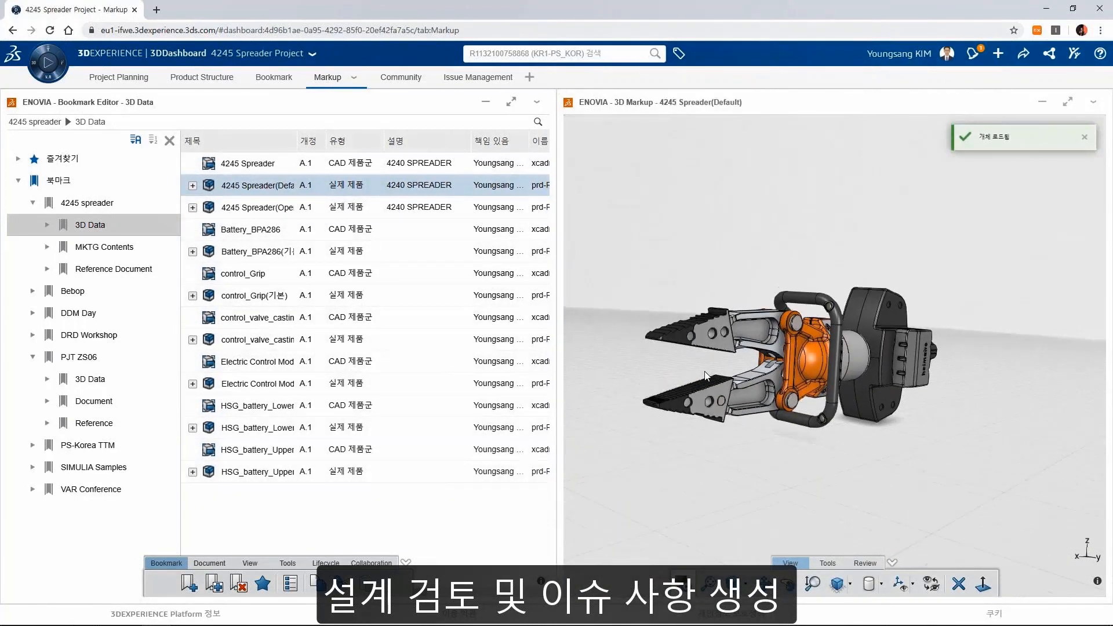
{"action": "left_click", "coordinate": [1085, 138]}
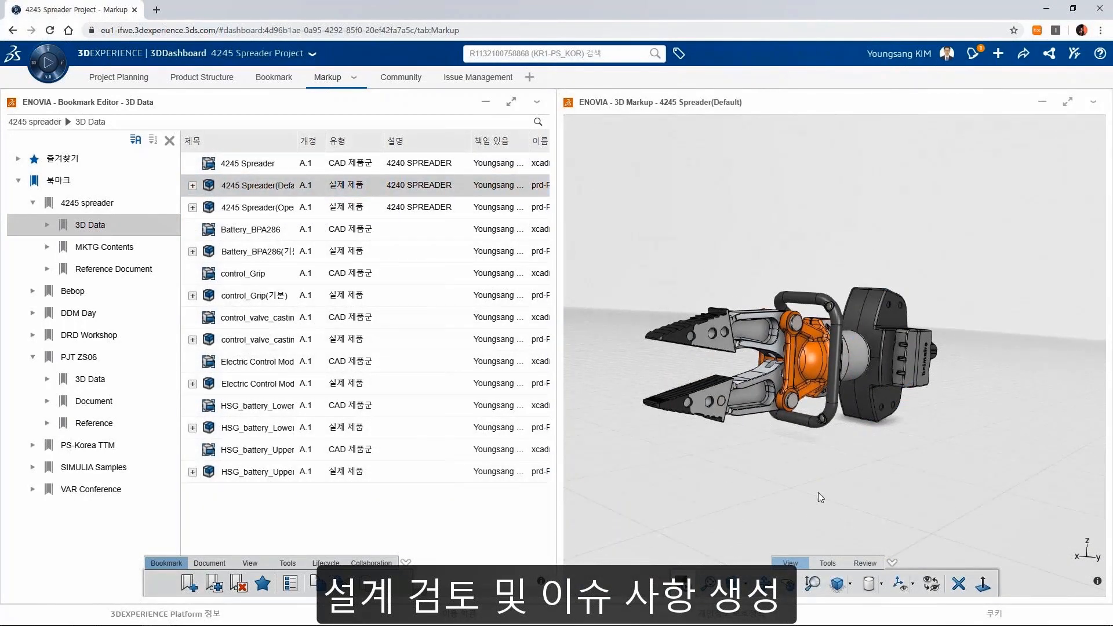
- Load the saved design review markup onto the reloaded 4245 Spreader(Default) model
{"action": "left_click", "coordinate": [865, 563]}
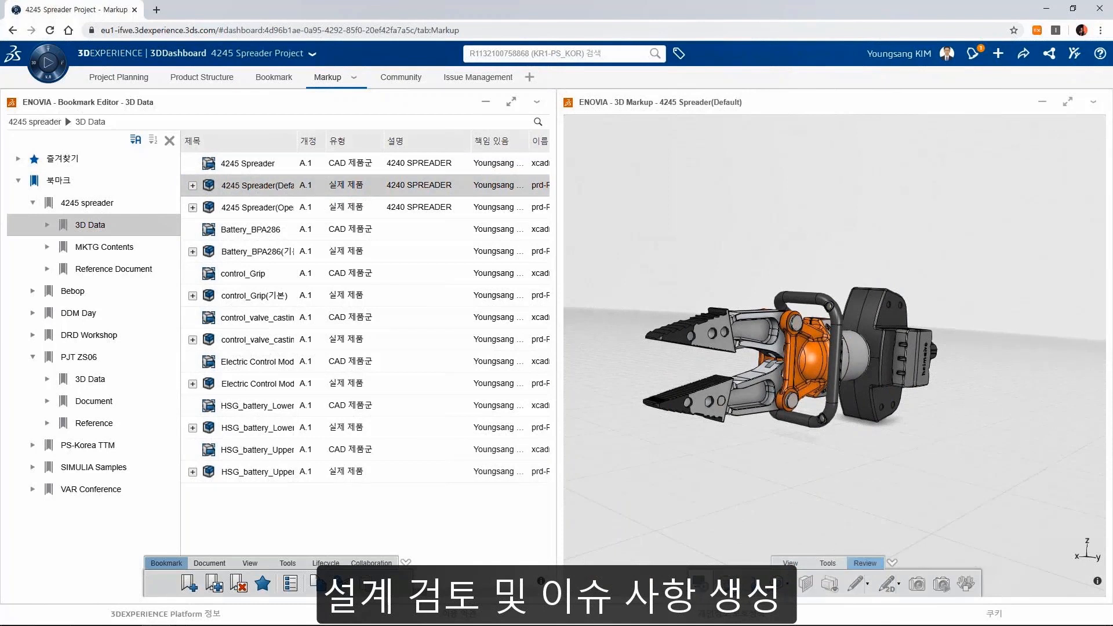
{"action": "left_click", "coordinate": [701, 584]}
{"action": "double_click", "coordinate": [801, 390]}
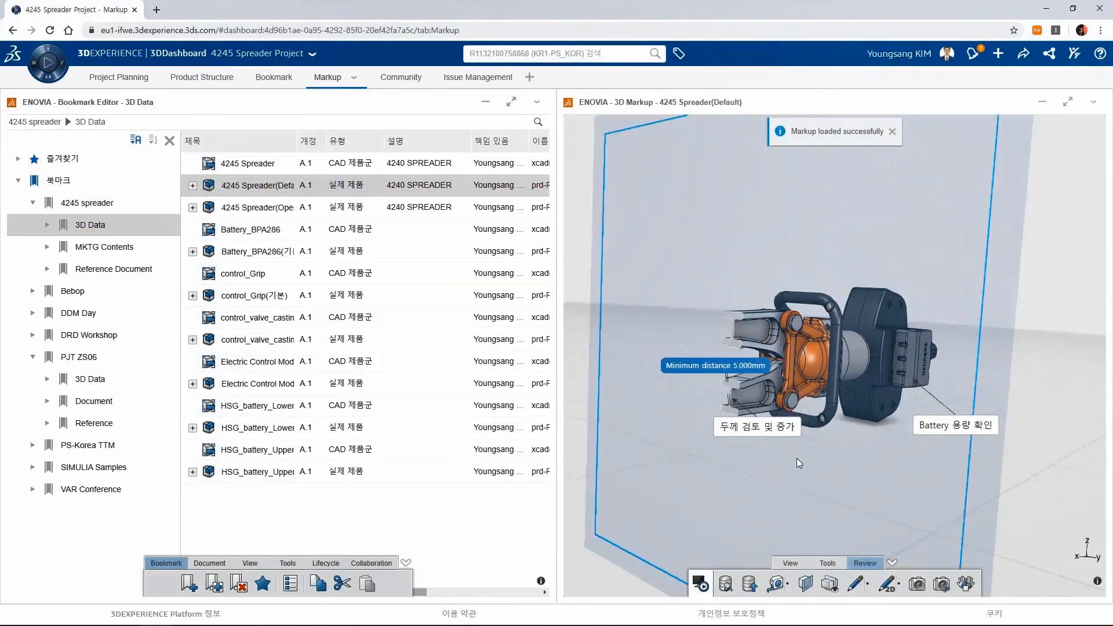
{"action": "scroll", "coordinate": [789, 458], "scroll_direction": "up", "scroll_amount": 3}
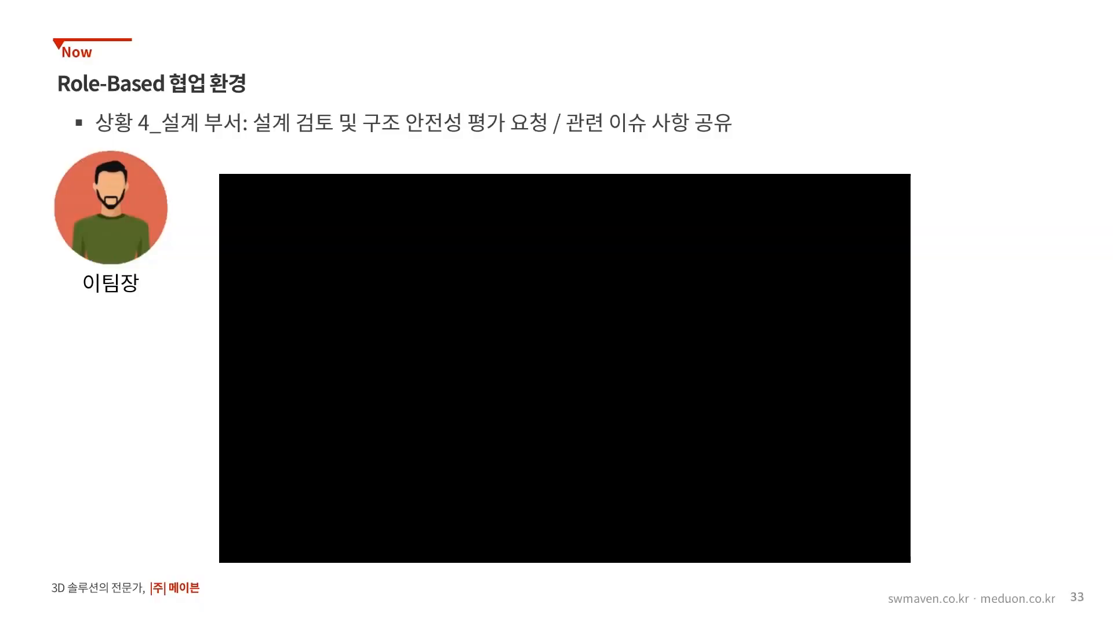
{"action": "key", "text": "Right"}
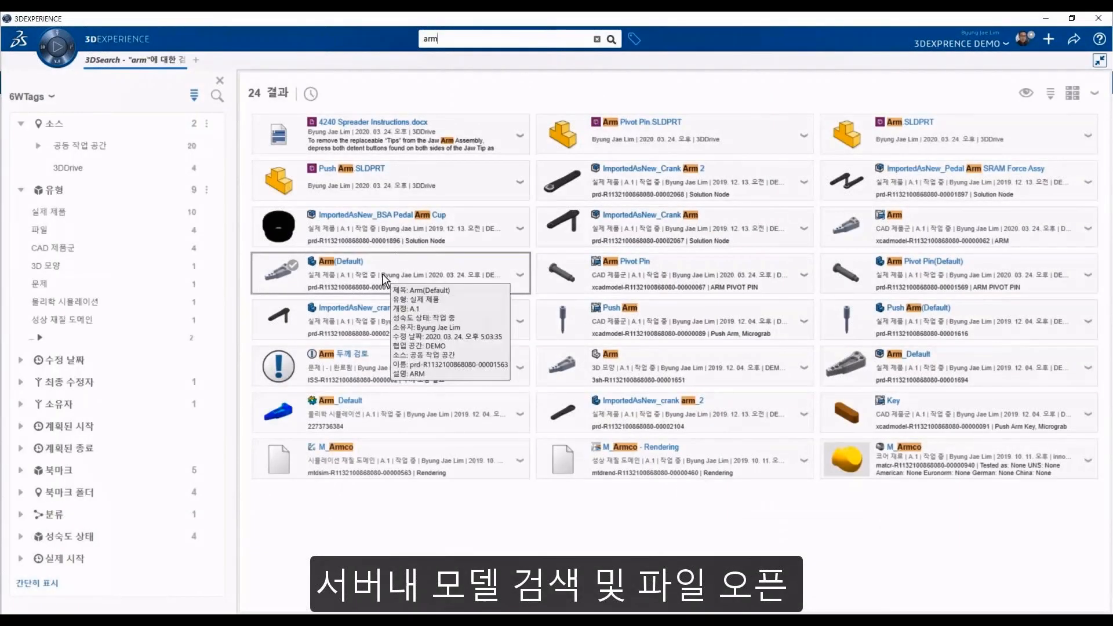
- In the 3DEXPERIENCE client, open the physical product Arm(Default) A.1 from the search results for "arm"
{"action": "left_click", "coordinate": [383, 274]}
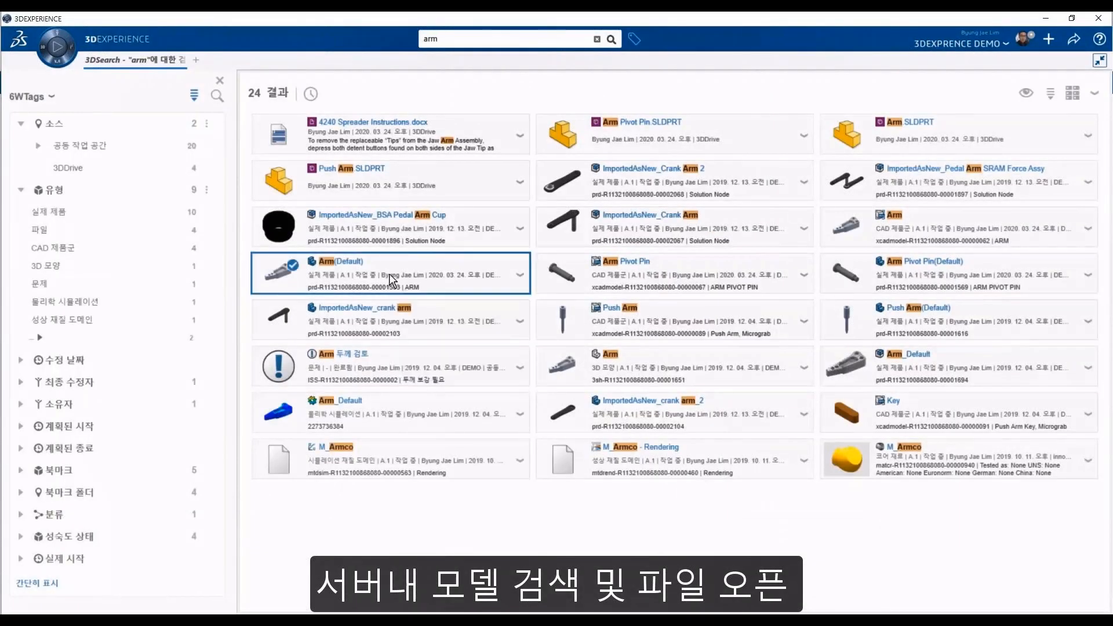
{"action": "right_click", "coordinate": [523, 308]}
{"action": "left_click", "coordinate": [520, 275]}
{"action": "left_click", "coordinate": [520, 275]}
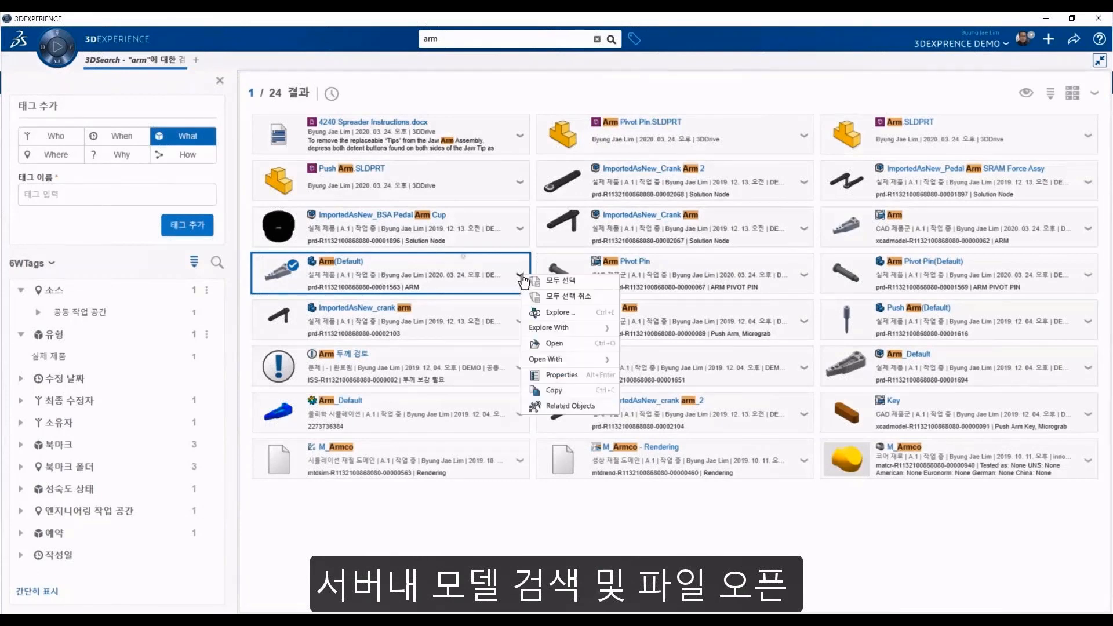
{"action": "left_click", "coordinate": [551, 342]}
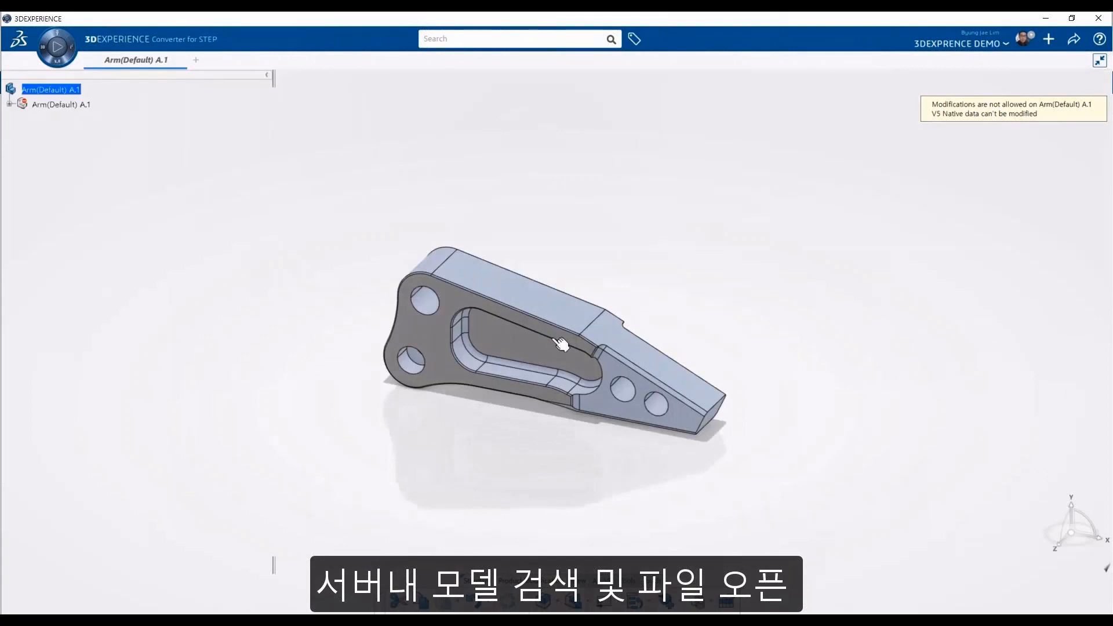
- Launch the Structural Model app for the arm and create a finite element model with the initialization method None
{"action": "left_click", "coordinate": [55, 65]}
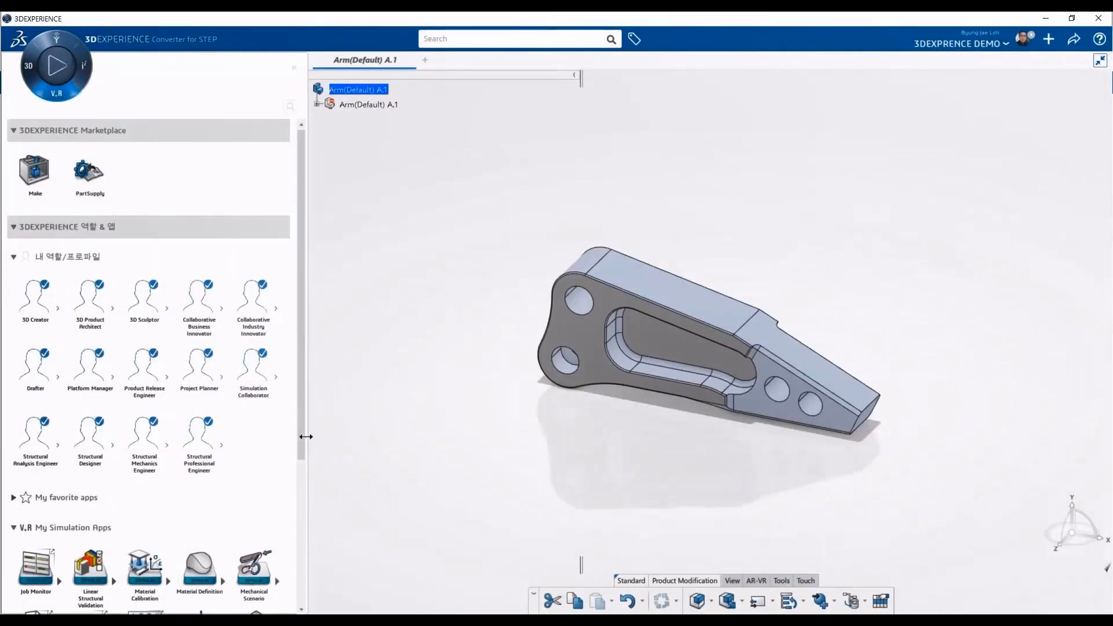
{"action": "scroll", "coordinate": [68, 560], "scroll_direction": "down", "scroll_amount": 5}
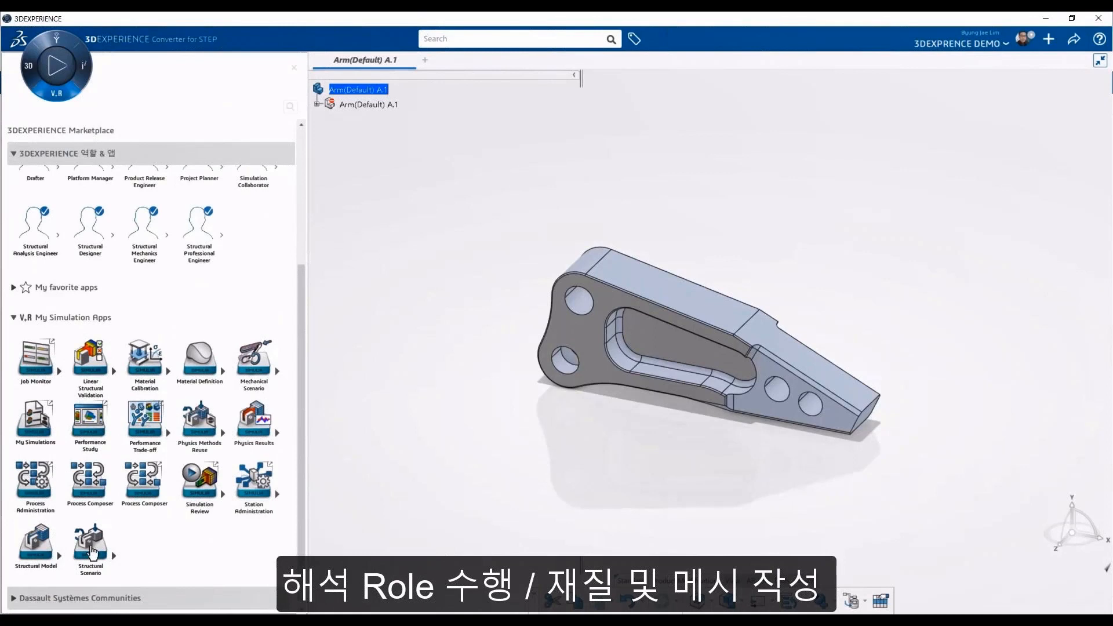
{"action": "left_click", "coordinate": [35, 551]}
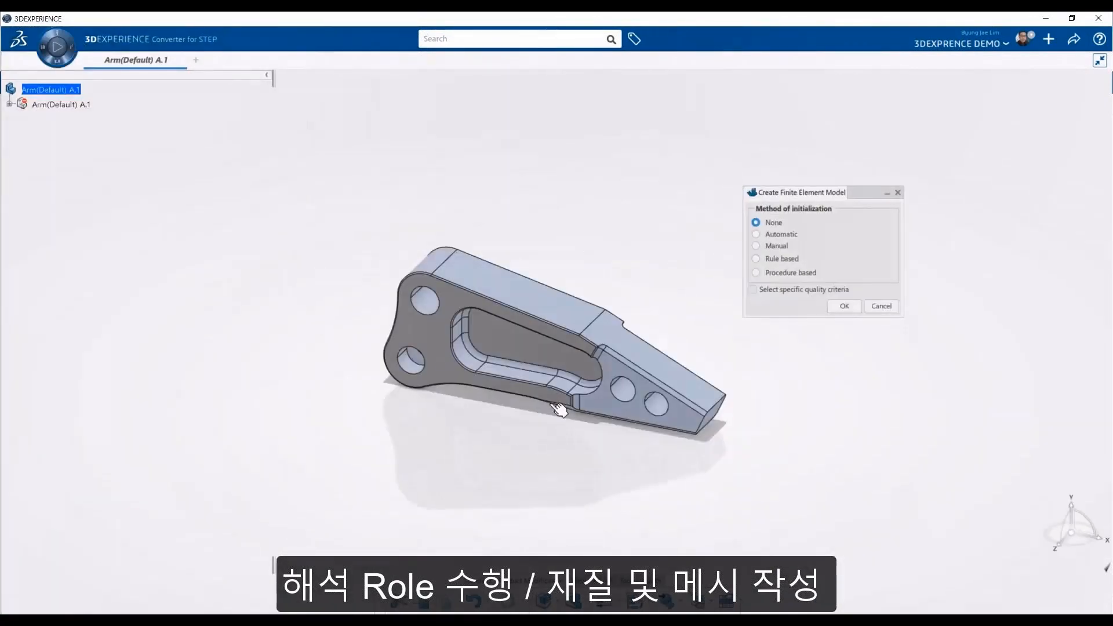
{"action": "left_click", "coordinate": [844, 308]}
- Create a solid section on the arm's PartBody and assign the AISI 304 material from the Steel group
{"action": "left_click", "coordinate": [579, 578]}
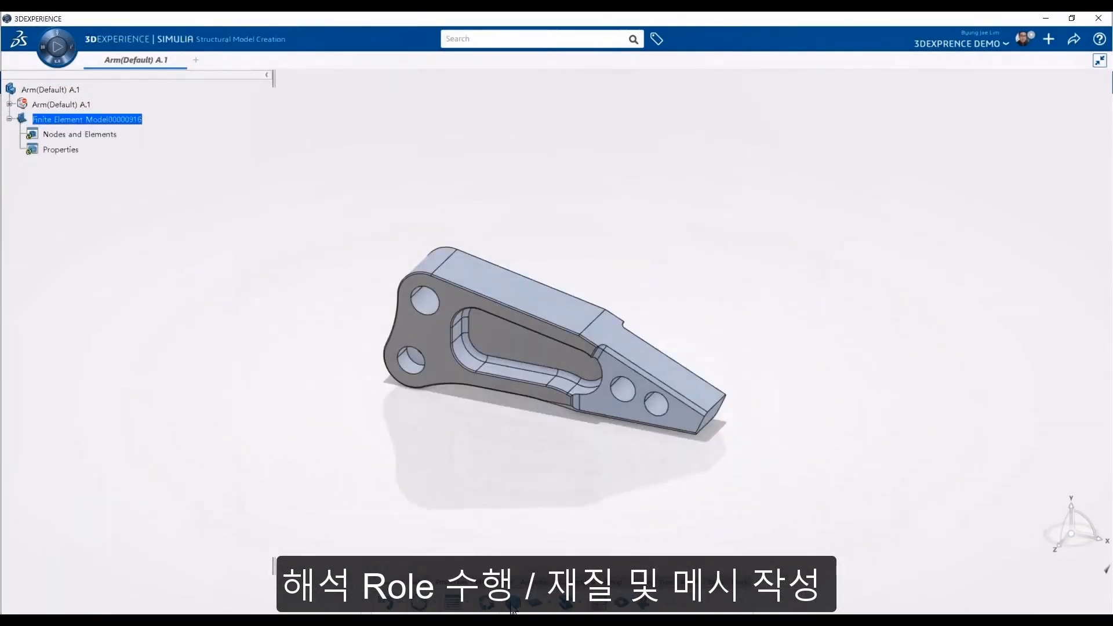
{"action": "left_click", "coordinate": [630, 344]}
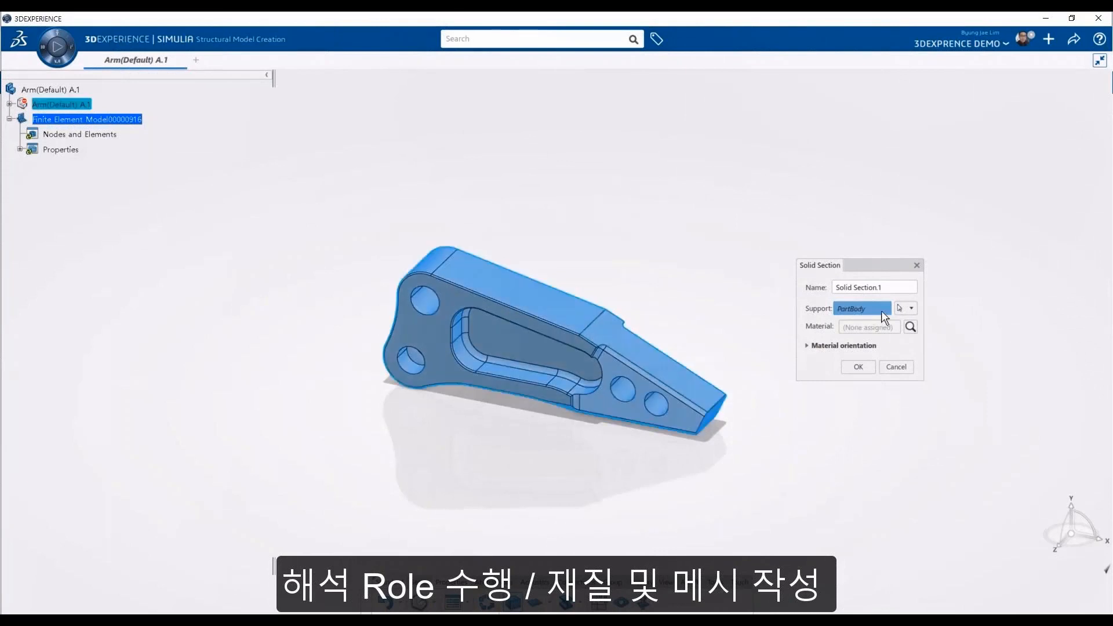
{"action": "left_click", "coordinate": [910, 327]}
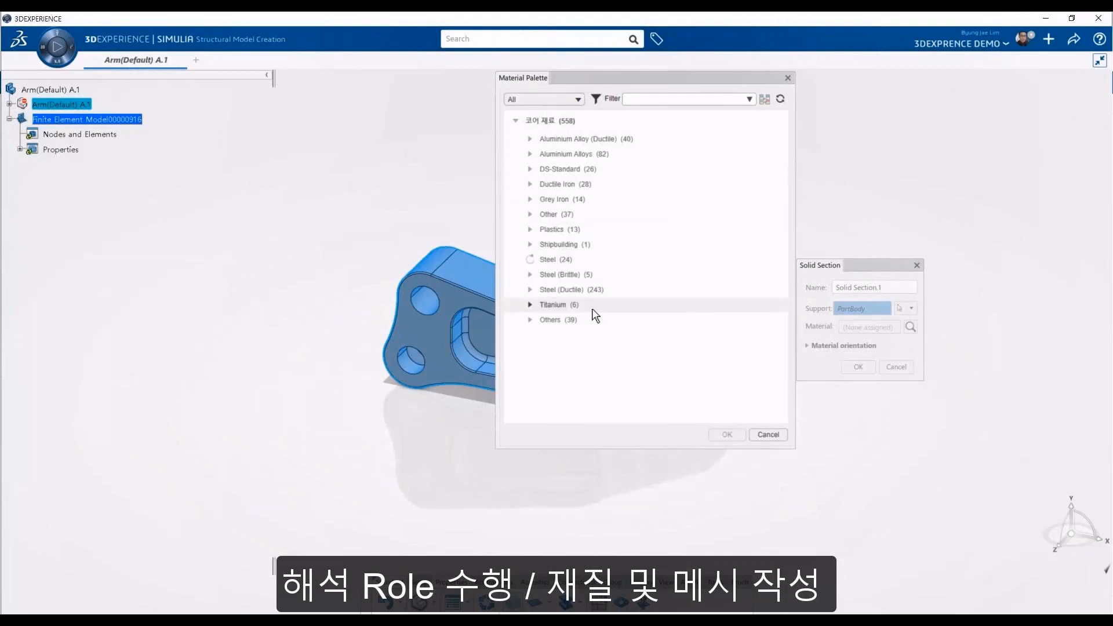
{"action": "left_click", "coordinate": [530, 259]}
{"action": "double_click", "coordinate": [587, 410]}
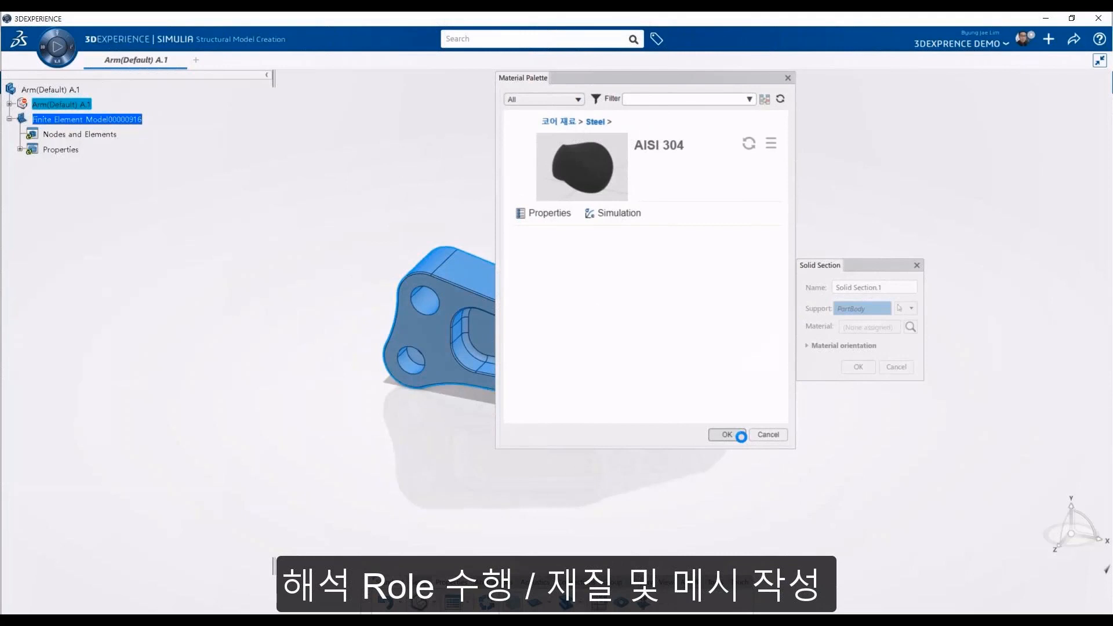
{"action": "left_click", "coordinate": [741, 436]}
{"action": "left_click", "coordinate": [861, 384]}
- Switch to Mesh Creation and generate a solid mesh on the arm
{"action": "left_click", "coordinate": [440, 603]}
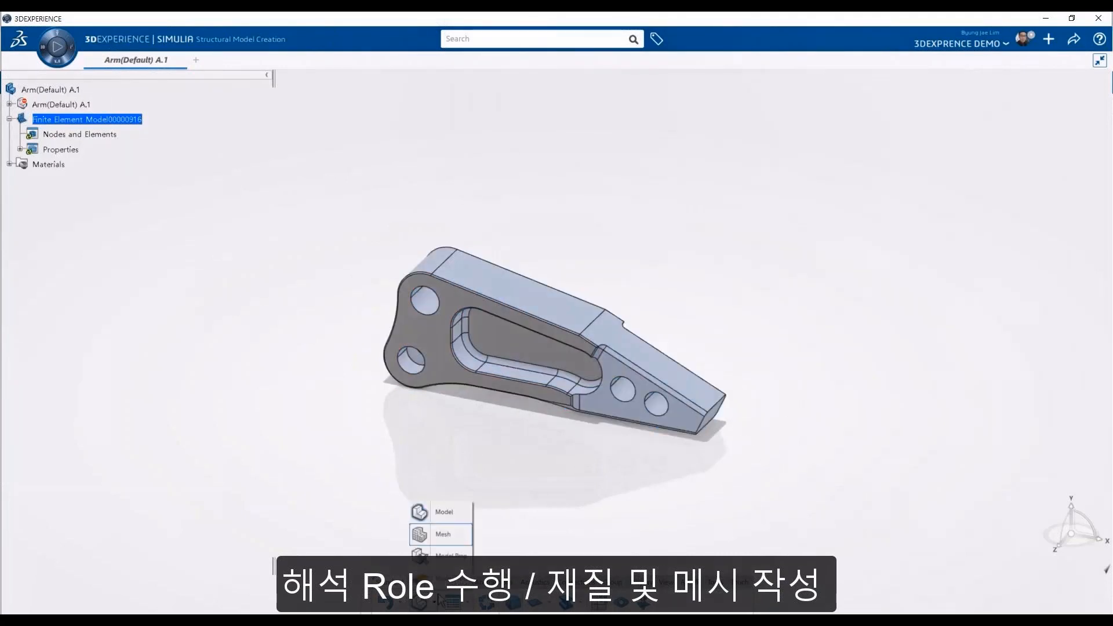
{"action": "left_click", "coordinate": [442, 536]}
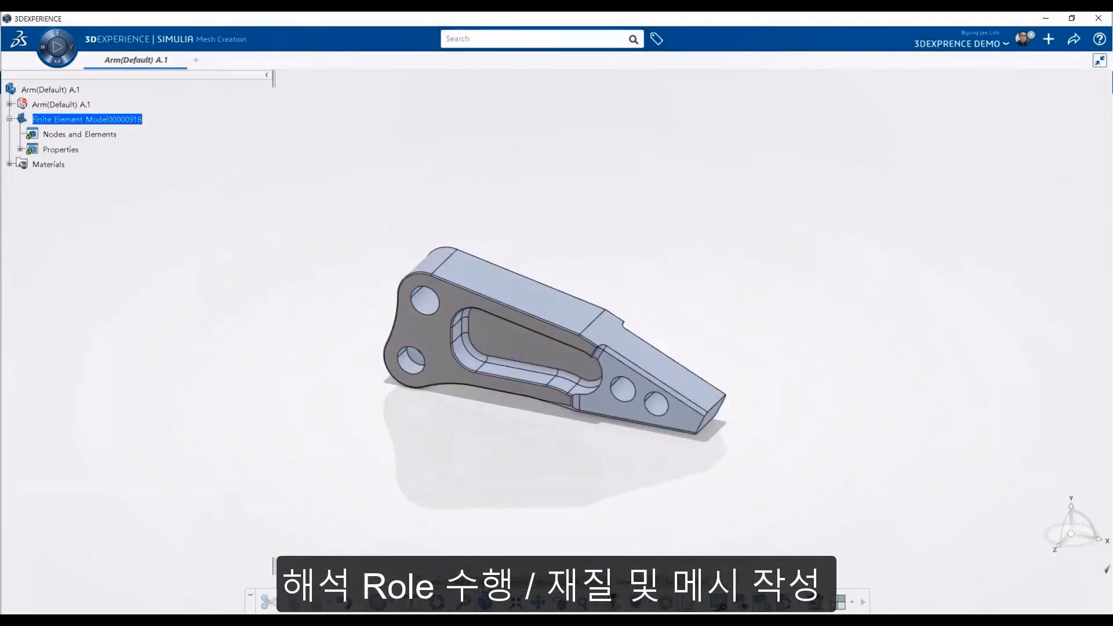
{"action": "left_click", "coordinate": [631, 608]}
{"action": "left_click", "coordinate": [1083, 594]}
{"action": "left_click", "coordinate": [808, 393]}
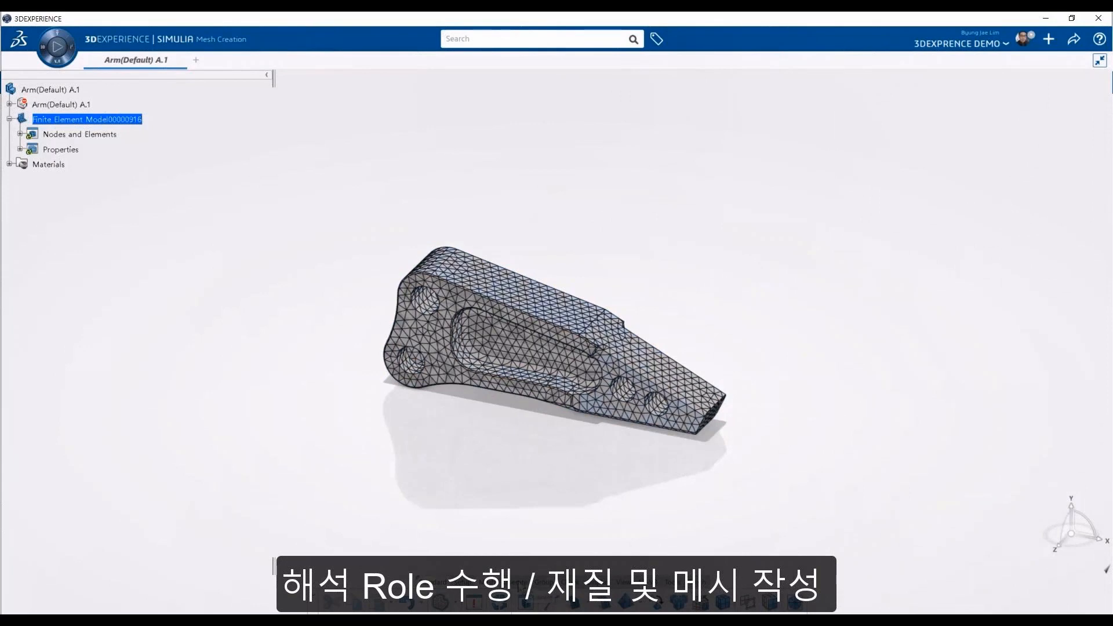
- Open a physics simulation of the arm in Structural Scenario Creation and assign the finite element model to the structural analysis case
{"action": "left_click", "coordinate": [58, 62]}
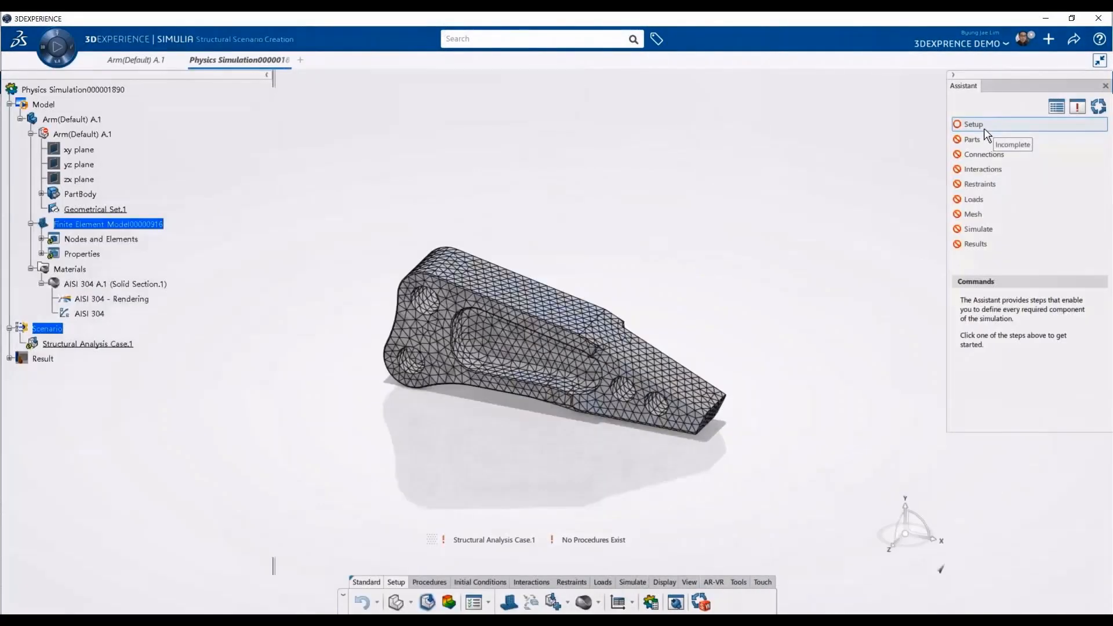
{"action": "left_click", "coordinate": [983, 126]}
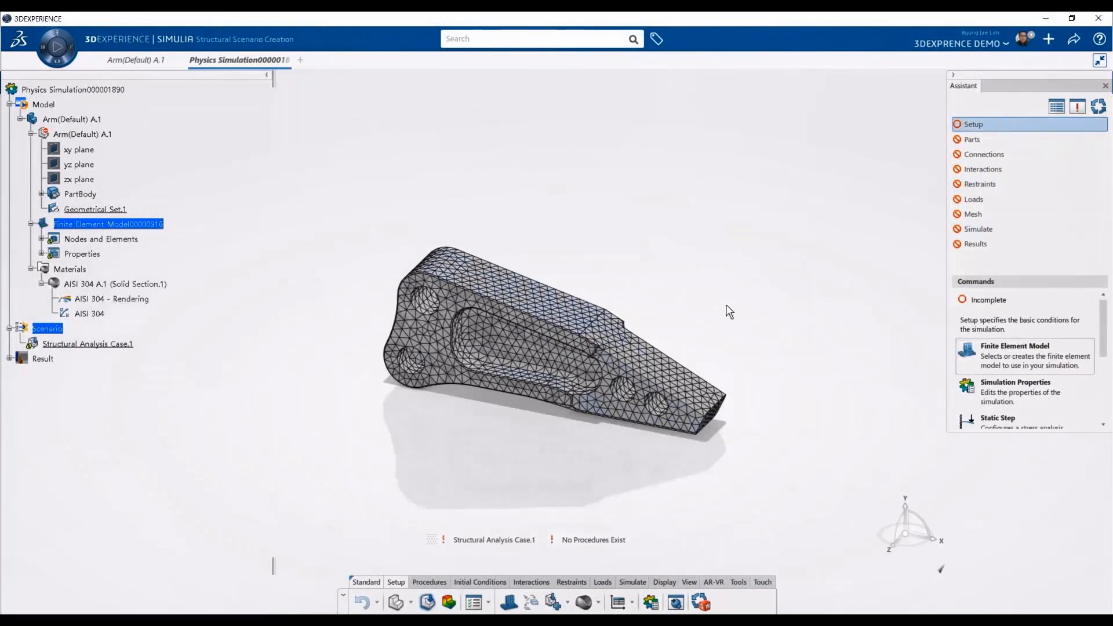
{"action": "left_click", "coordinate": [800, 305]}
{"action": "left_click", "coordinate": [823, 353]}
{"action": "left_click", "coordinate": [865, 429]}
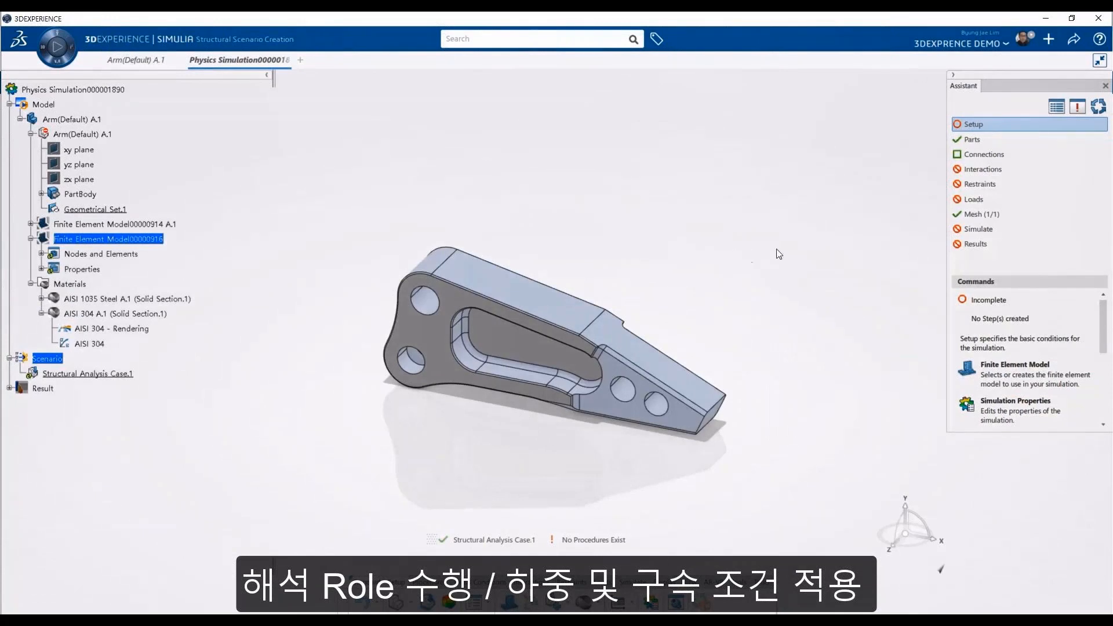
- Add a static step to the analysis case with a step time of 1 s, 1000 maximum increments and automatic time incrementation
{"action": "scroll", "coordinate": [1027, 371], "scroll_direction": "down", "scroll_amount": 3}
{"action": "left_click", "coordinate": [1023, 376]}
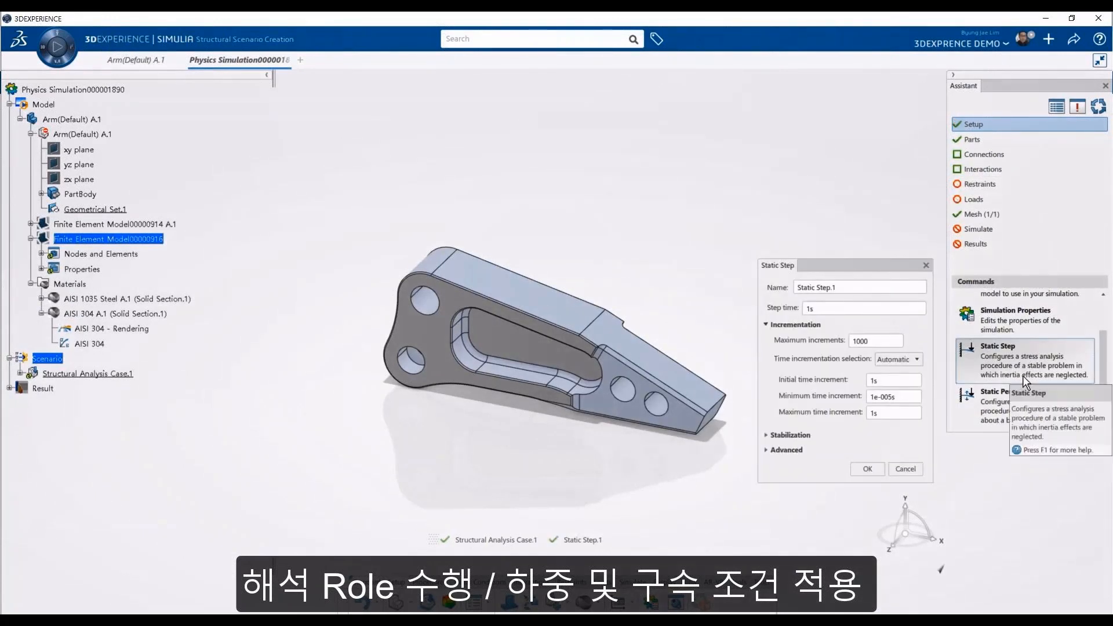
{"action": "left_click", "coordinate": [870, 468]}
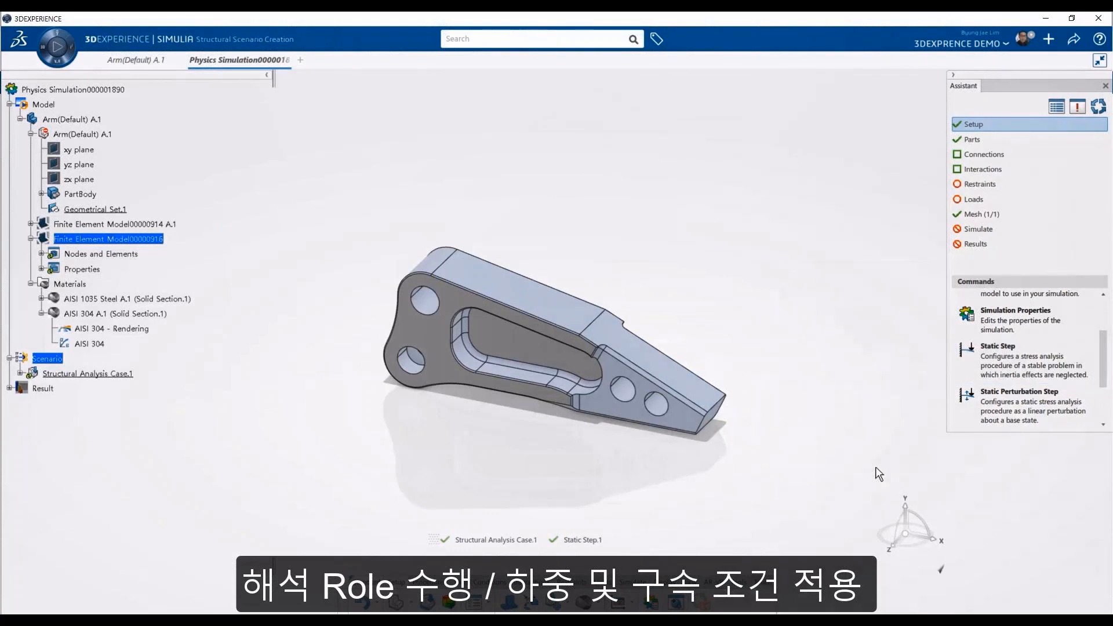
- Apply a clamp restraint to the inner face of the upper hole at the arm's wide end
{"action": "left_click", "coordinate": [985, 184]}
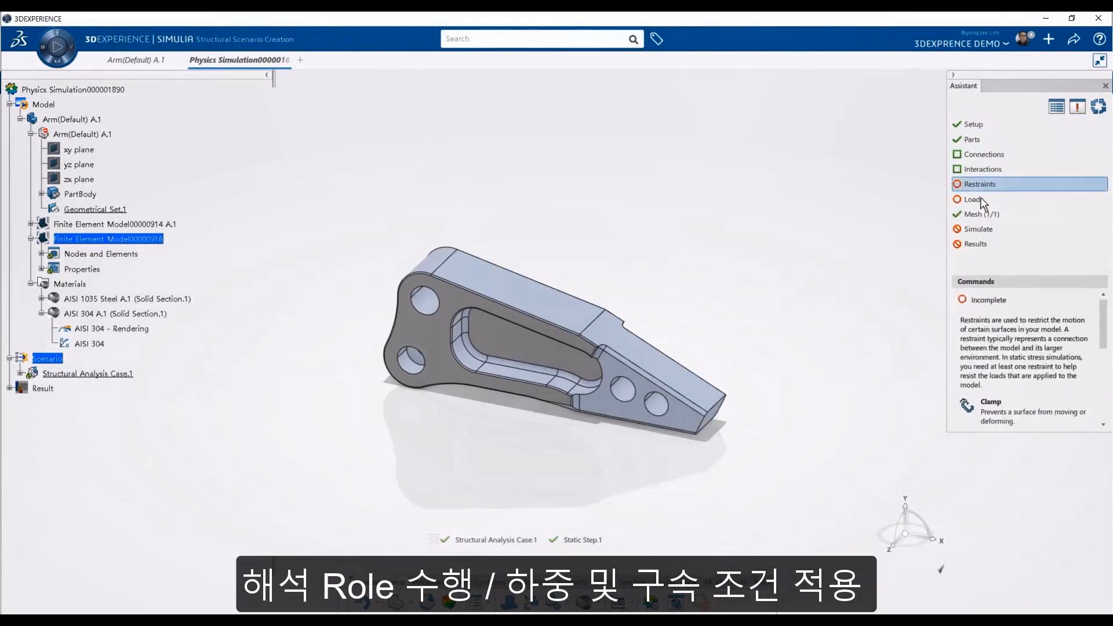
{"action": "left_click", "coordinate": [1002, 401]}
{"action": "middle_click_drag", "start_coordinate": [578, 369], "coordinate": [514, 299]}
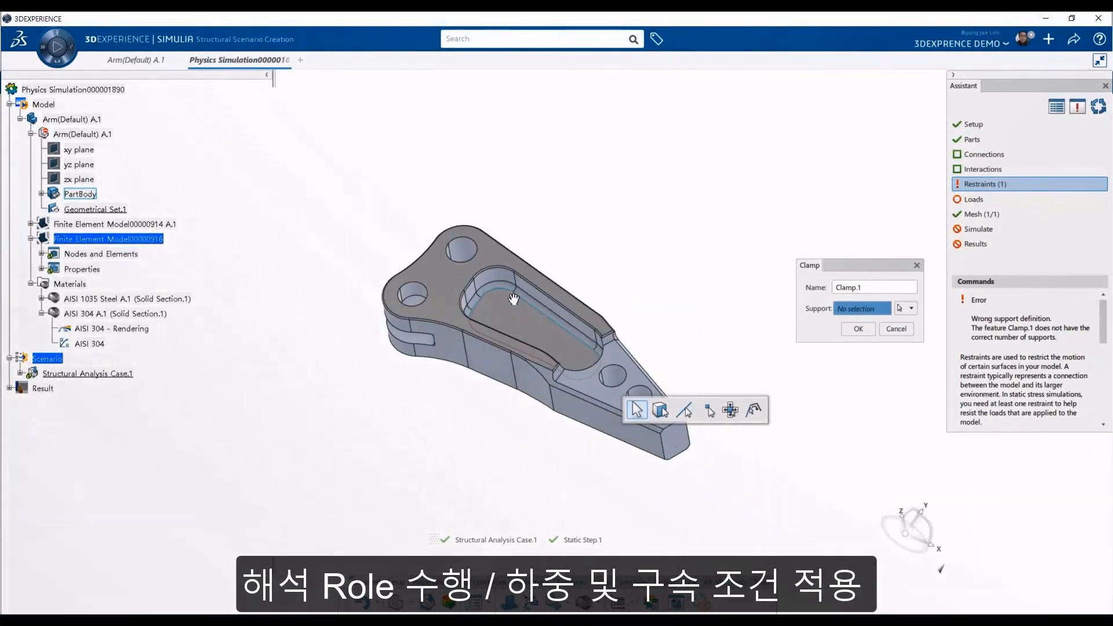
{"action": "left_click", "coordinate": [462, 251]}
{"action": "left_click", "coordinate": [858, 329]}
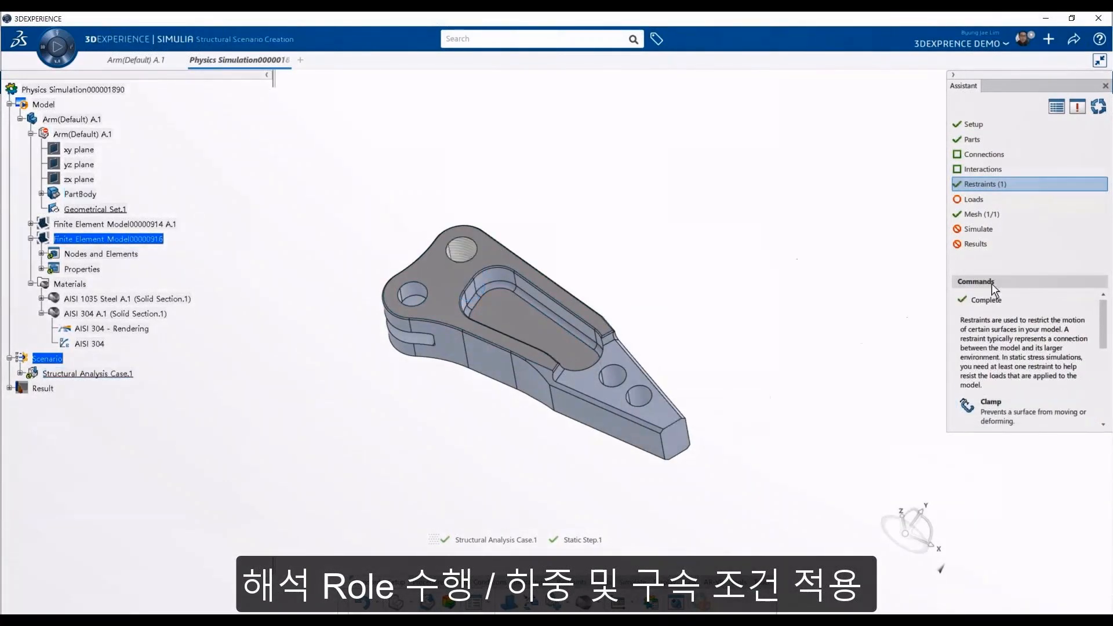
- Apply a 30 N_m2 pressure load with scale factor 1 to the side face at the arm's narrow end
{"action": "left_click", "coordinate": [980, 199]}
{"action": "left_click", "coordinate": [628, 441]}
{"action": "left_click", "coordinate": [993, 404]}
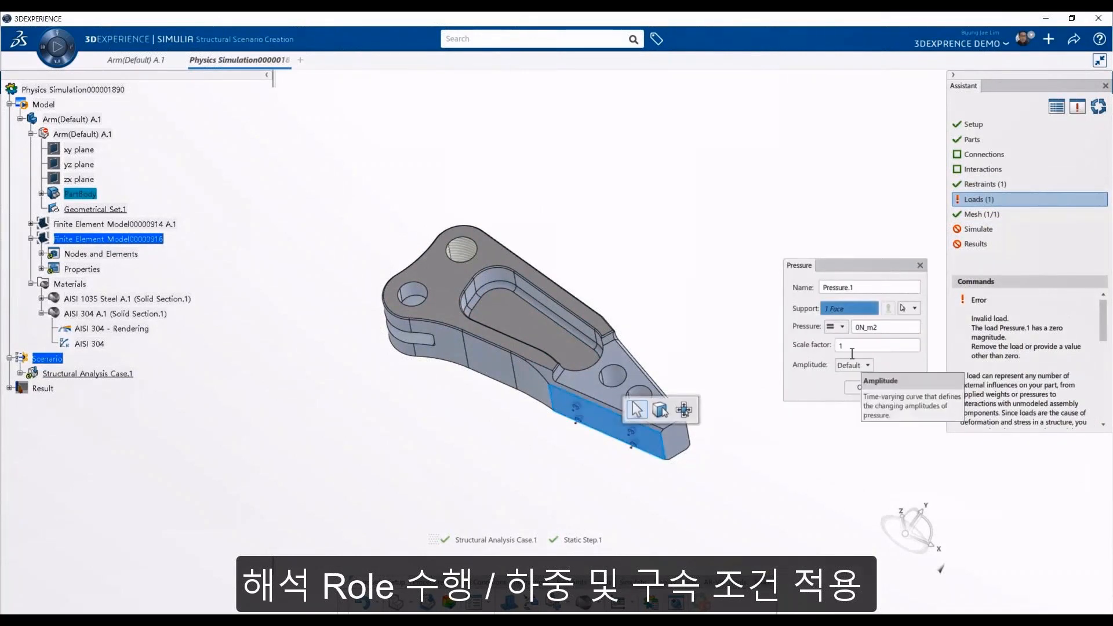
{"action": "left_click", "coordinate": [858, 329]}
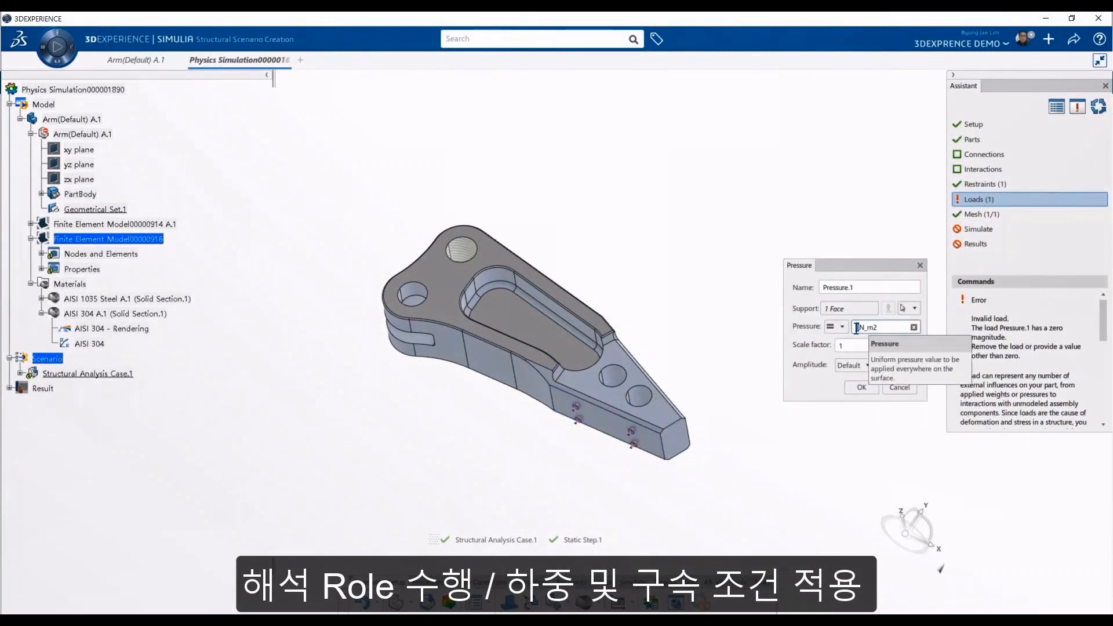
{"action": "type", "text": "30"}
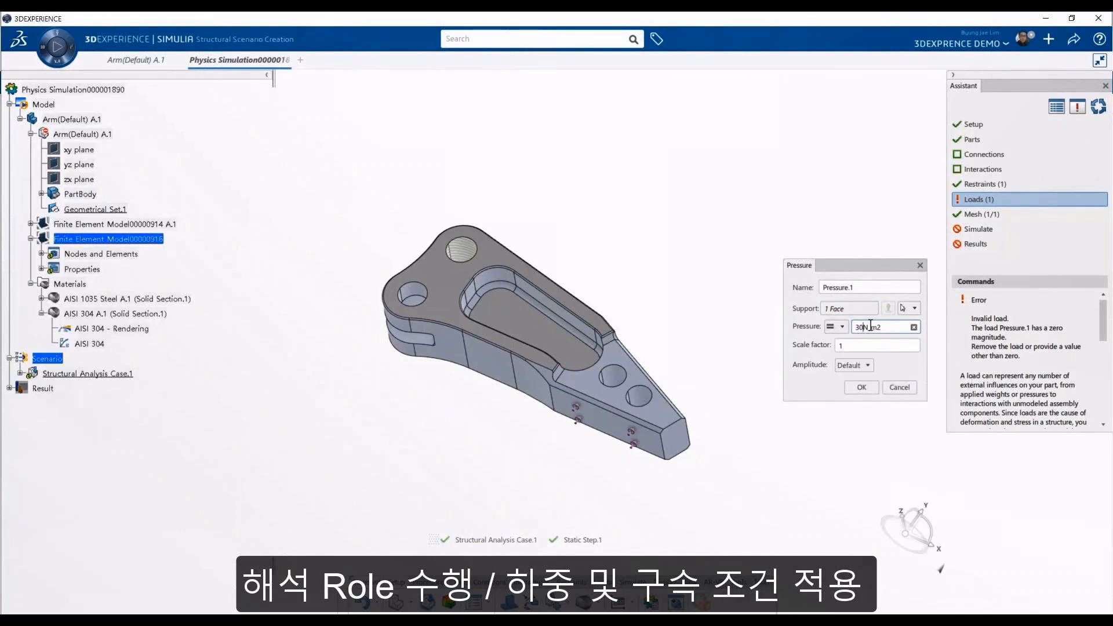
{"action": "left_click", "coordinate": [877, 346]}
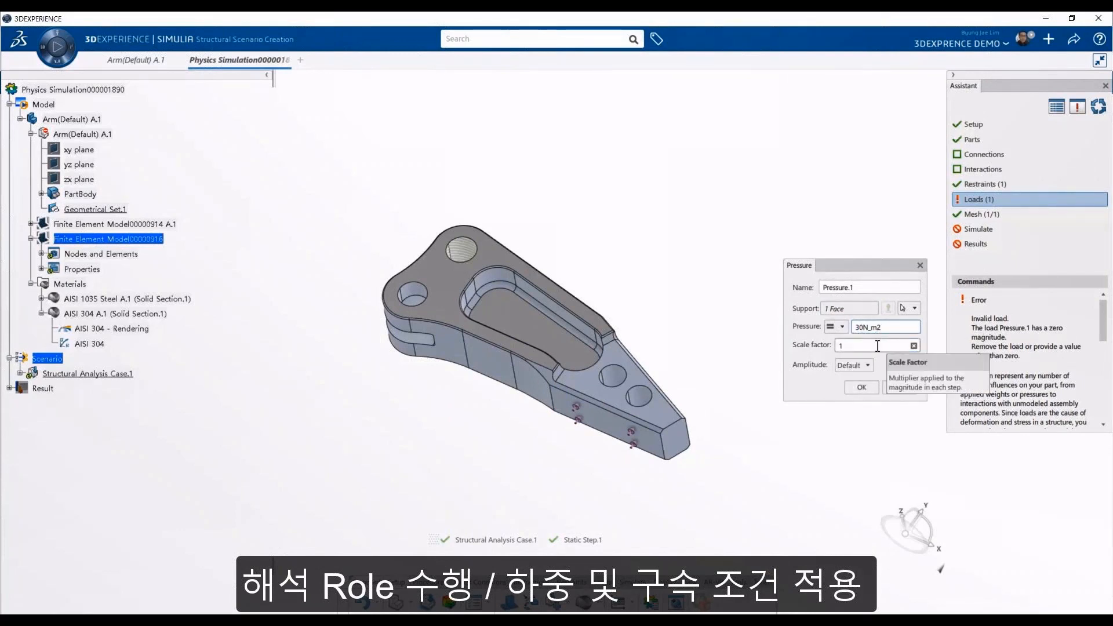
{"action": "left_click", "coordinate": [861, 388]}
- Run the arm simulation as local interactive with embedded license on 4 cores, review the licensing messages and plots, and close the simulation status
{"action": "left_click", "coordinate": [979, 228]}
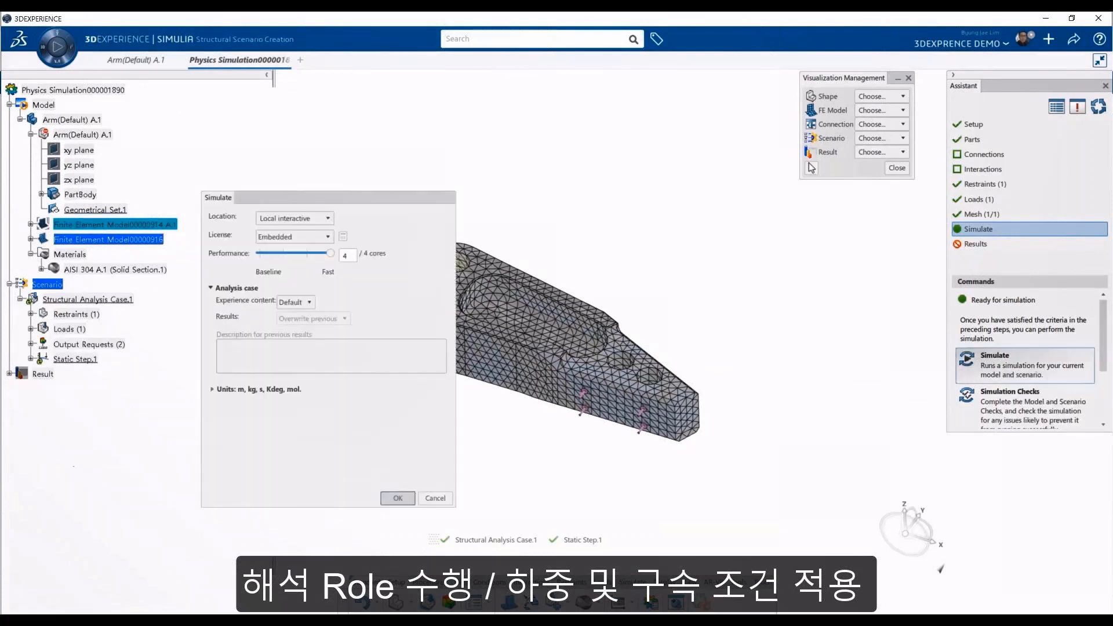
{"action": "left_click", "coordinate": [398, 498]}
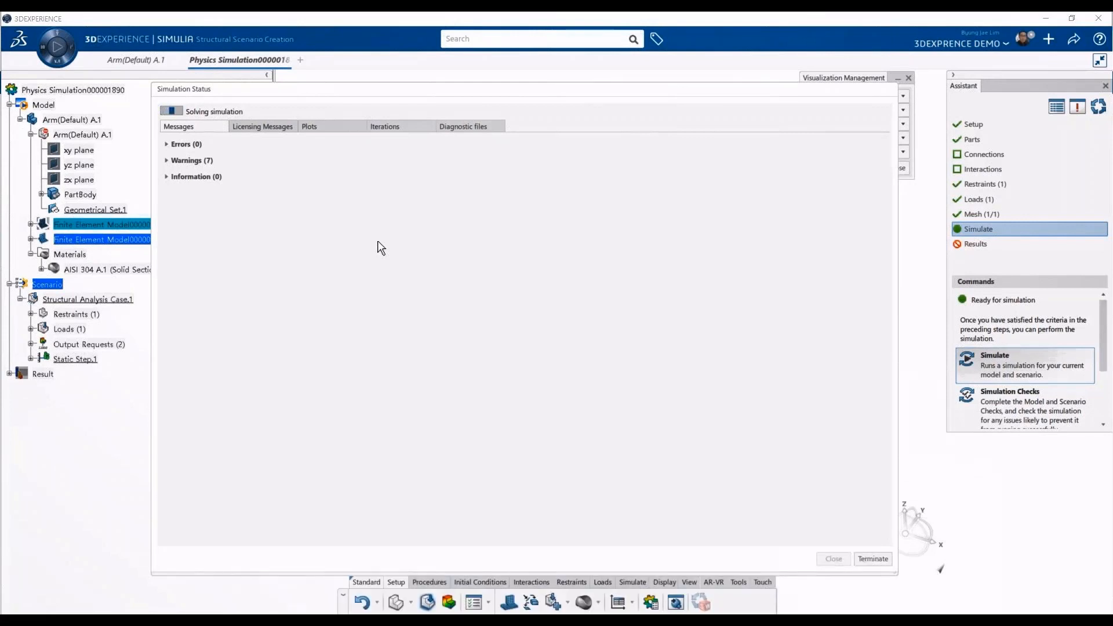
{"action": "left_click", "coordinate": [277, 127]}
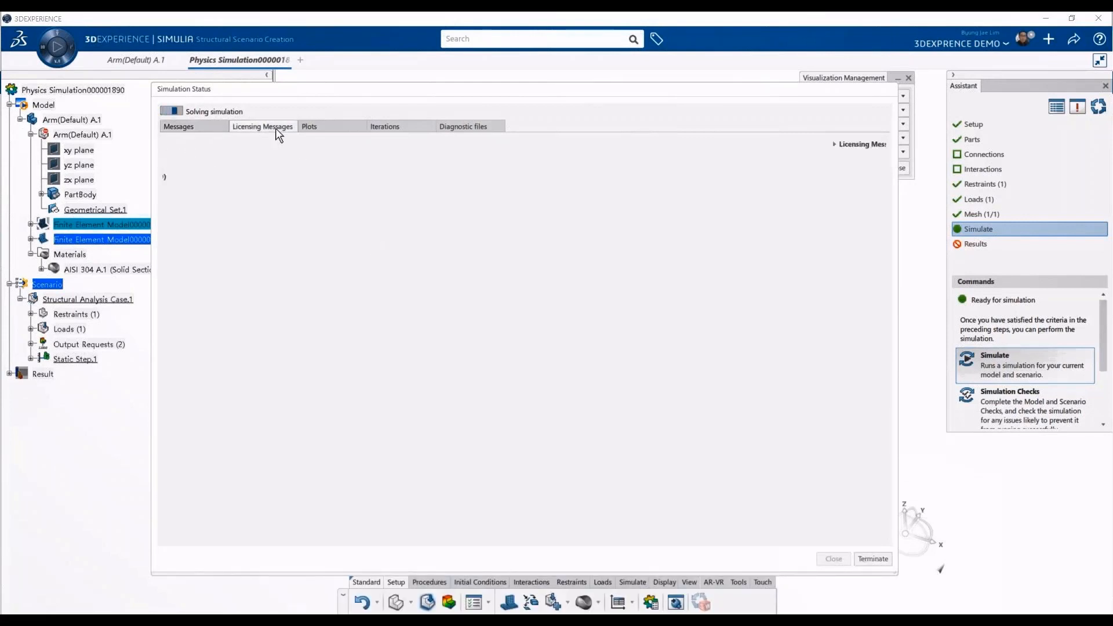
{"action": "left_click", "coordinate": [342, 127]}
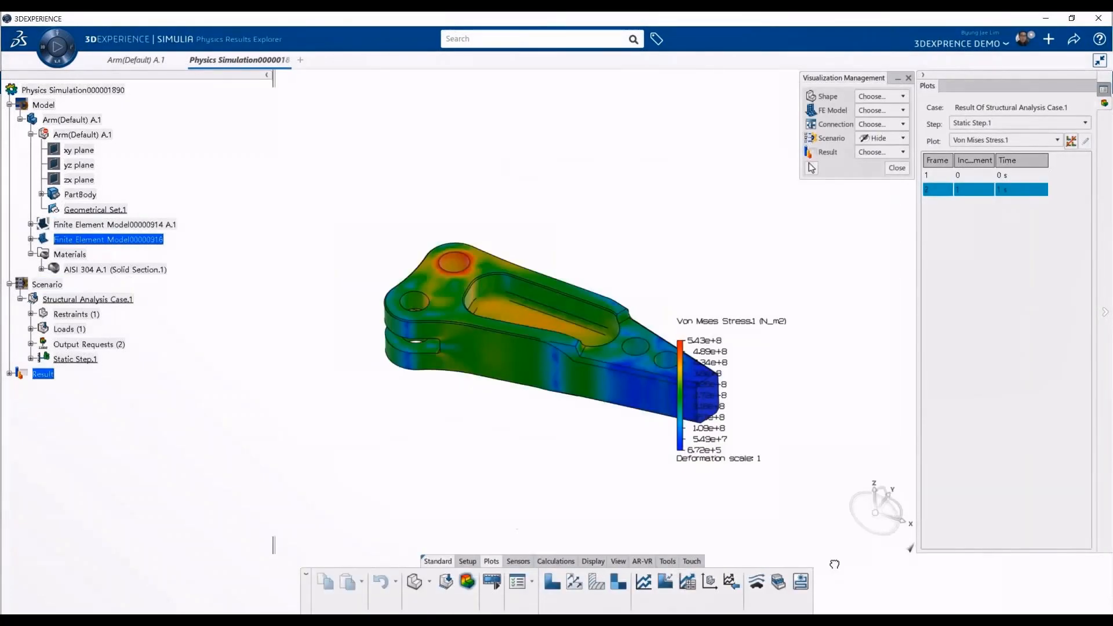
{"action": "left_click", "coordinate": [833, 561]}
- Examine the arm's animated Displacement.1 result from several angles, then inspect the Von Mises Stress.1 plot
{"action": "middle_click_drag", "start_coordinate": [513, 411], "coordinate": [579, 408]}
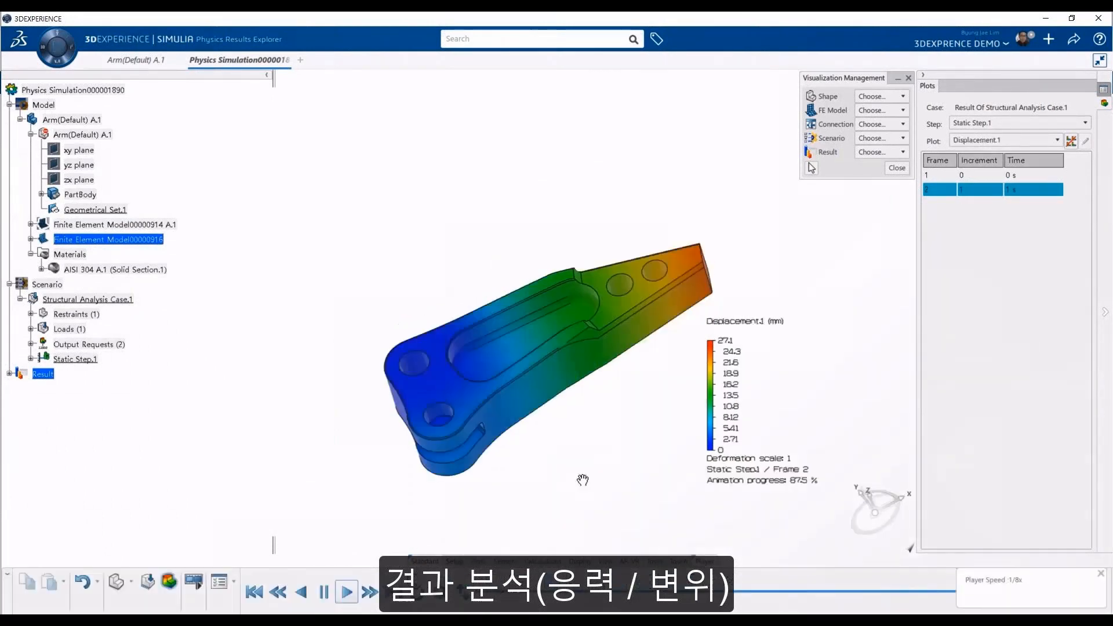
{"action": "mouse_move", "coordinate": [580, 480]}
{"action": "middle_mouse_down"}
{"action": "mouse_move", "coordinate": [492, 455]}
{"action": "mouse_move", "coordinate": [593, 479]}
{"action": "middle_mouse_up"}
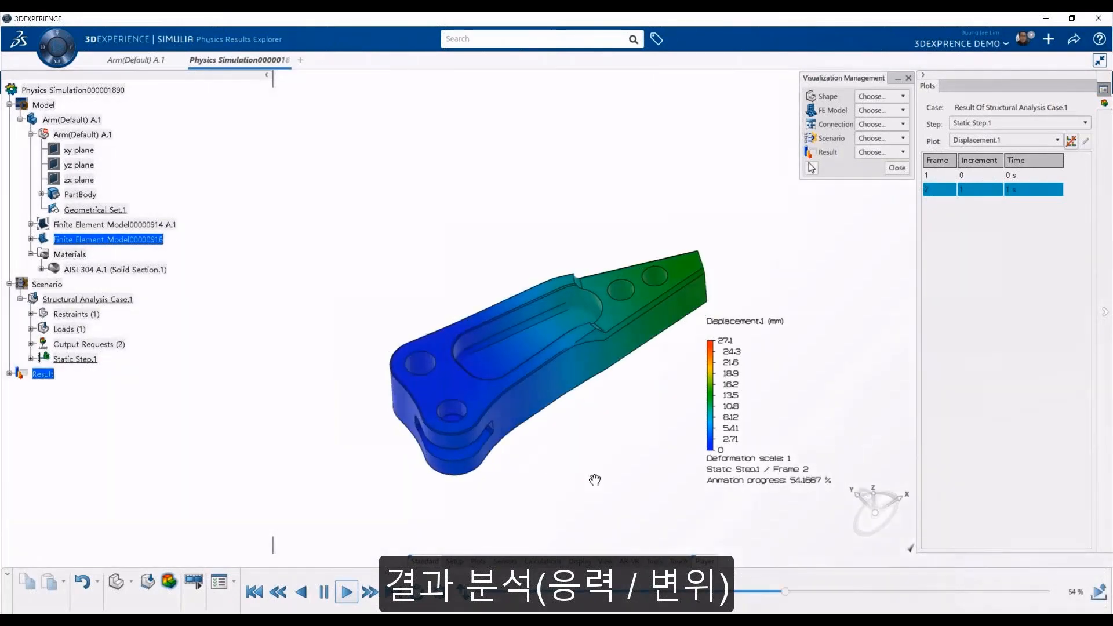
{"action": "middle_click_drag", "start_coordinate": [614, 405], "coordinate": [565, 372]}
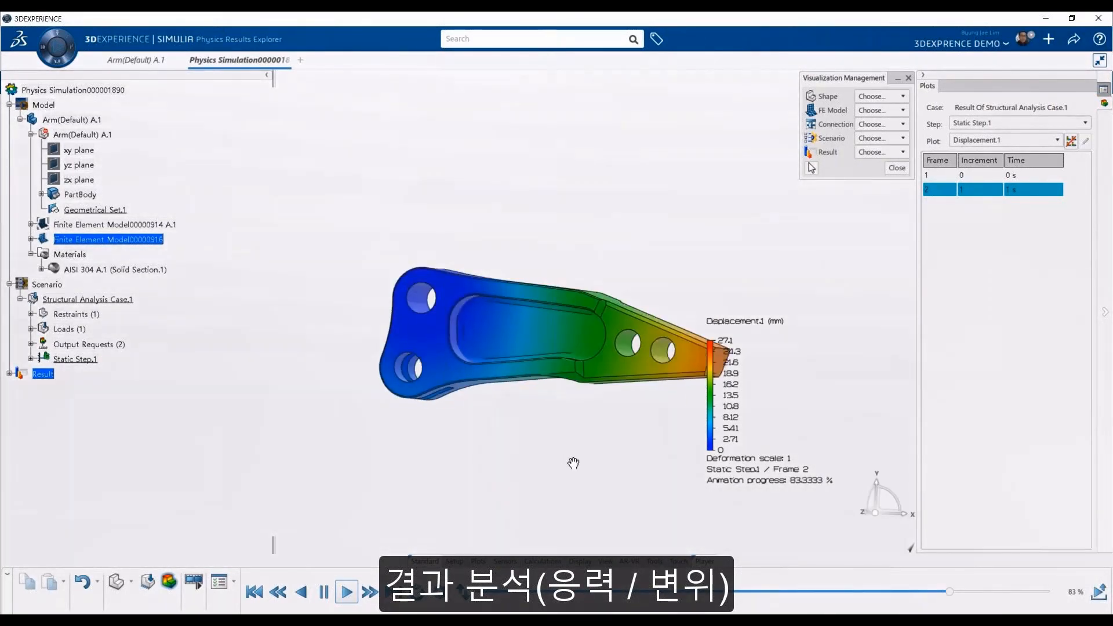
{"action": "left_click", "coordinate": [963, 142]}
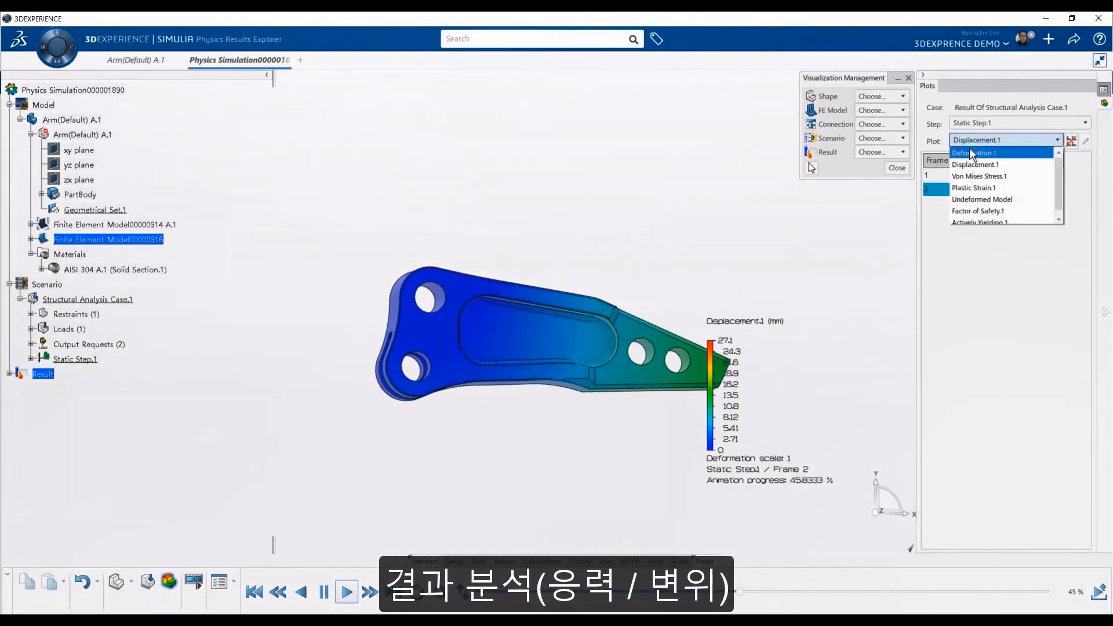
{"action": "left_click", "coordinate": [962, 174]}
{"action": "middle_click_drag", "start_coordinate": [586, 434], "coordinate": [519, 290]}
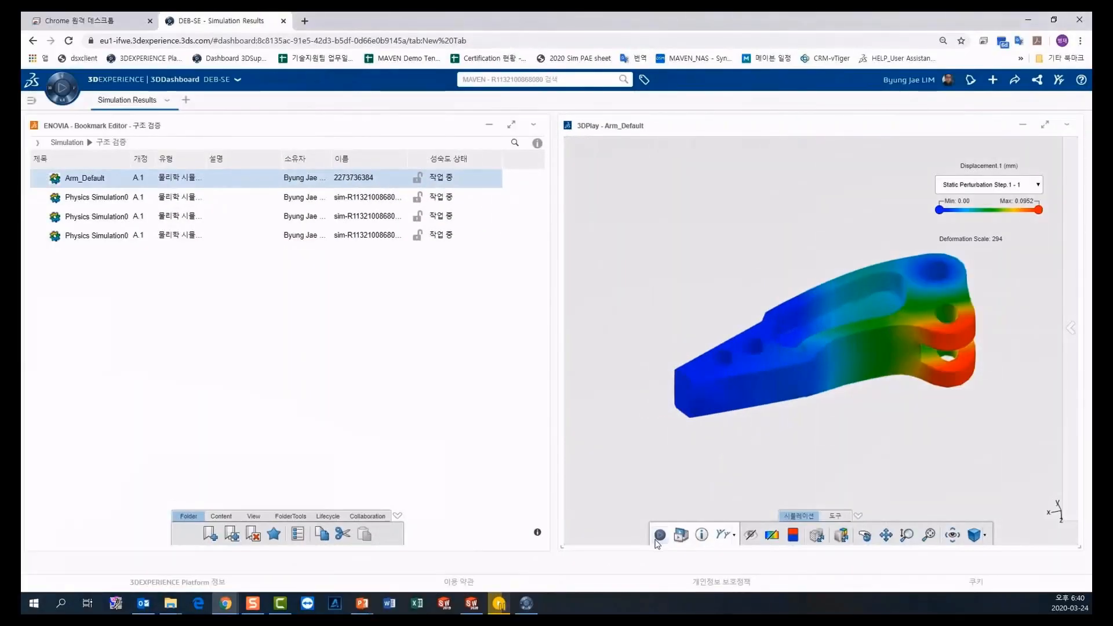
- In the 3DDashboard's Simulation Results tab, play the displacement animation of Arm_Default in 3DPlay and view it from another angle
{"action": "left_click", "coordinate": [658, 536]}
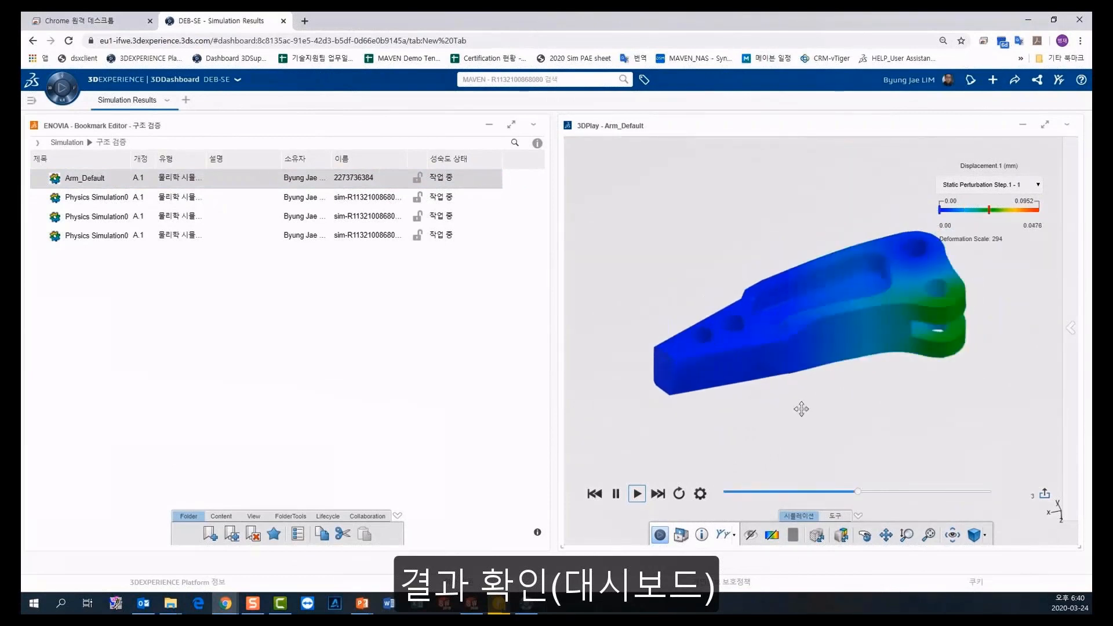
{"action": "left_click_drag", "start_coordinate": [813, 398], "coordinate": [882, 424]}
- Load Physics Simulation000000167 into 3DPlay from the bookmark list and play its displacement animation from the side
{"action": "left_click_drag", "start_coordinate": [181, 197], "coordinate": [831, 318]}
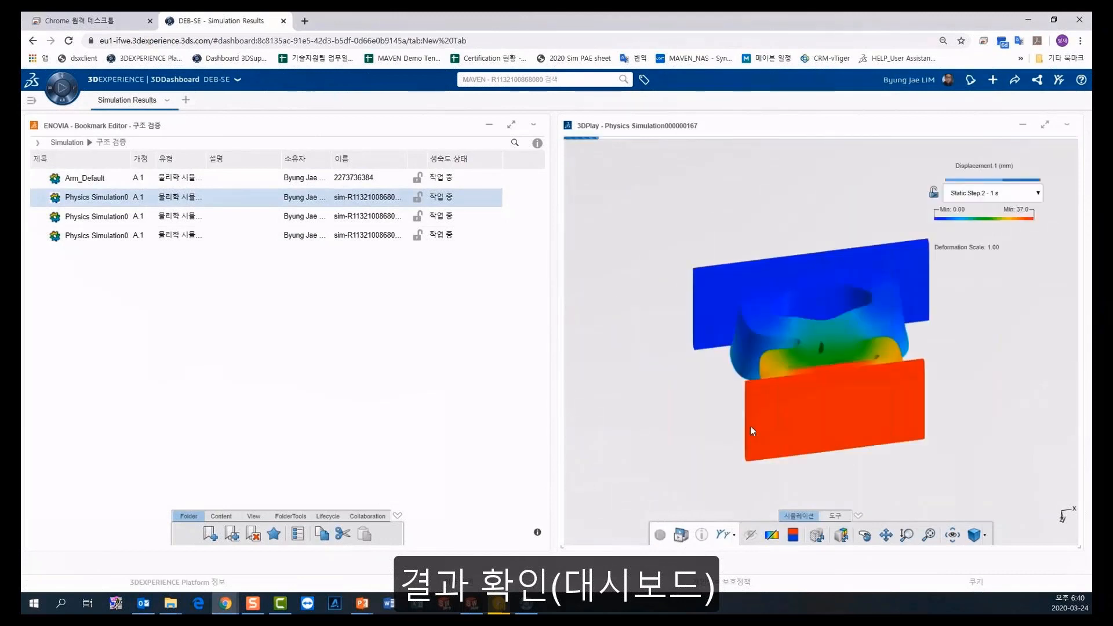
{"action": "left_click_drag", "start_coordinate": [828, 439], "coordinate": [866, 245]}
{"action": "left_click", "coordinate": [660, 535]}
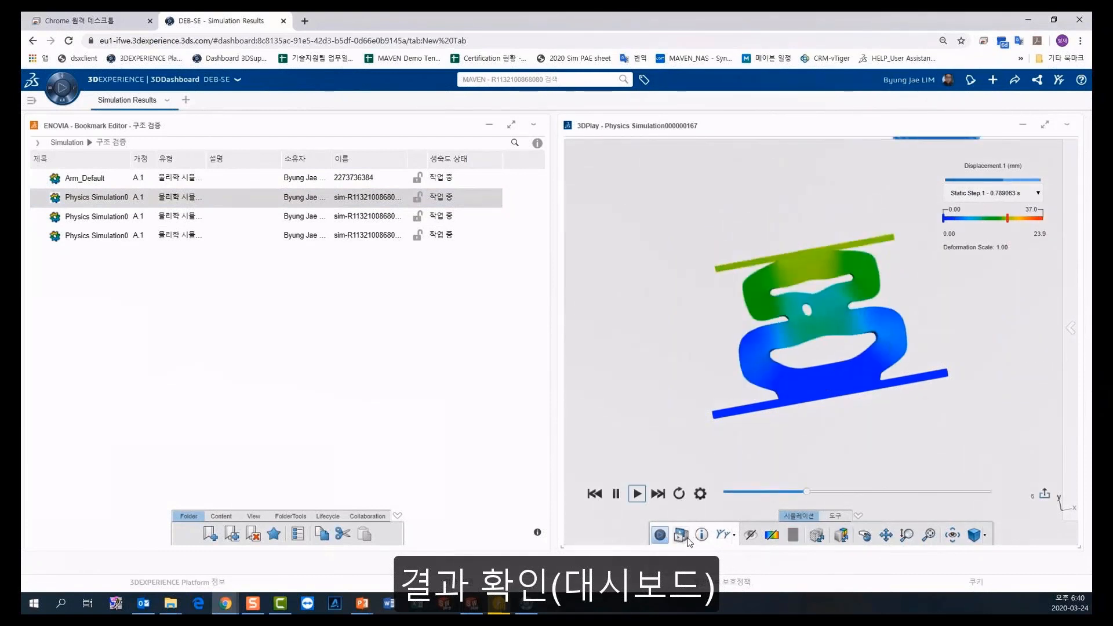
- Show the Von Mises Stress.1 result of Physics Simulation000000167, play its animation and pause it
{"action": "left_click", "coordinate": [688, 540]}
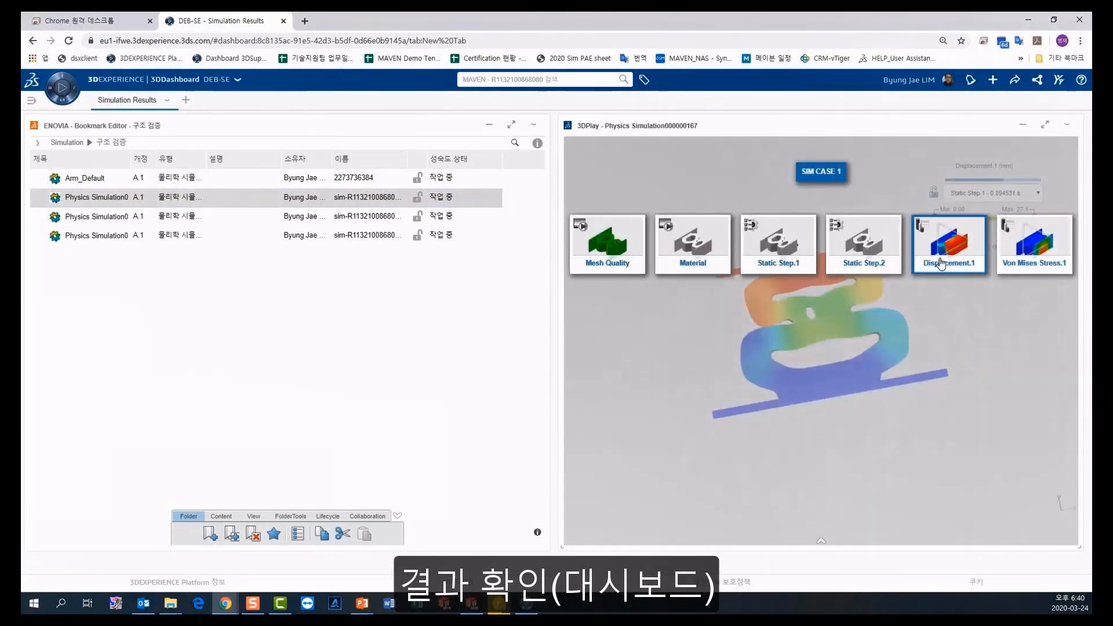
{"action": "left_click", "coordinate": [1035, 249]}
{"action": "mouse_move", "coordinate": [841, 410]}
{"action": "middle_mouse_down"}
{"action": "mouse_move", "coordinate": [875, 436]}
{"action": "mouse_move", "coordinate": [850, 413]}
{"action": "mouse_move", "coordinate": [826, 412]}
{"action": "middle_mouse_up"}
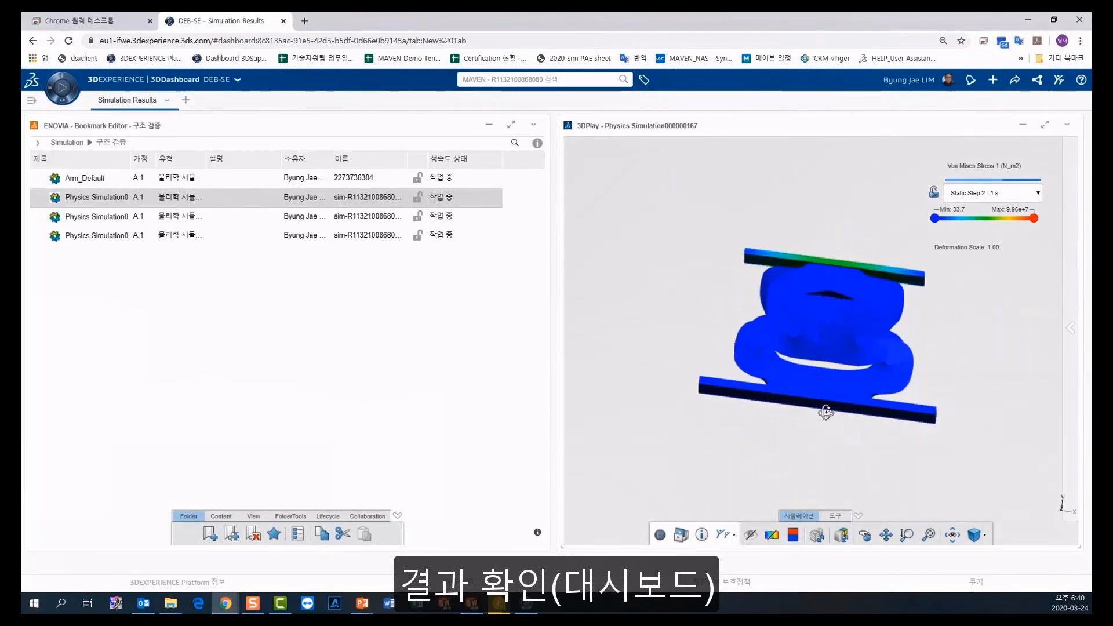
{"action": "left_click", "coordinate": [660, 534]}
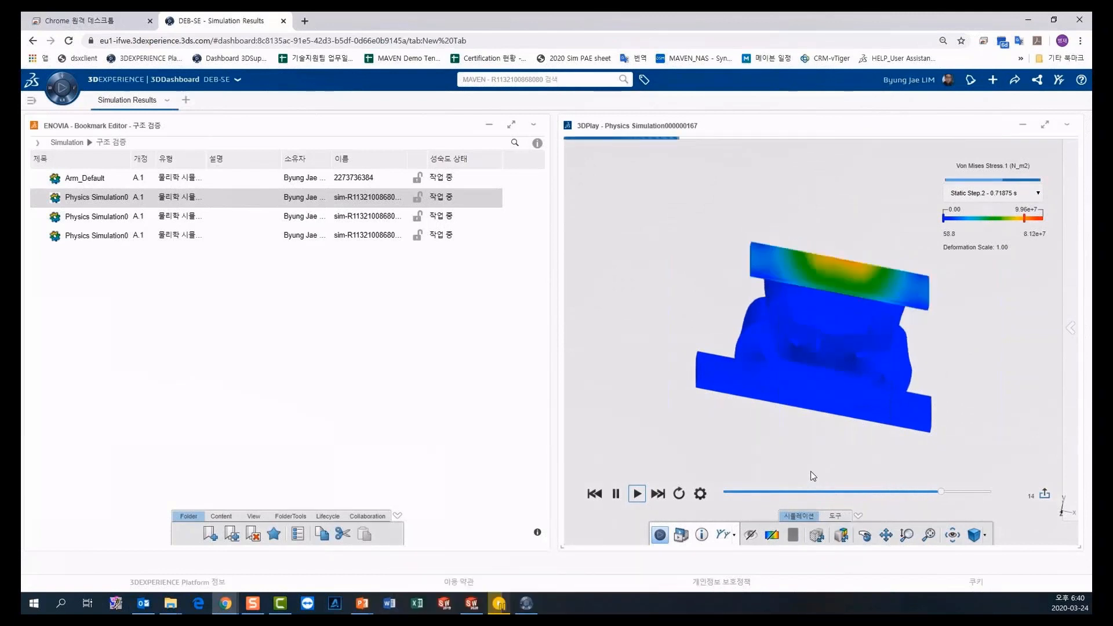
{"action": "left_click", "coordinate": [616, 493]}
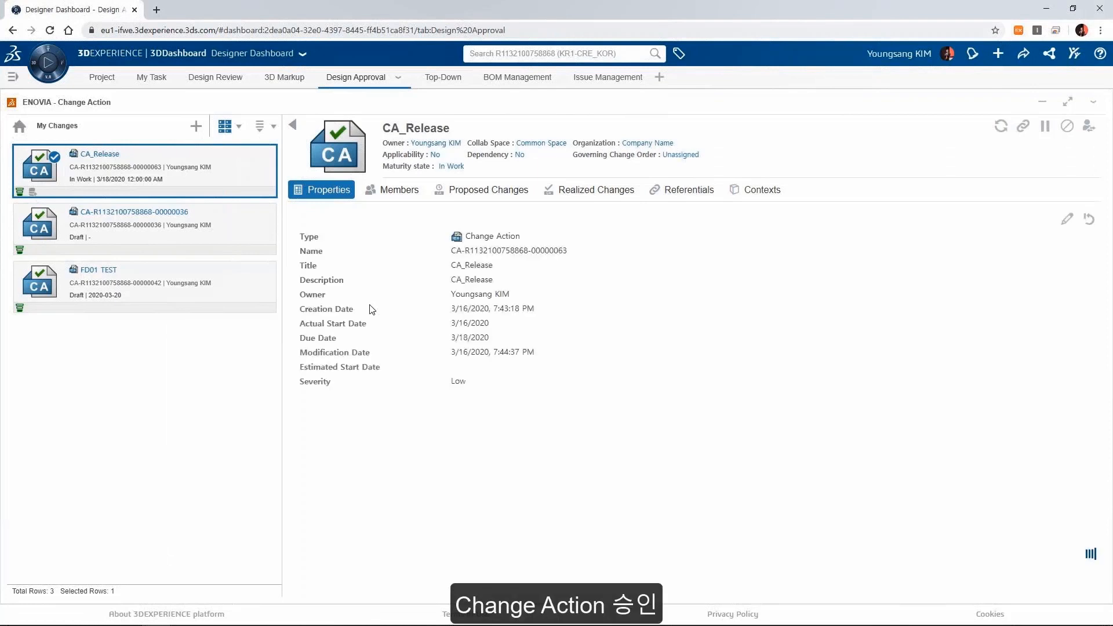
- Promote the CA_Release change action from In Work to In Approval
{"action": "left_click", "coordinate": [452, 168]}
{"action": "left_click", "coordinate": [557, 351]}
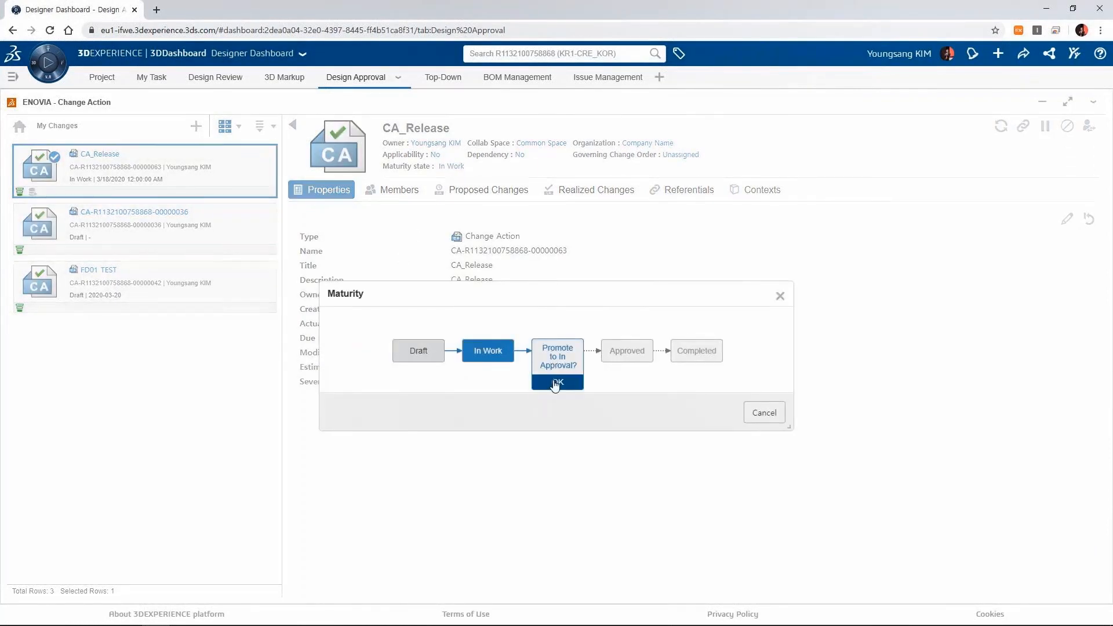
{"action": "left_click", "coordinate": [556, 383]}
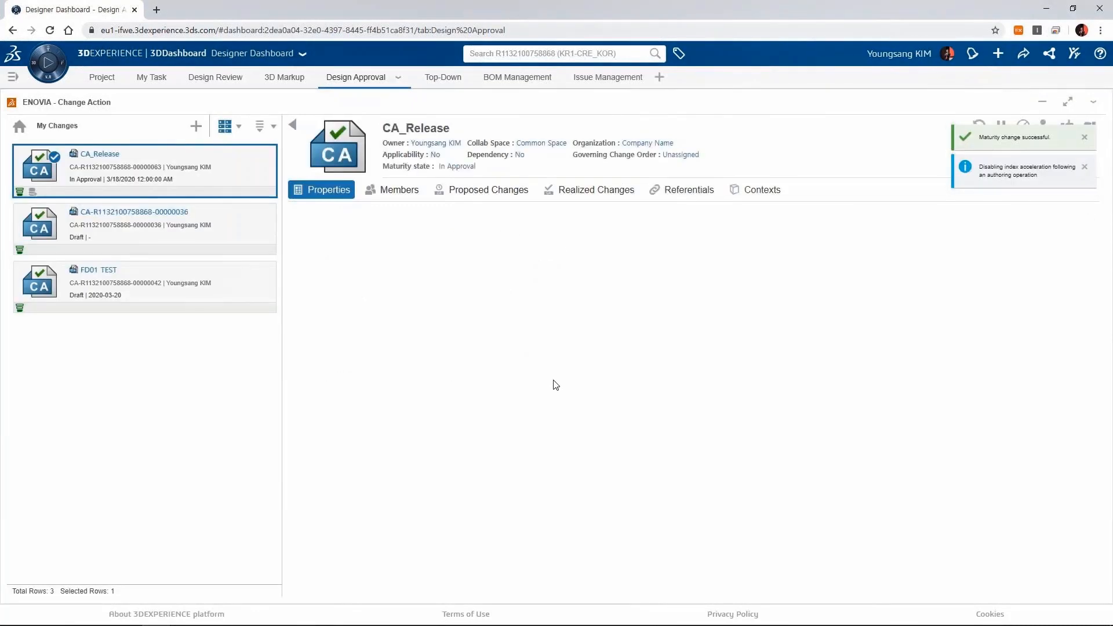
- Review CA_Release's realized changes, approve the change action with the comment "Approved" and refresh its status
{"action": "left_click", "coordinate": [589, 191]}
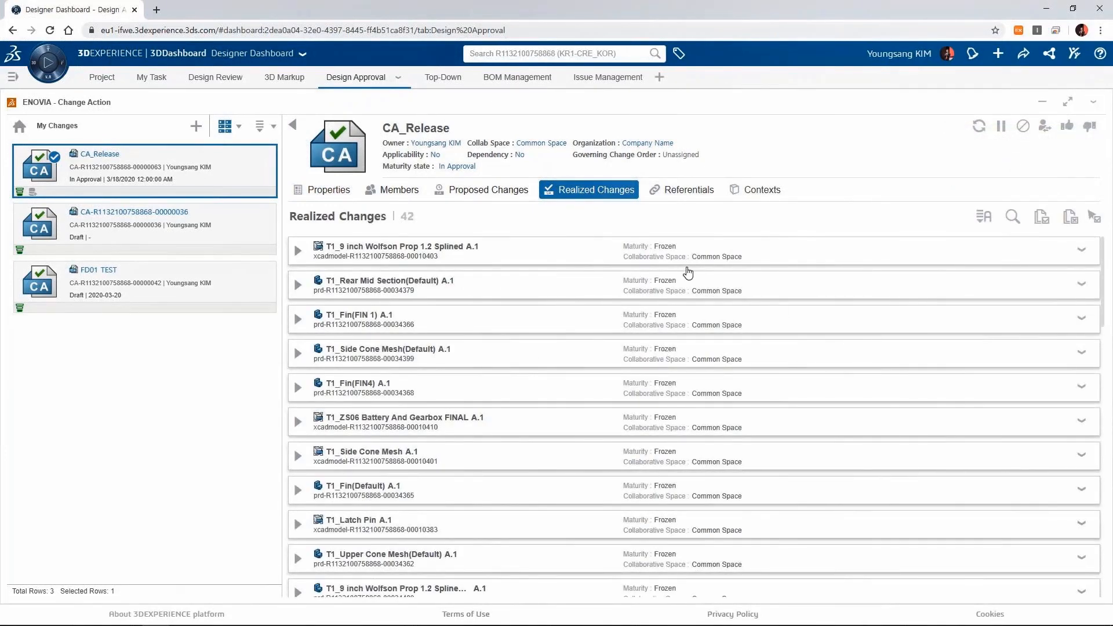
{"action": "left_click", "coordinate": [1067, 126]}
{"action": "type", "text": "Approved"}
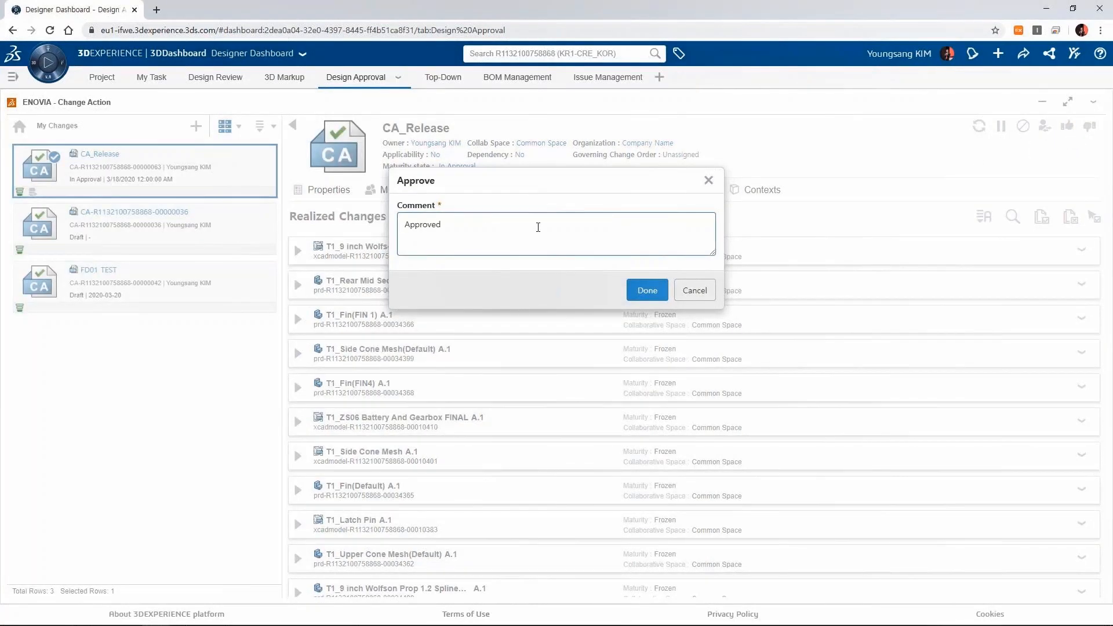
{"action": "left_click", "coordinate": [645, 289]}
{"action": "left_click", "coordinate": [974, 133]}
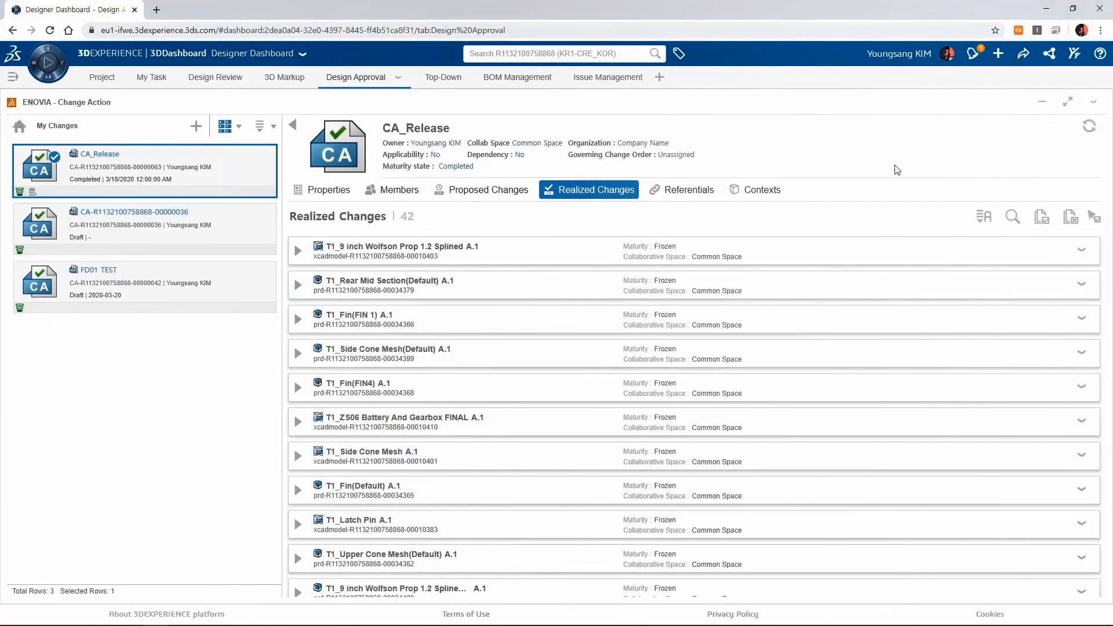
{"action": "left_click", "coordinate": [1084, 134]}
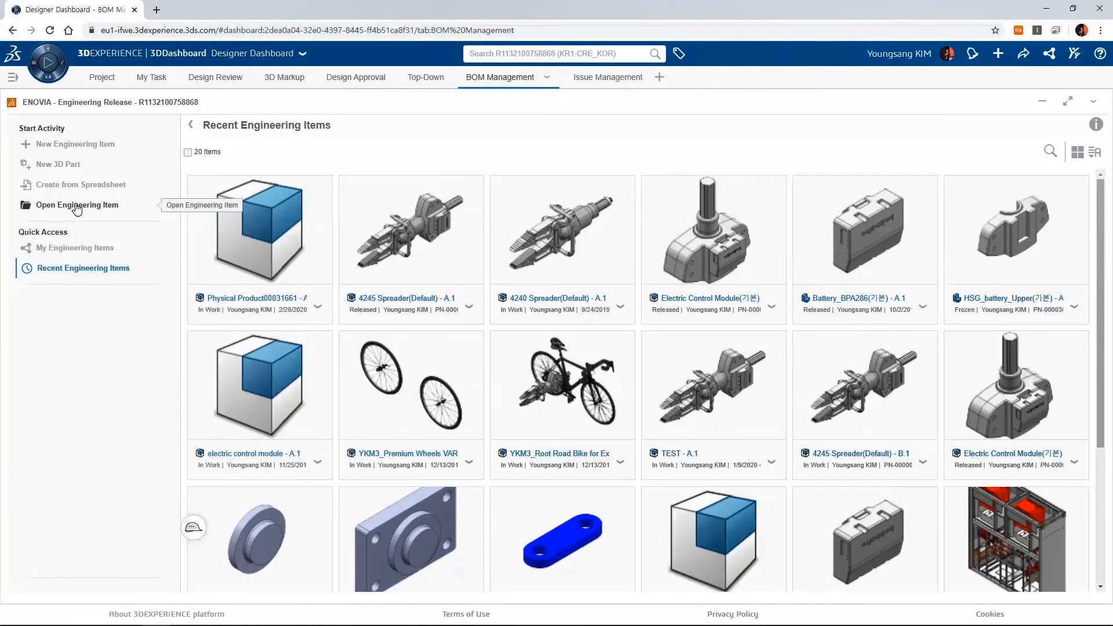
- Open the engineering item T2_SeaScooter(Default) in BOM Management
{"action": "left_click", "coordinate": [77, 207]}
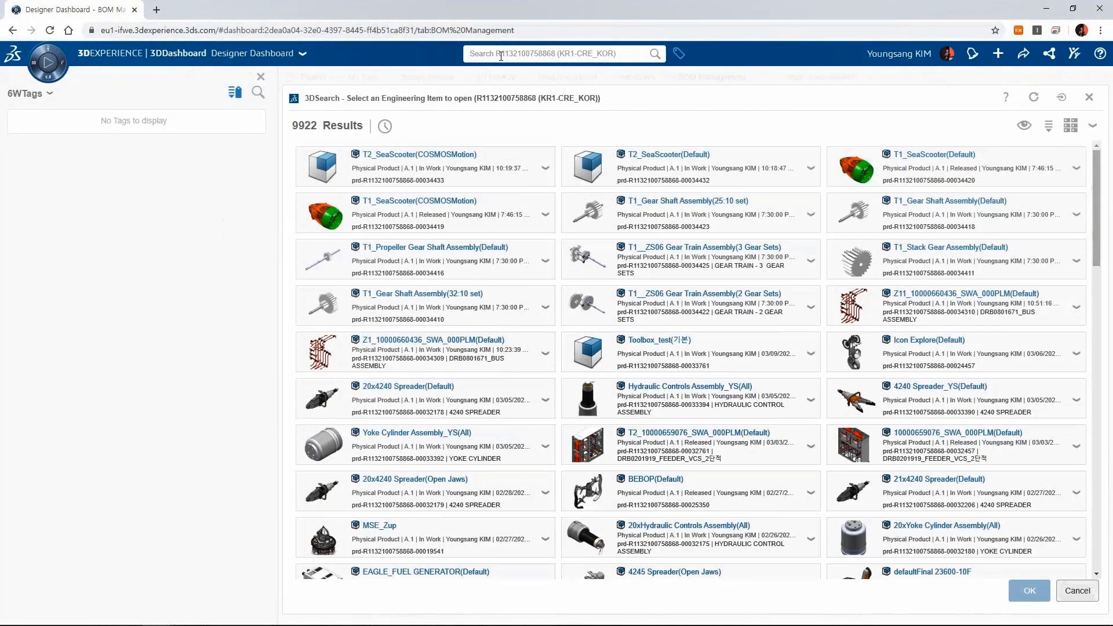
{"action": "left_click", "coordinate": [644, 169]}
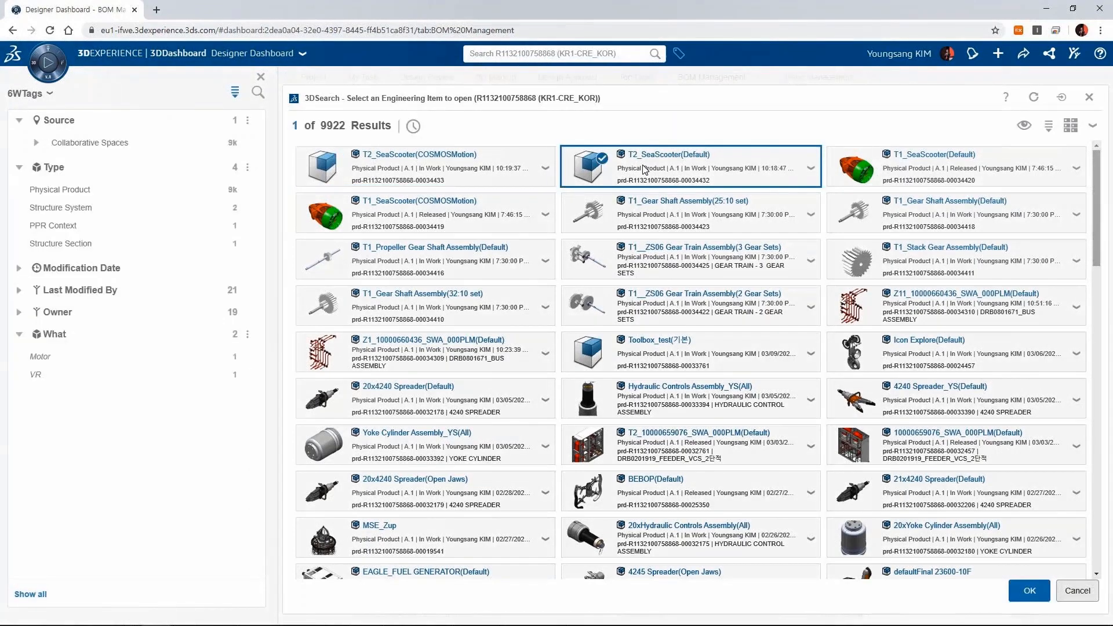
{"action": "left_click", "coordinate": [1030, 590]}
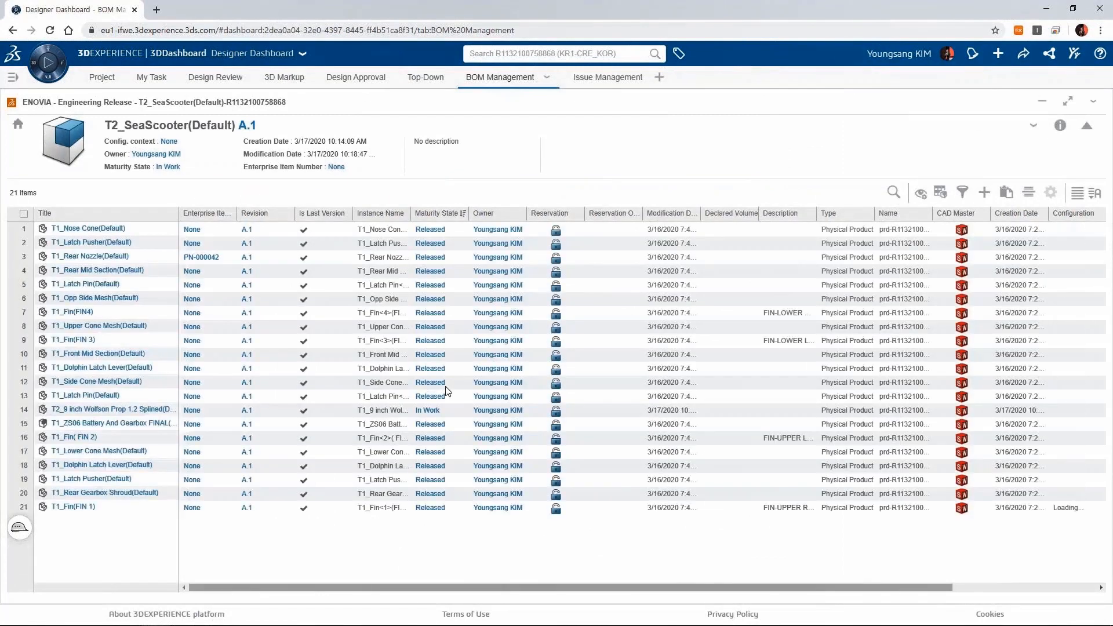
- Switch the item list to Reference view and assign an enterprise item number to the T2_SeaScooter(Default) assembly
{"action": "left_click", "coordinate": [941, 194]}
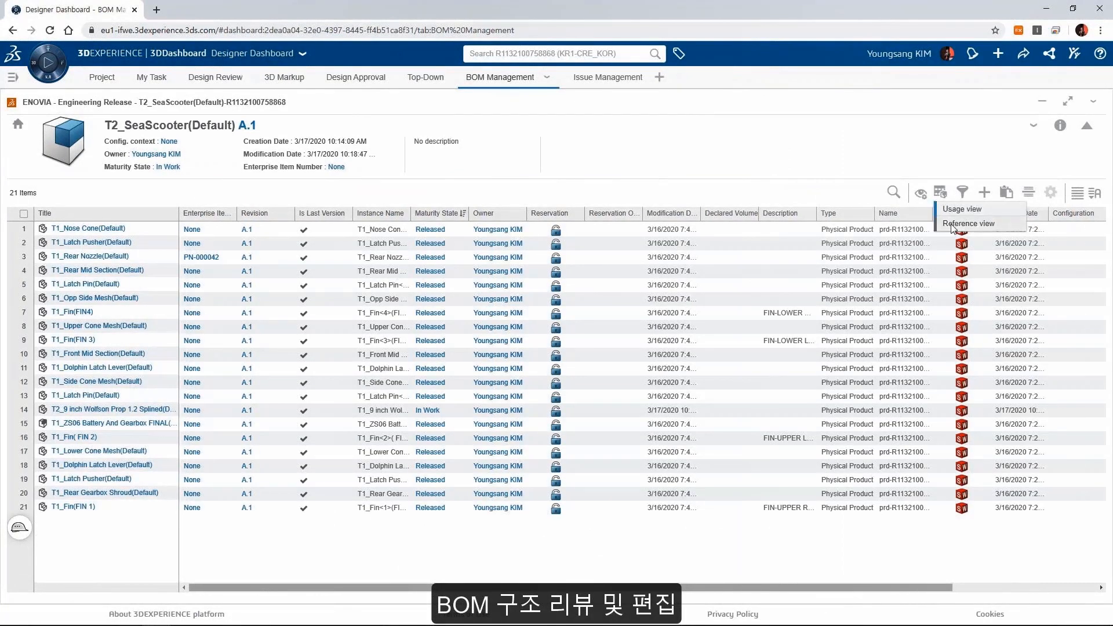
{"action": "left_click", "coordinate": [968, 224]}
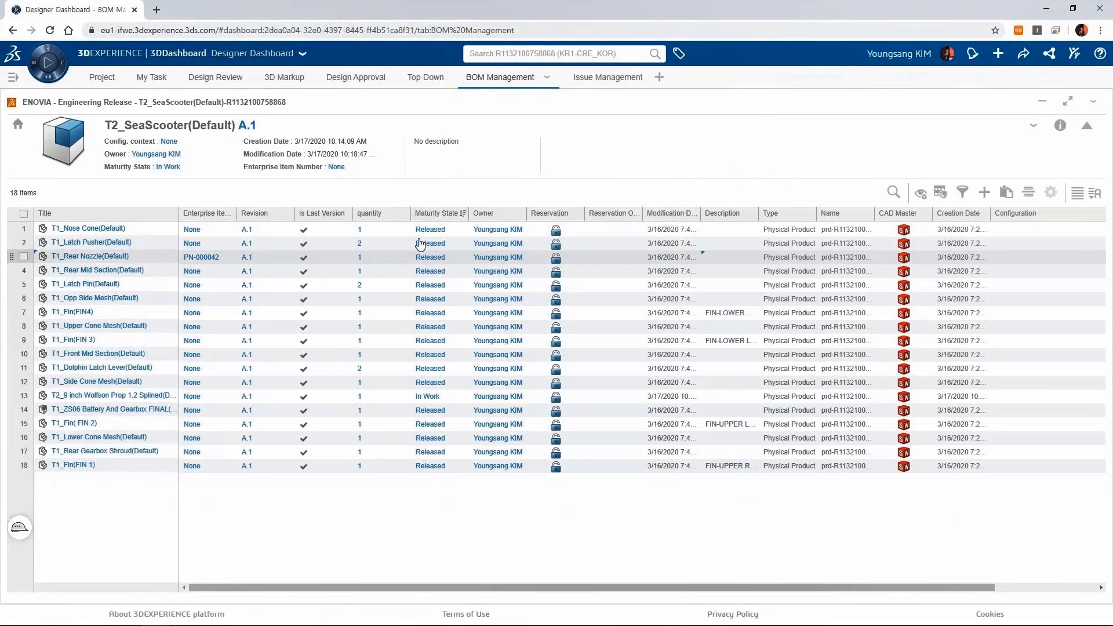
{"action": "left_click", "coordinate": [336, 169]}
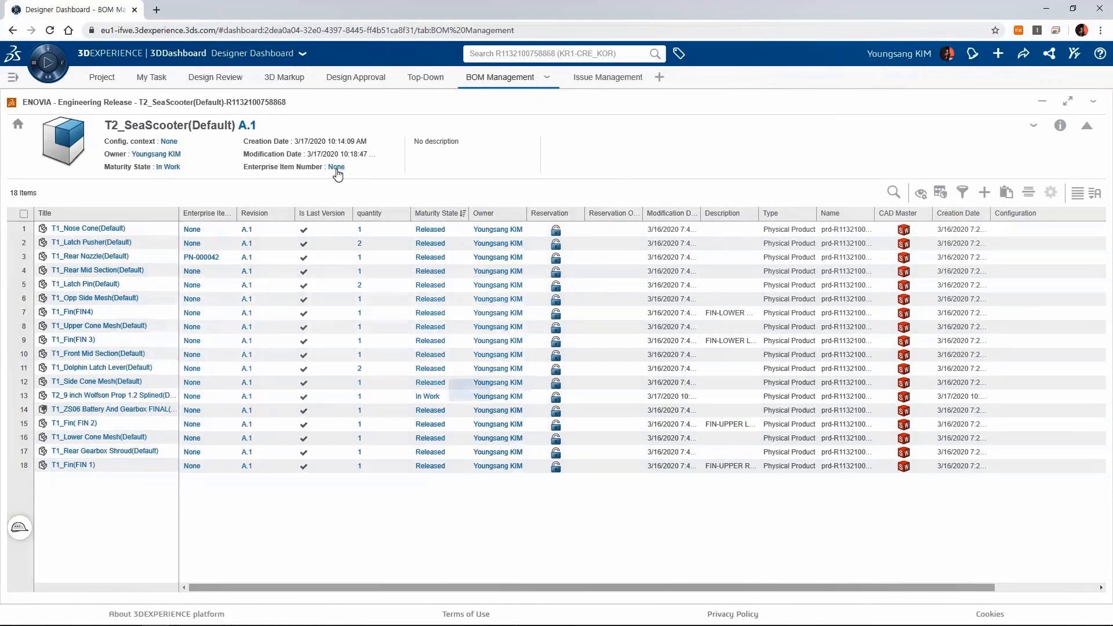
{"action": "left_click", "coordinate": [467, 428]}
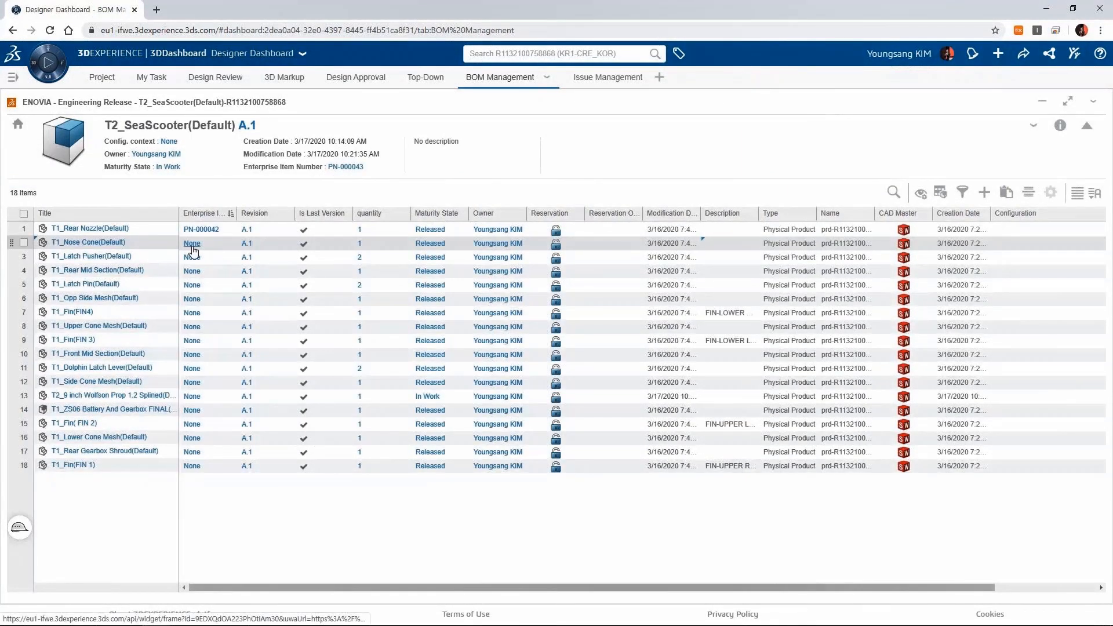
- Add a new 3D part titled Lubricant to T2_SeaScooter(Default), using the SOLIDWORKS - Part Z-Up SW2017 template
{"action": "left_click", "coordinate": [984, 193]}
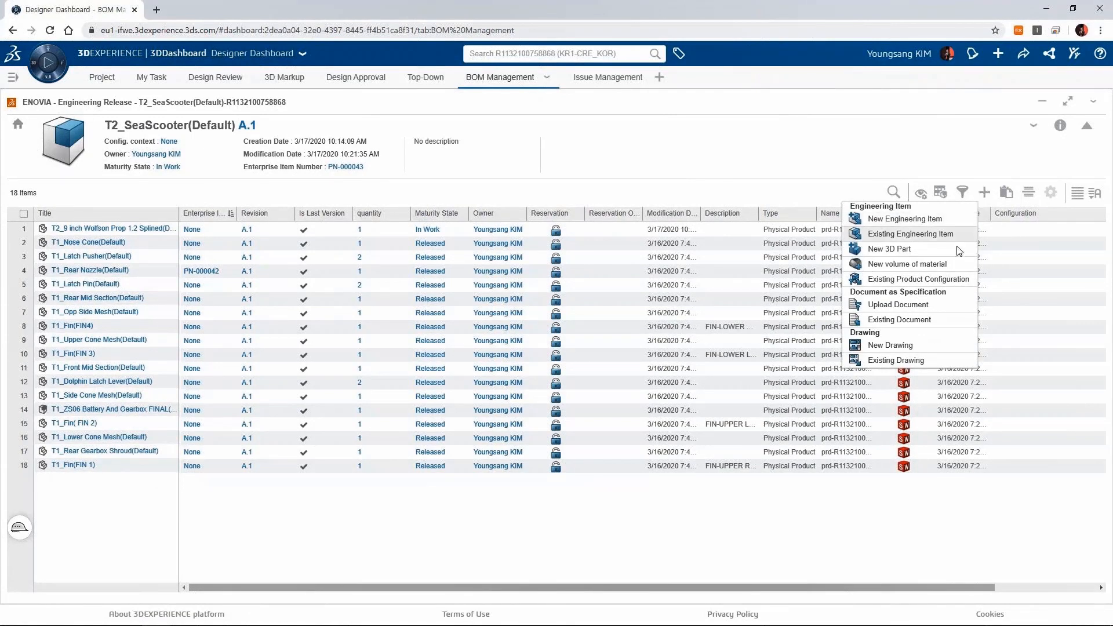
{"action": "left_click", "coordinate": [932, 252]}
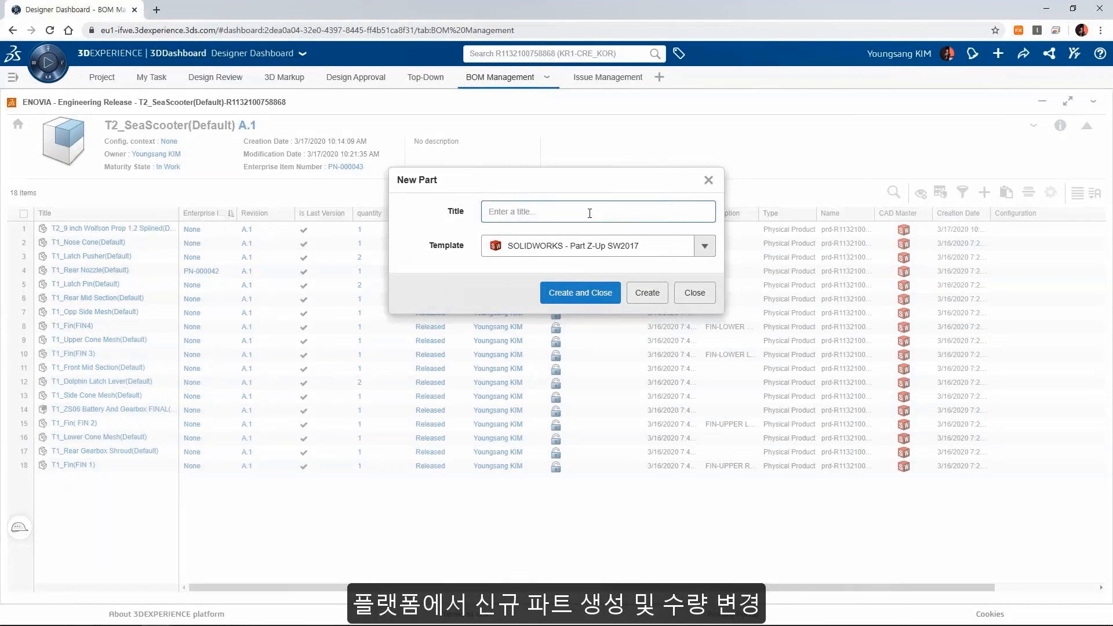
{"action": "type", "text": "Lubricant"}
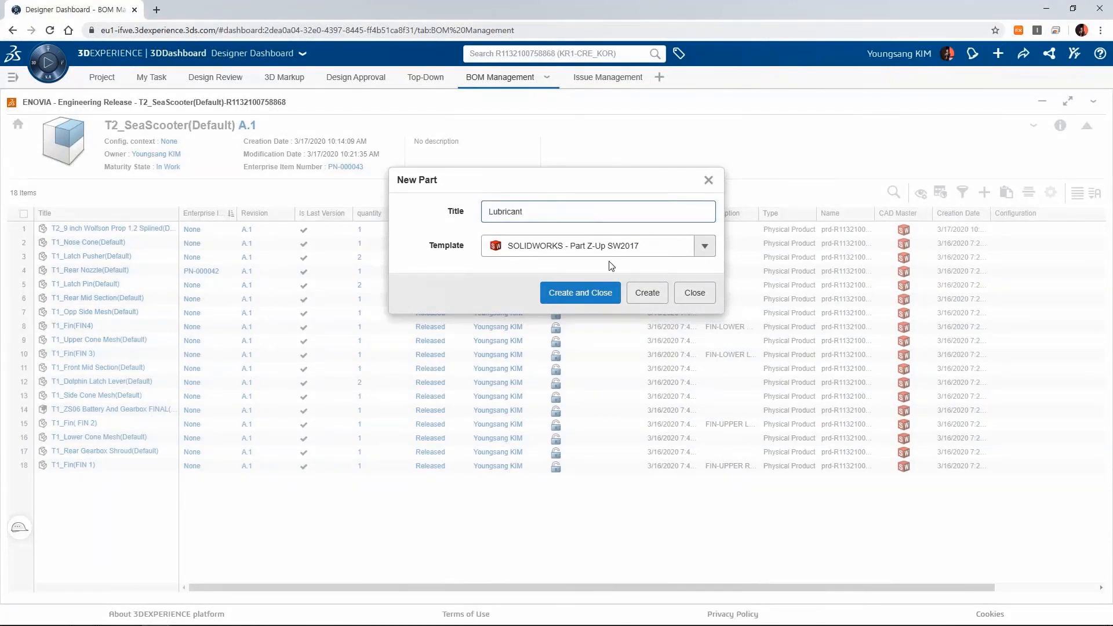
{"action": "left_click", "coordinate": [595, 292]}
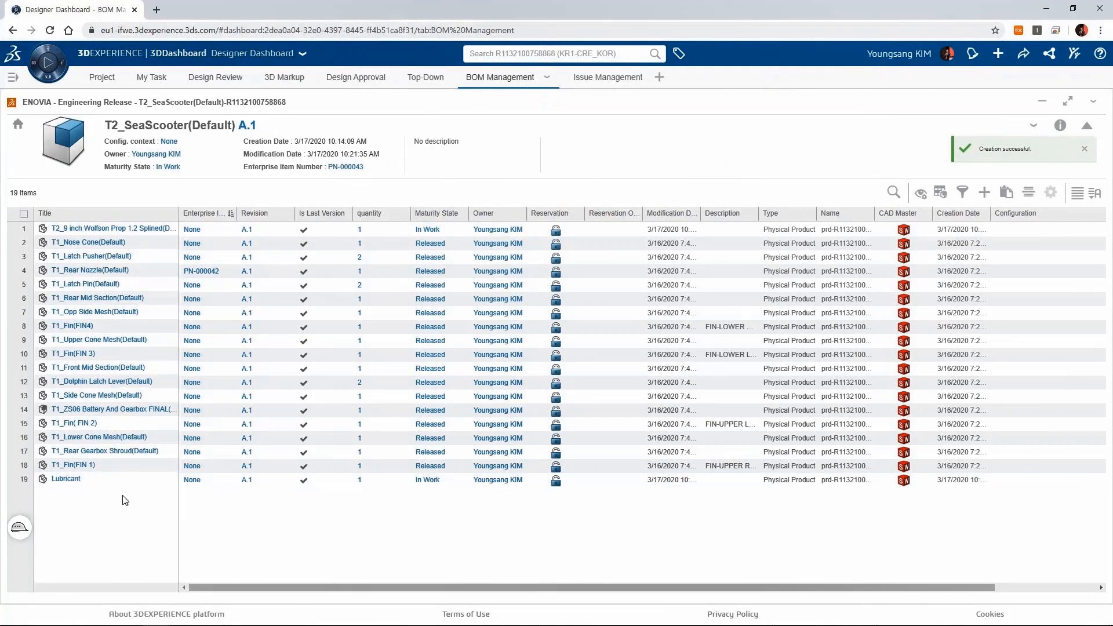
- Change the quantity of the Lubricant part to 3
{"action": "right_click", "coordinate": [92, 479]}
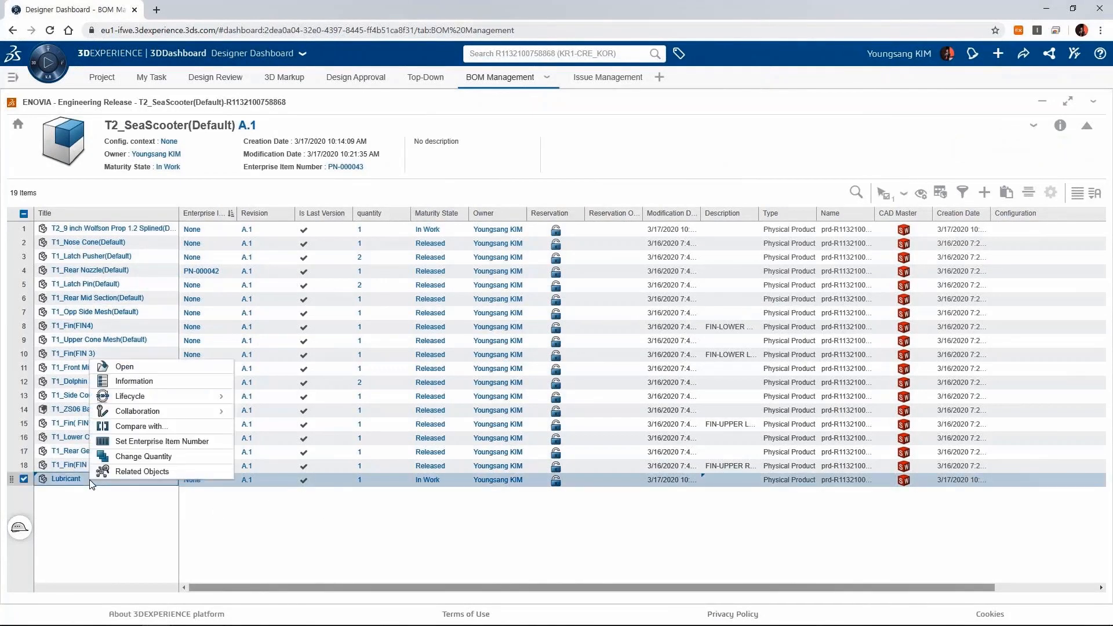
{"action": "left_click", "coordinate": [135, 456]}
{"action": "left_click", "coordinate": [873, 343]}
{"action": "left_click", "coordinate": [873, 343]}
{"action": "left_click", "coordinate": [810, 448]}
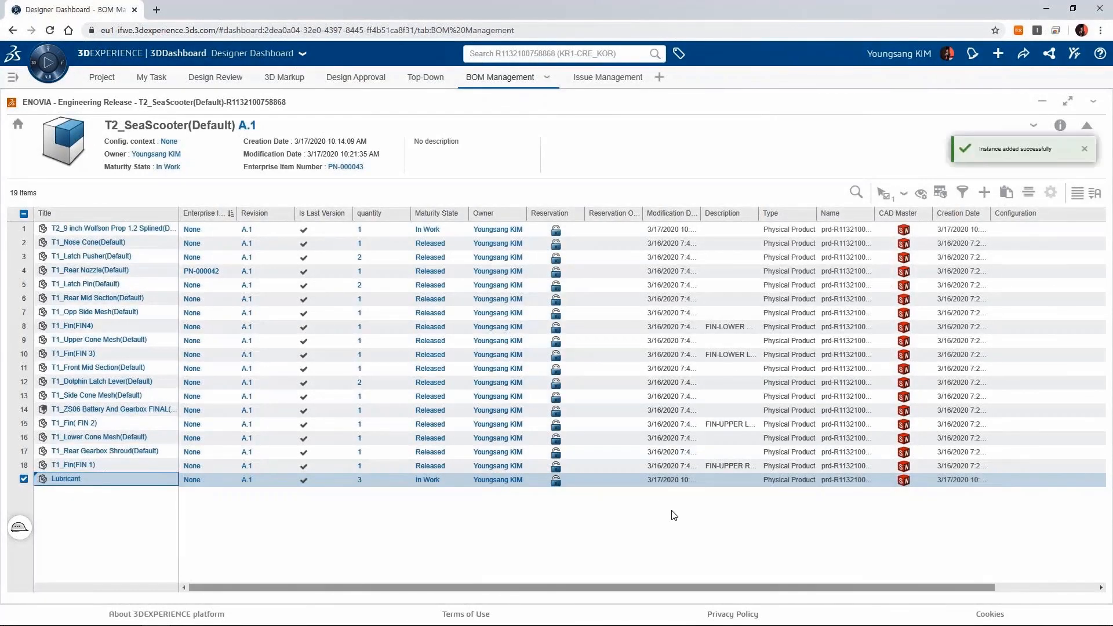